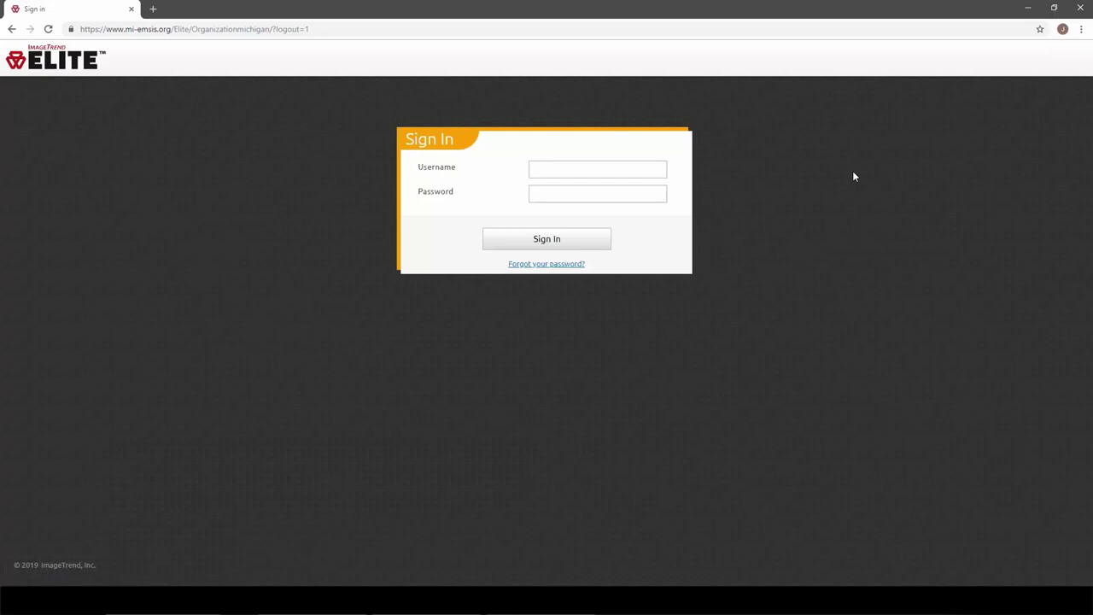
Step: Sign in with the account's username and password and accept the security release to reach the dashboard
text(testAdmin)
key(Tab)
text(•••••••)
key(Return)
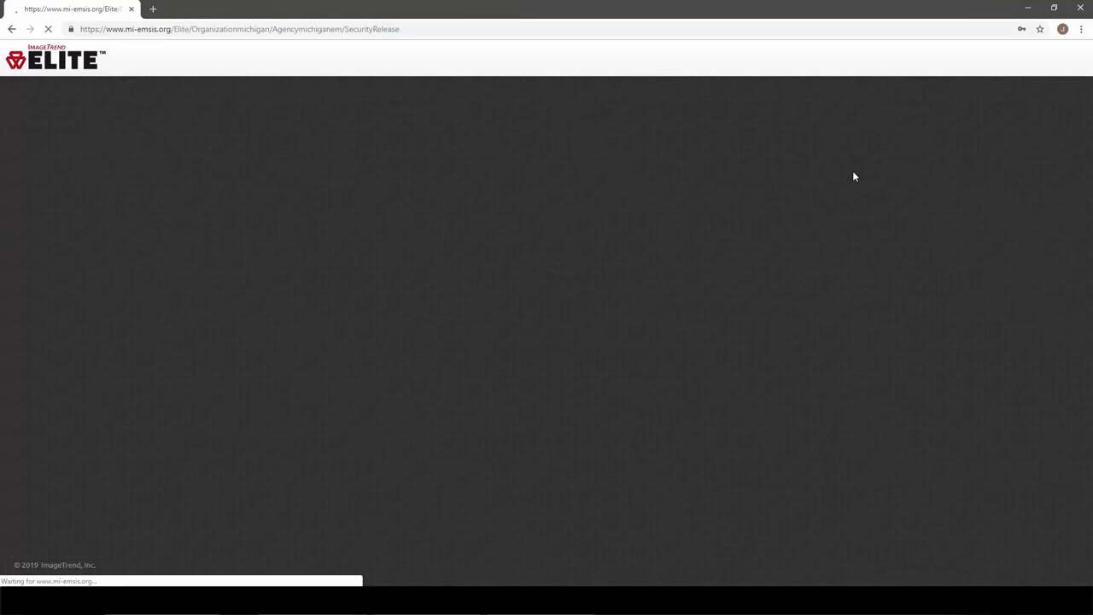
key(Return)
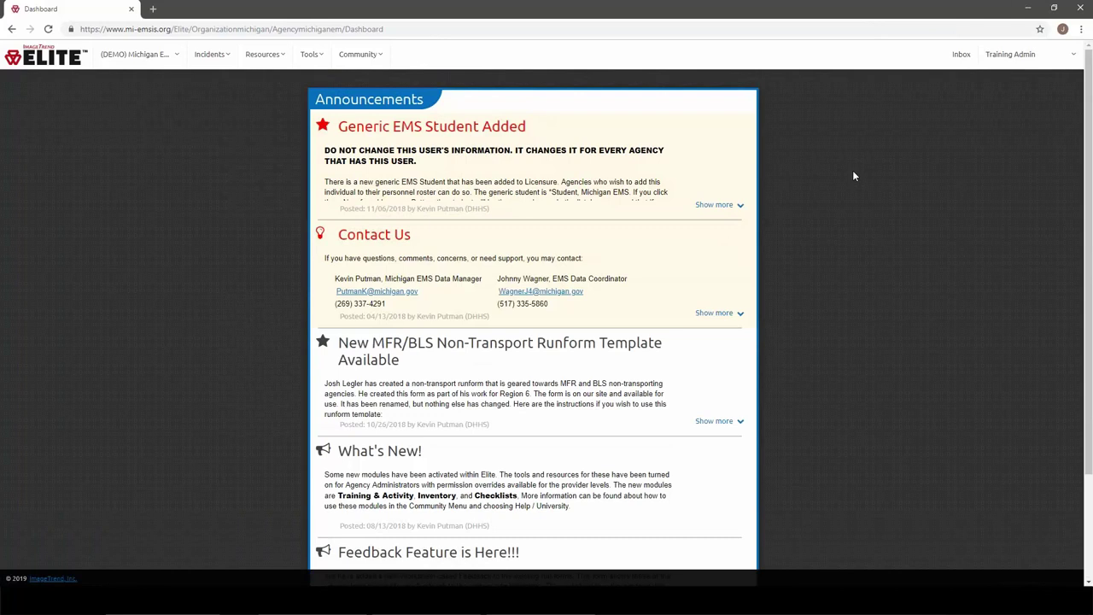
Step: Open Report Writer and look through the shared reports in the QA/QI folder
click(310, 58)
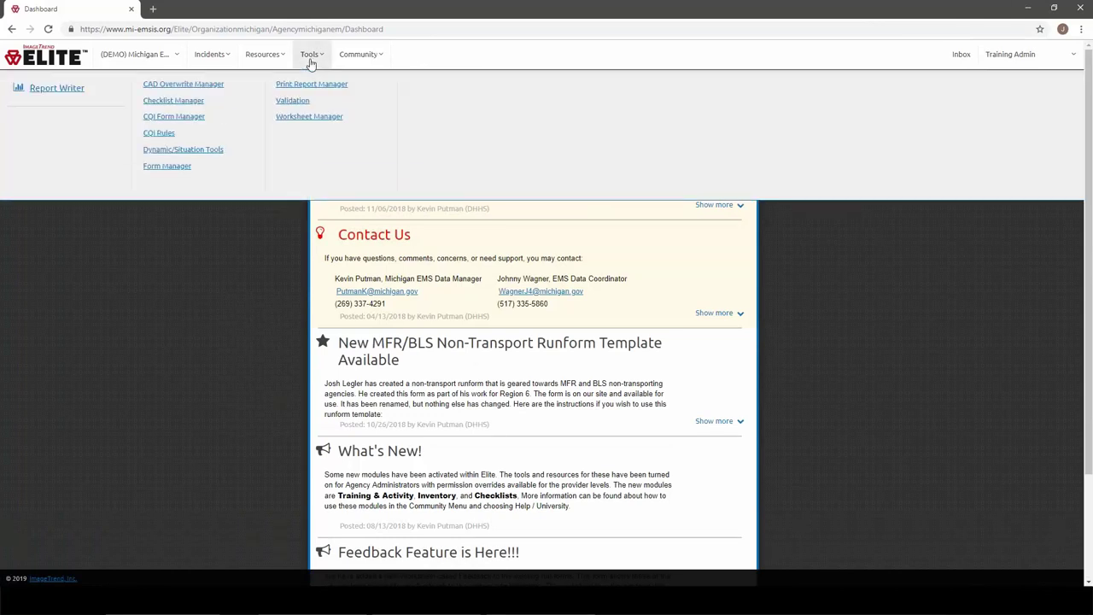
click(95, 89)
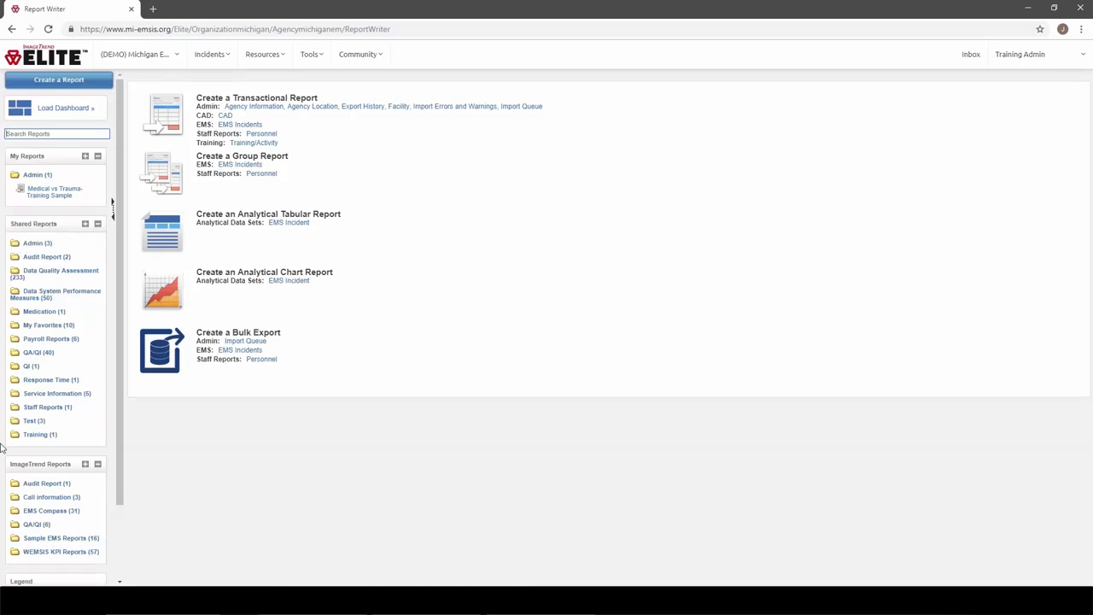
click(35, 353)
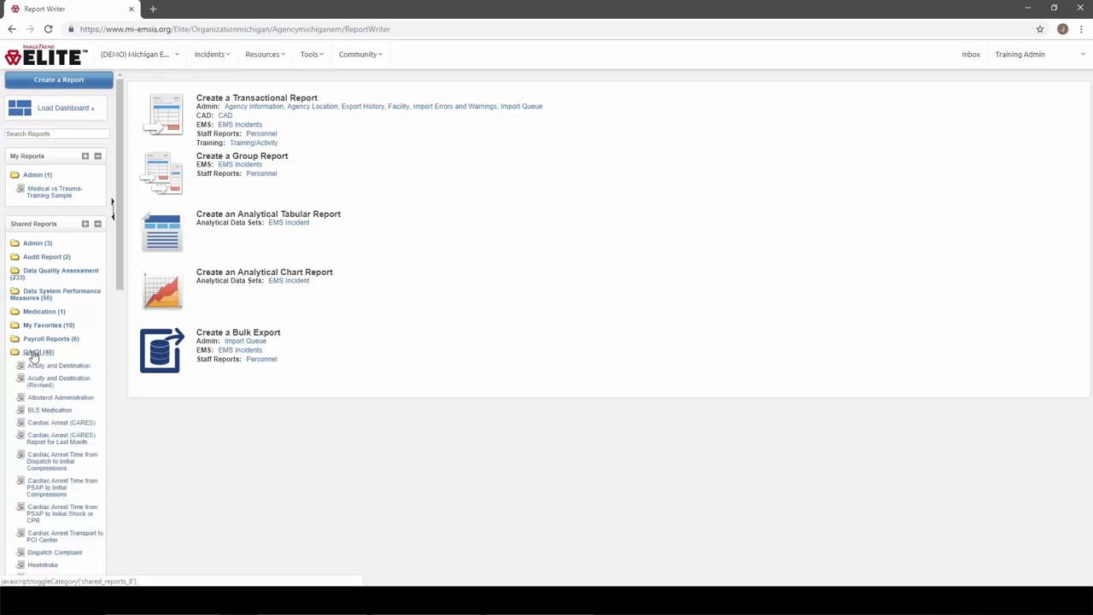
scroll(33, 356, down, 3)
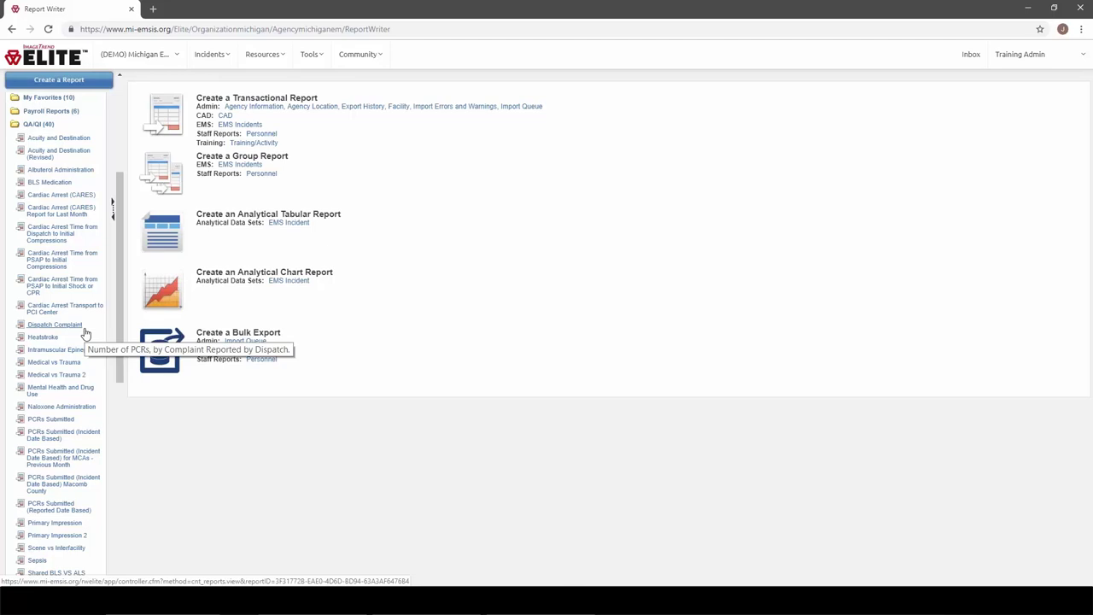
scroll(86, 333, up, 3)
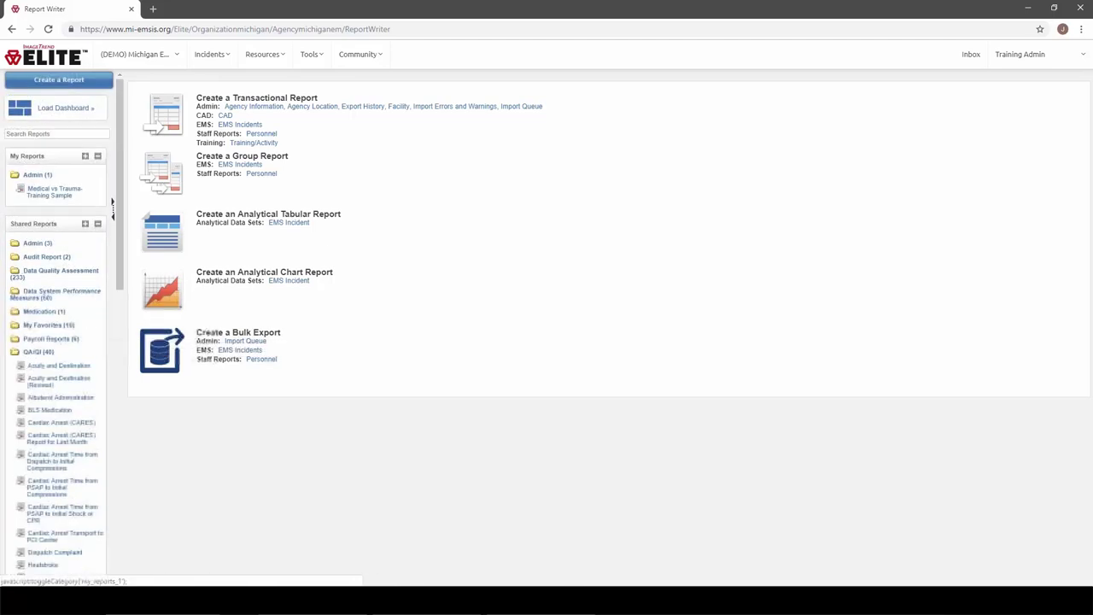
Step: Search the reports for "dispatch" and open the shared QA/QI report Dispatch Complaint
click(60, 134)
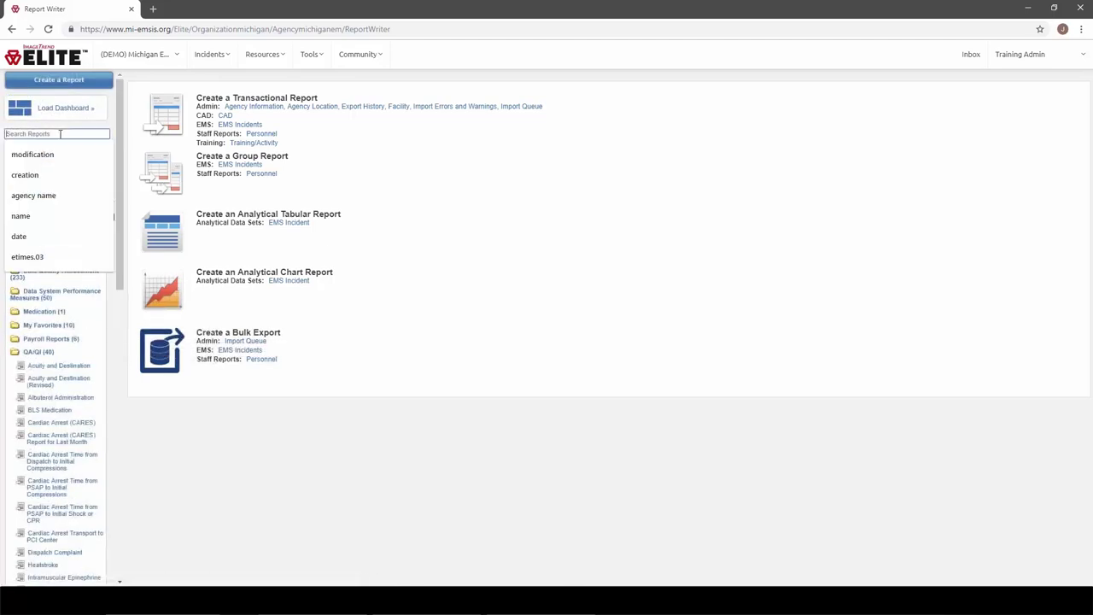
text(dispatch)
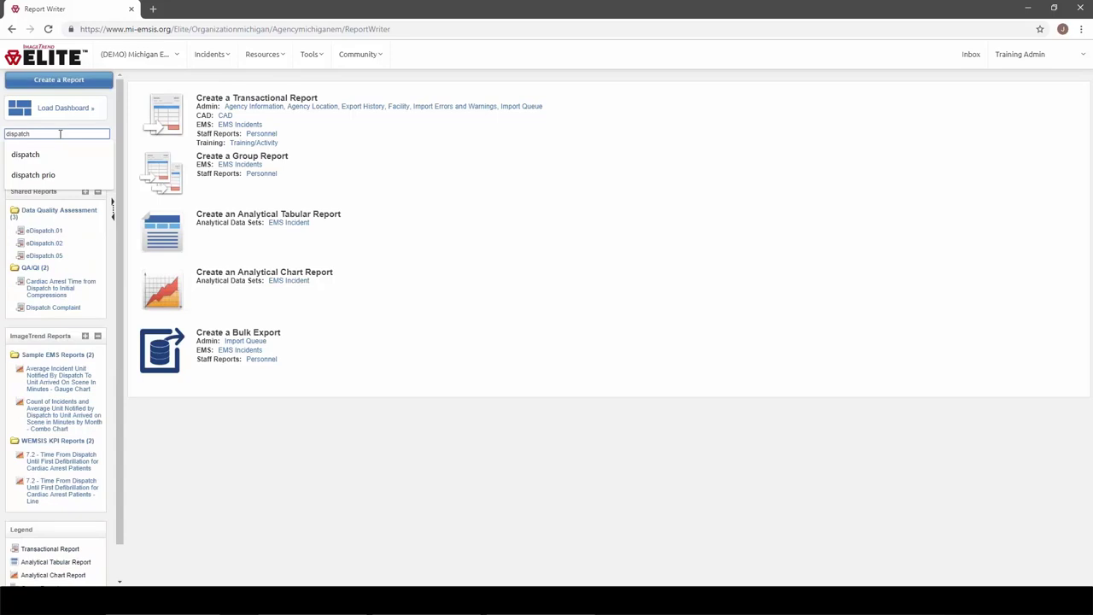
key(Tab)
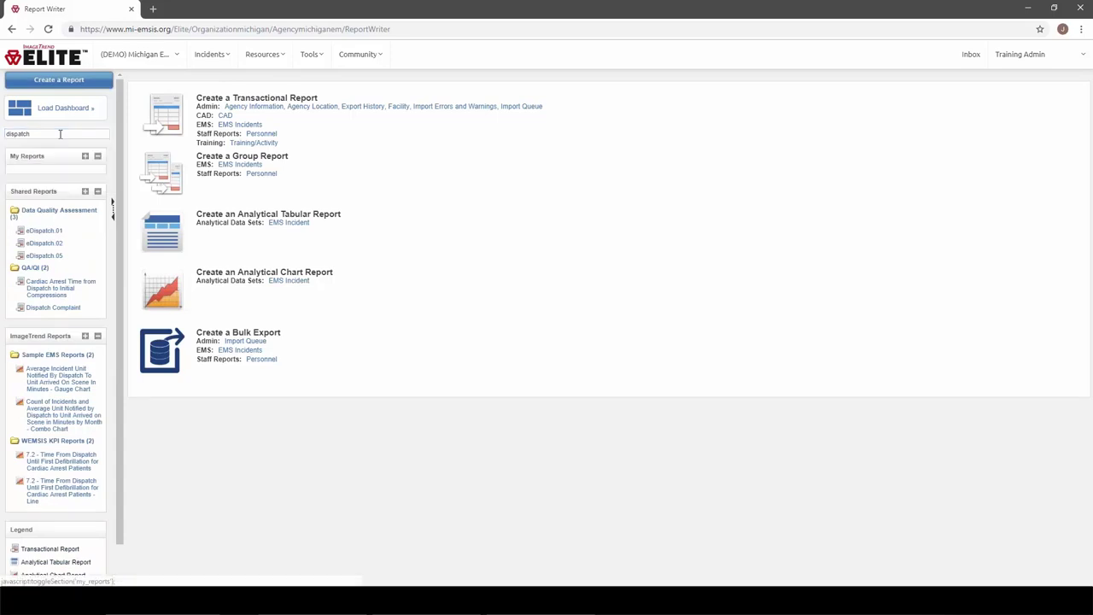
click(46, 311)
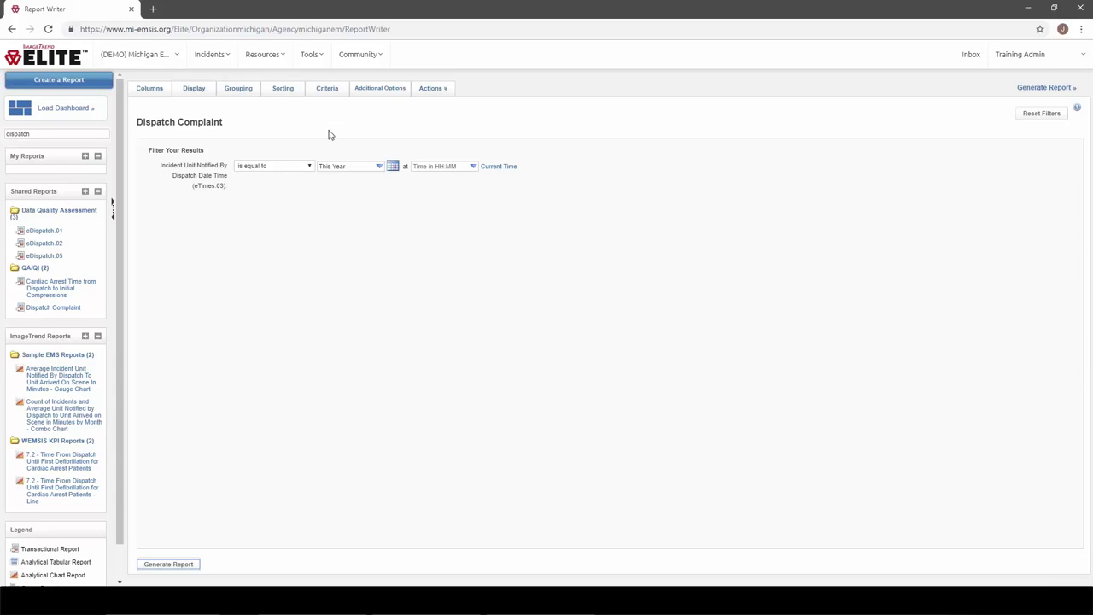
Step: Add Agency Name (dAgency.03) to the selected filters in the Dispatch Complaint report's criteria
click(328, 89)
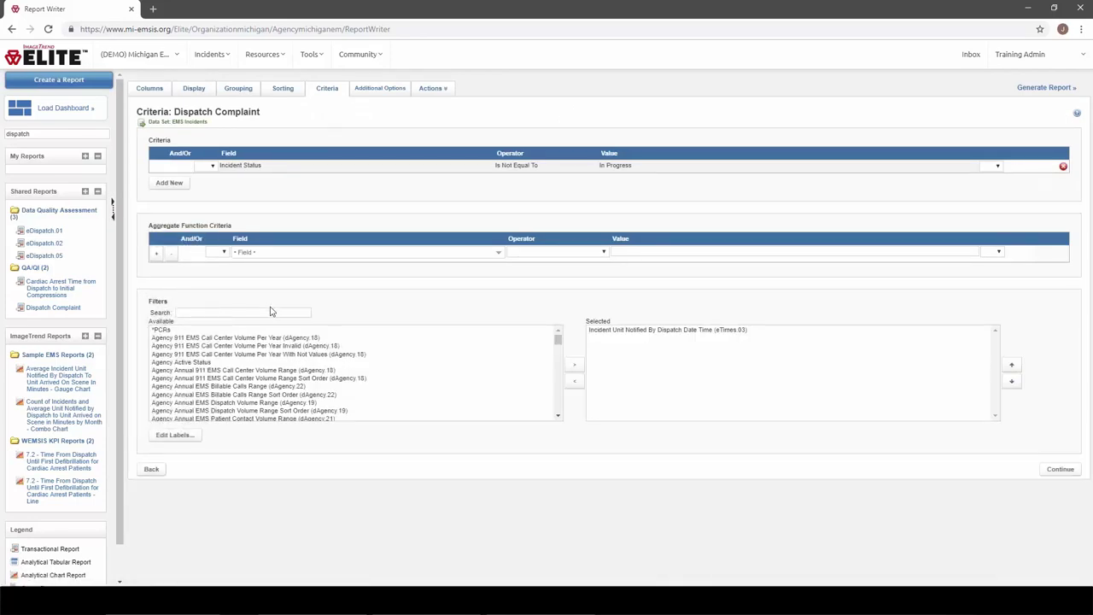
click(270, 312)
text(agency na)
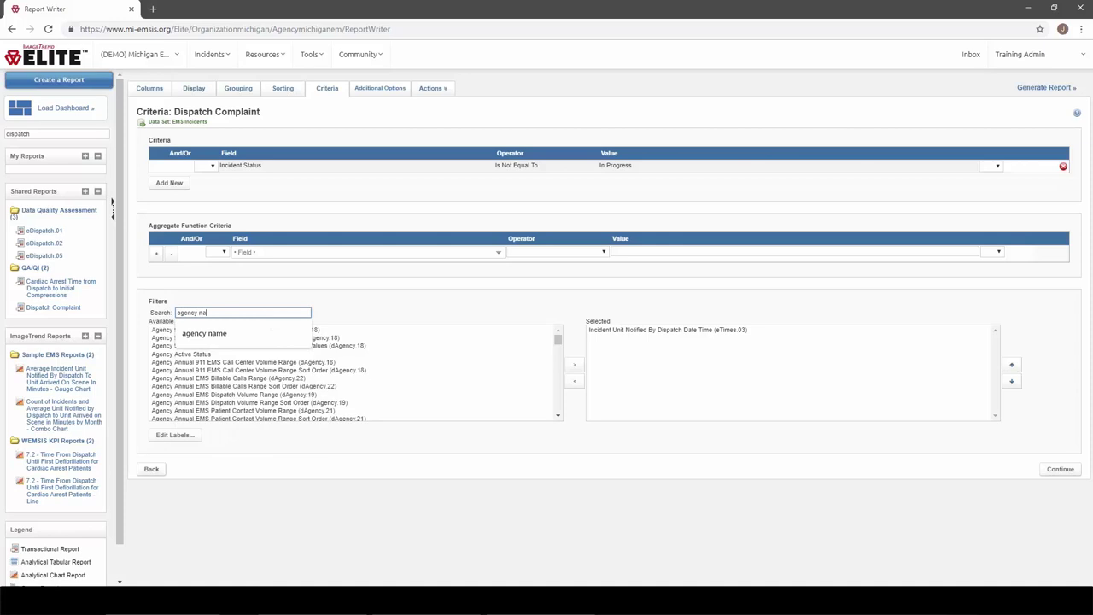
text(me)
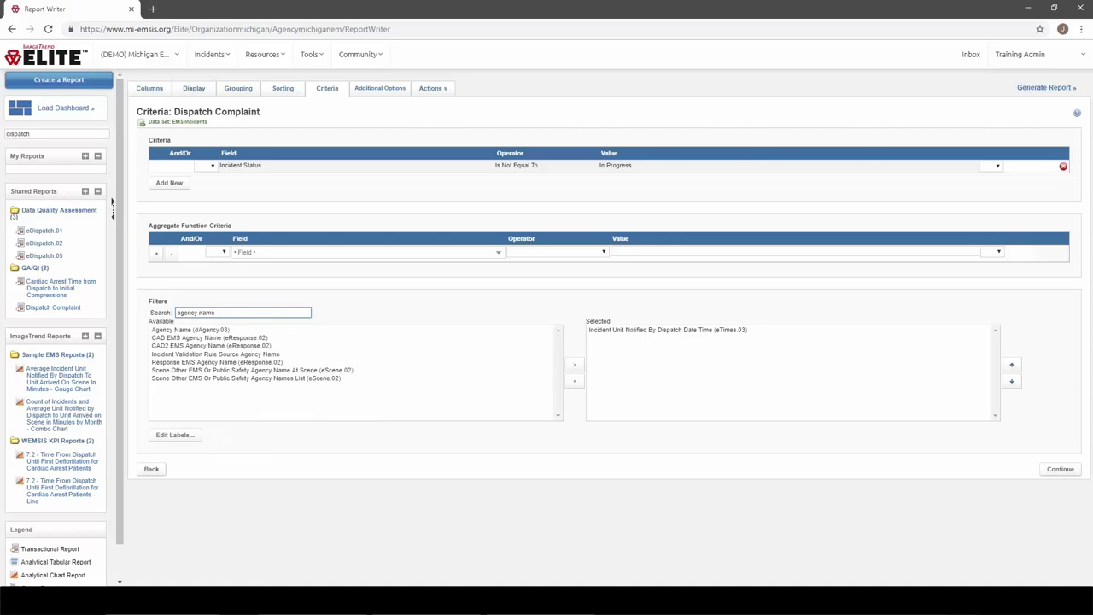
click(222, 332)
click(574, 365)
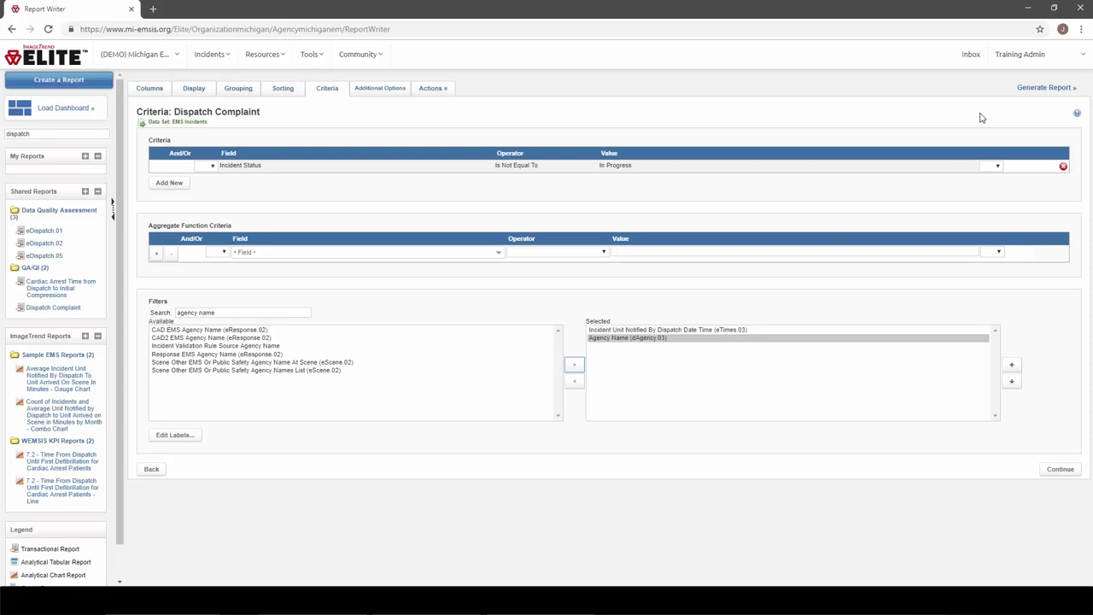
Step: Generate the report with the Agency filter set to "is equal to" (DEMO) Michigan EMS Demo Agency
click(1029, 91)
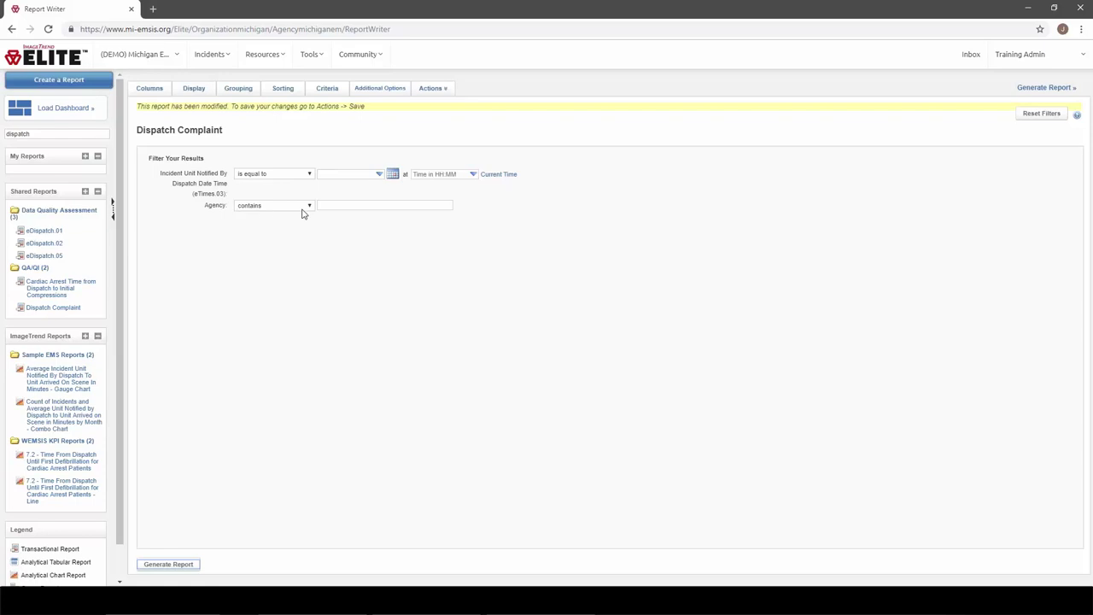
click(303, 207)
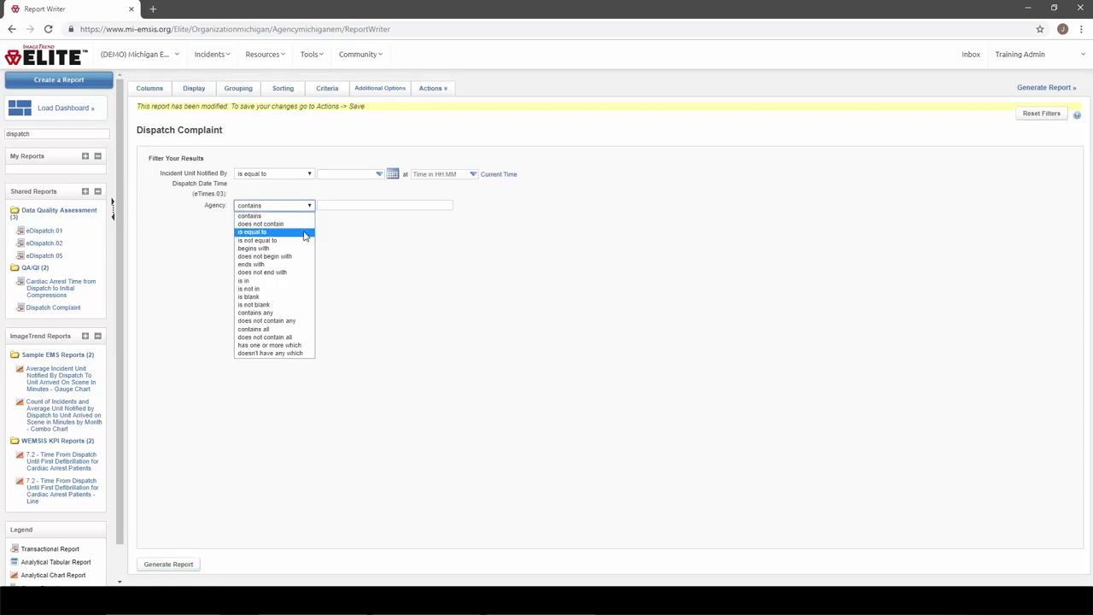
click(305, 236)
click(339, 206)
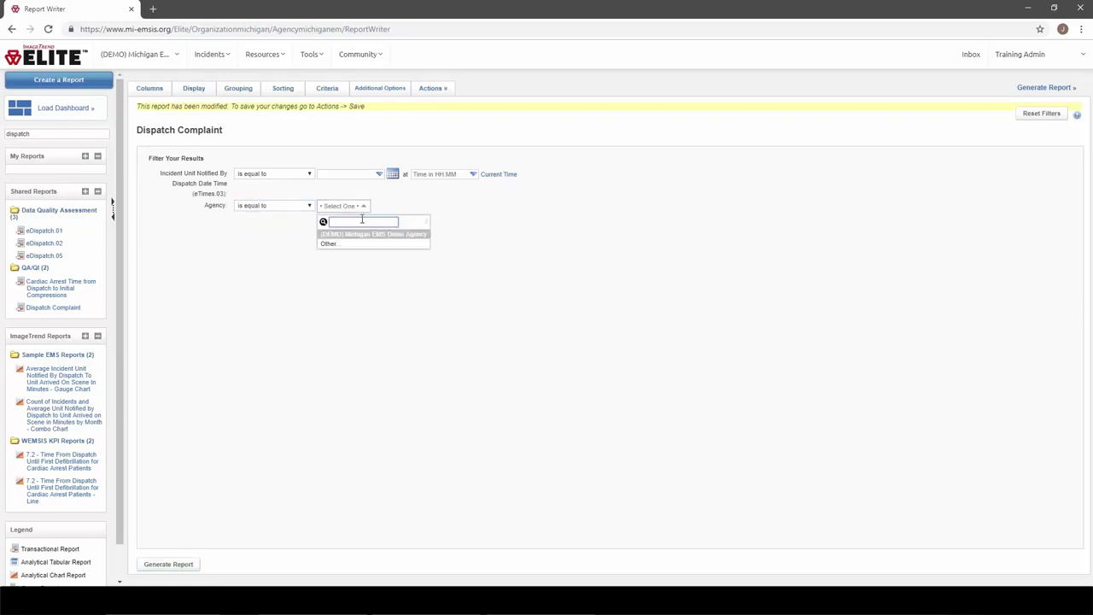
click(410, 236)
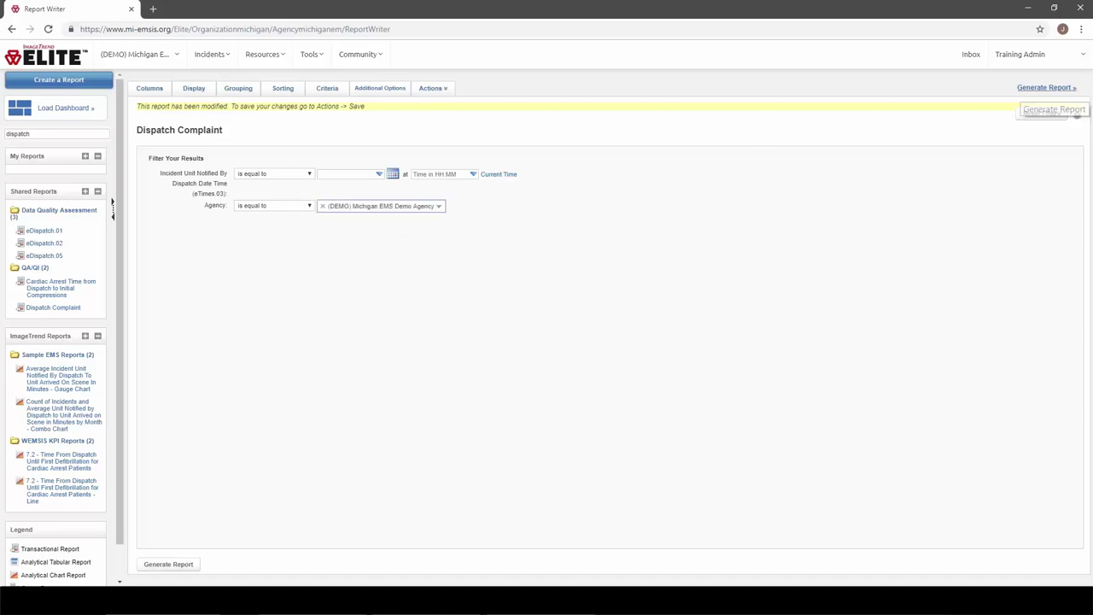
click(1046, 88)
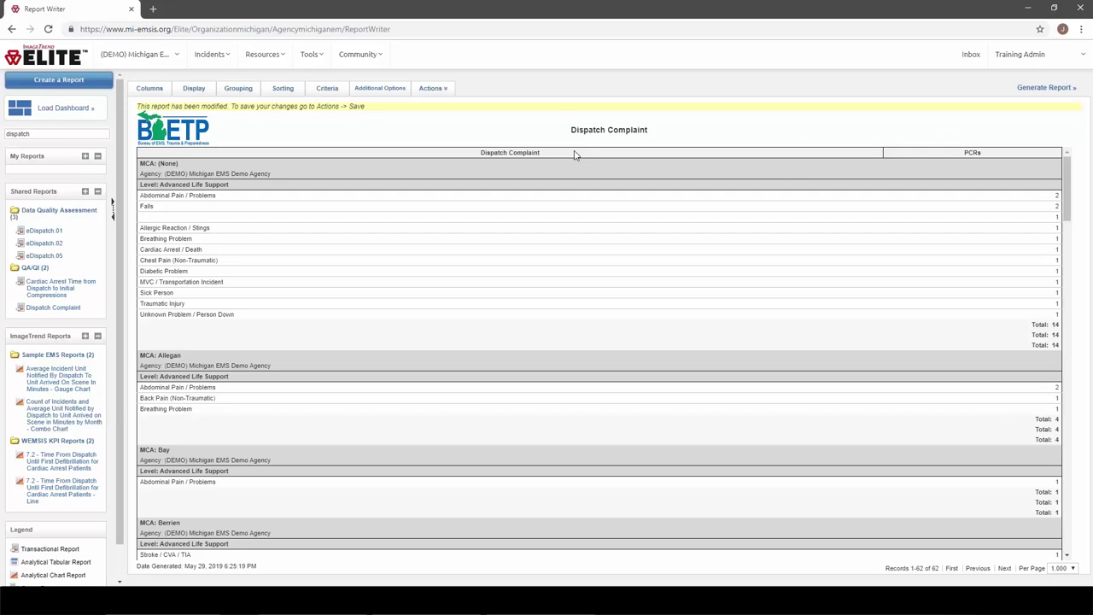
Step: Search the report's available columns for "unit notified" and highlight Incident Unit Notified By Dispatch To Unit Arrived On Scene In Minutes
click(151, 89)
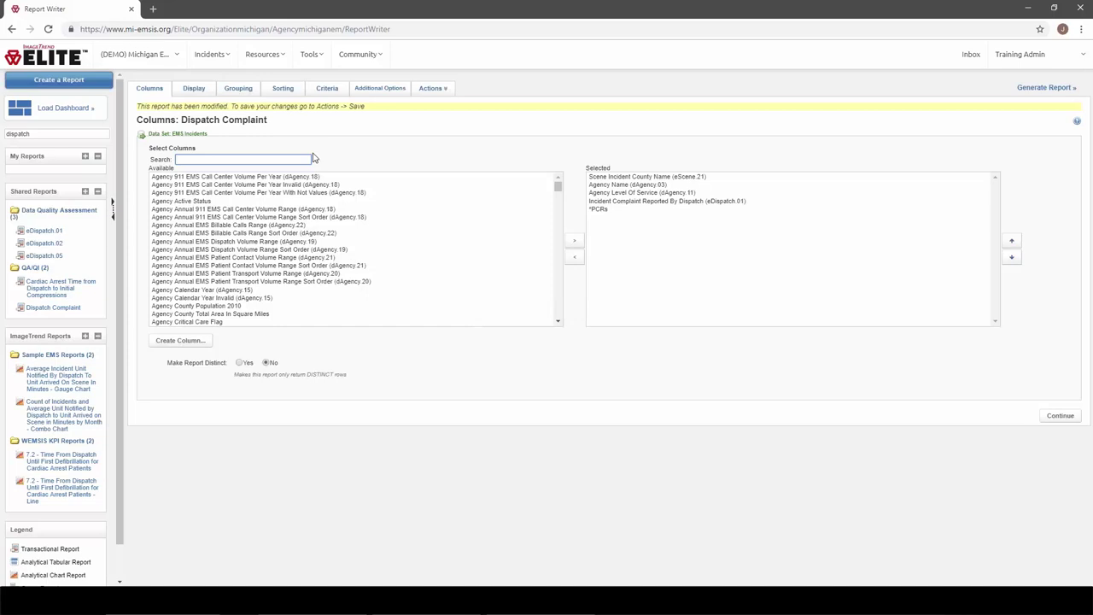
text(unit notified)
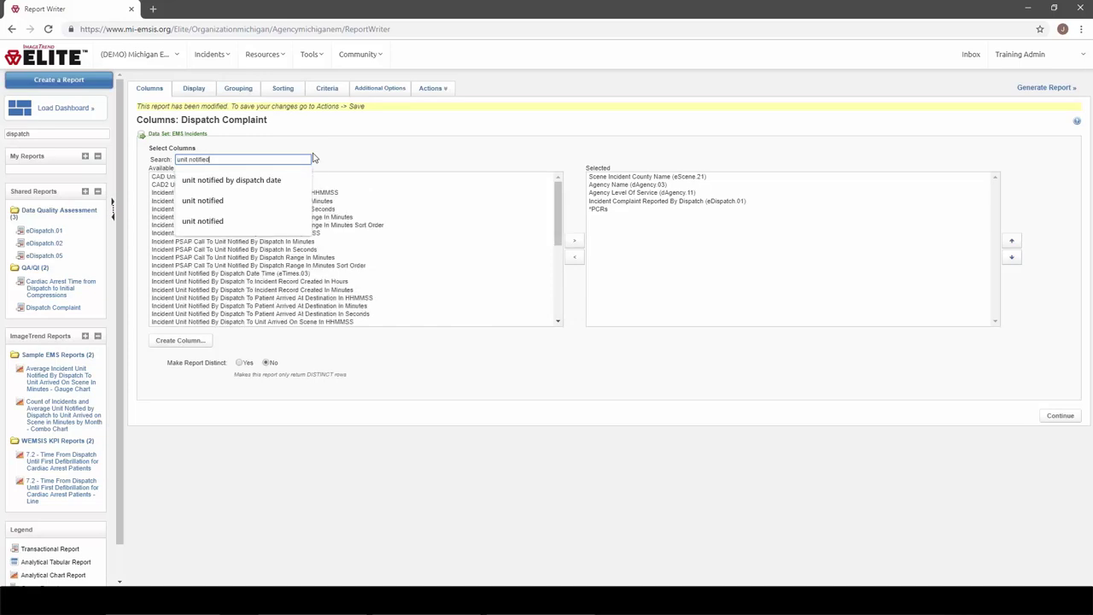
click(343, 154)
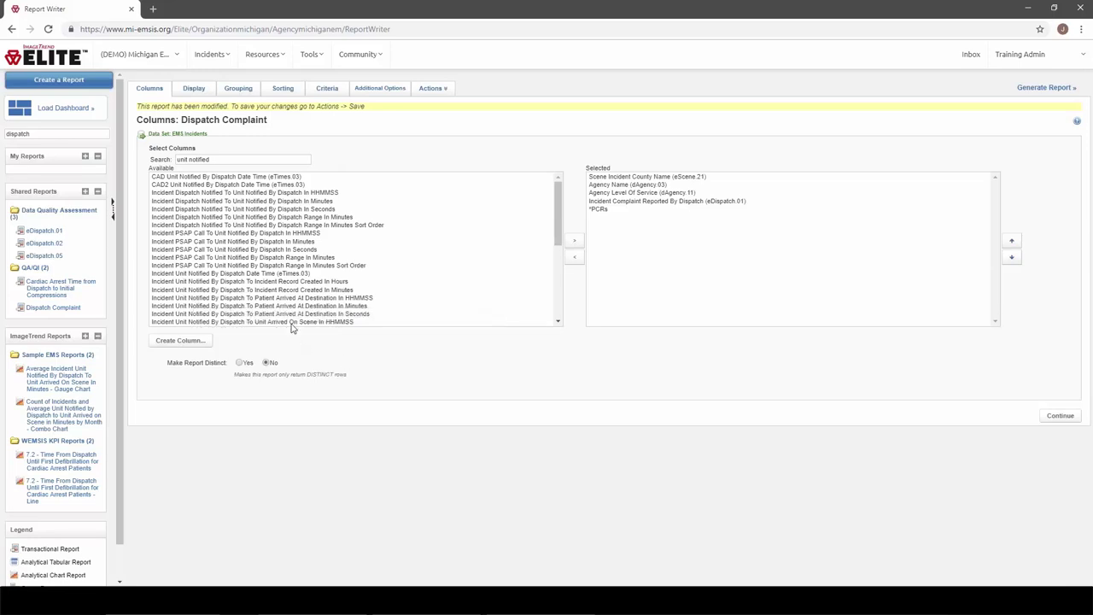
click(291, 322)
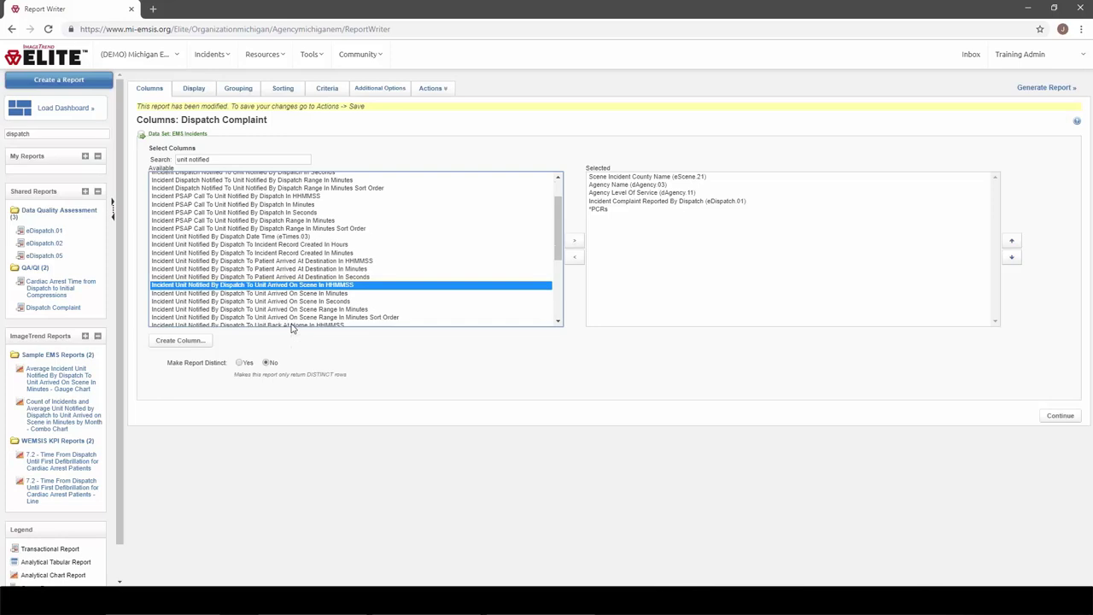
click(298, 294)
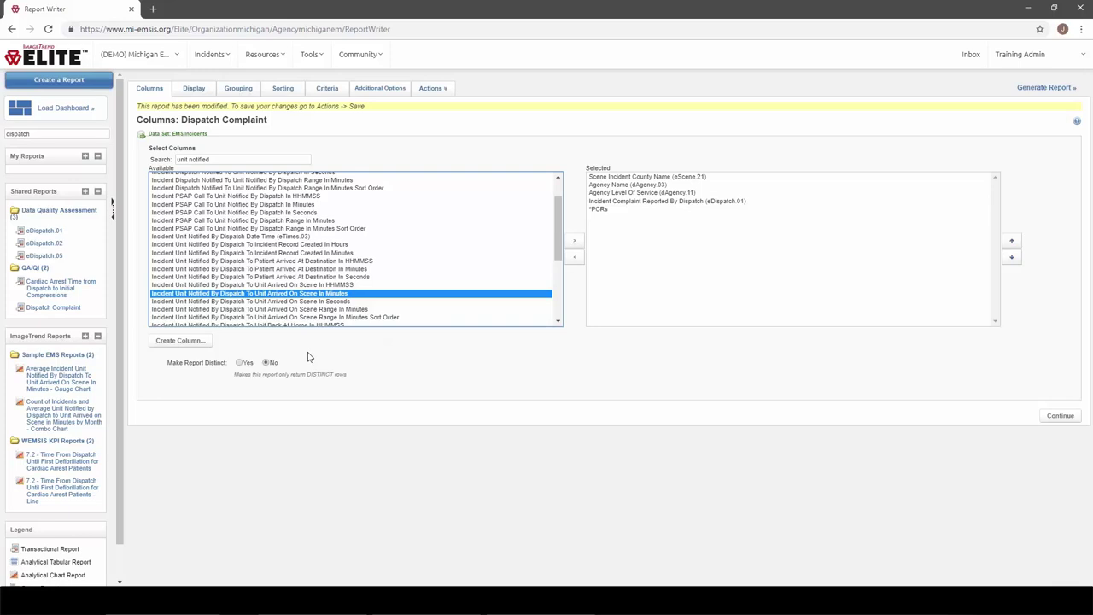
Step: Start creating a custom column of type Average named "Average Response Time"
click(189, 340)
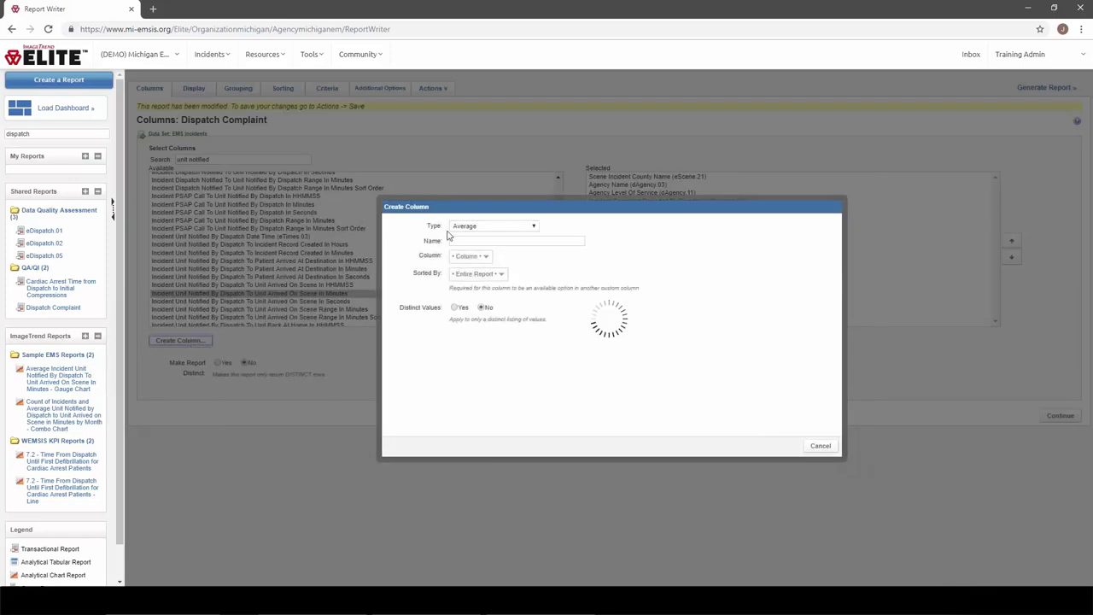
click(535, 227)
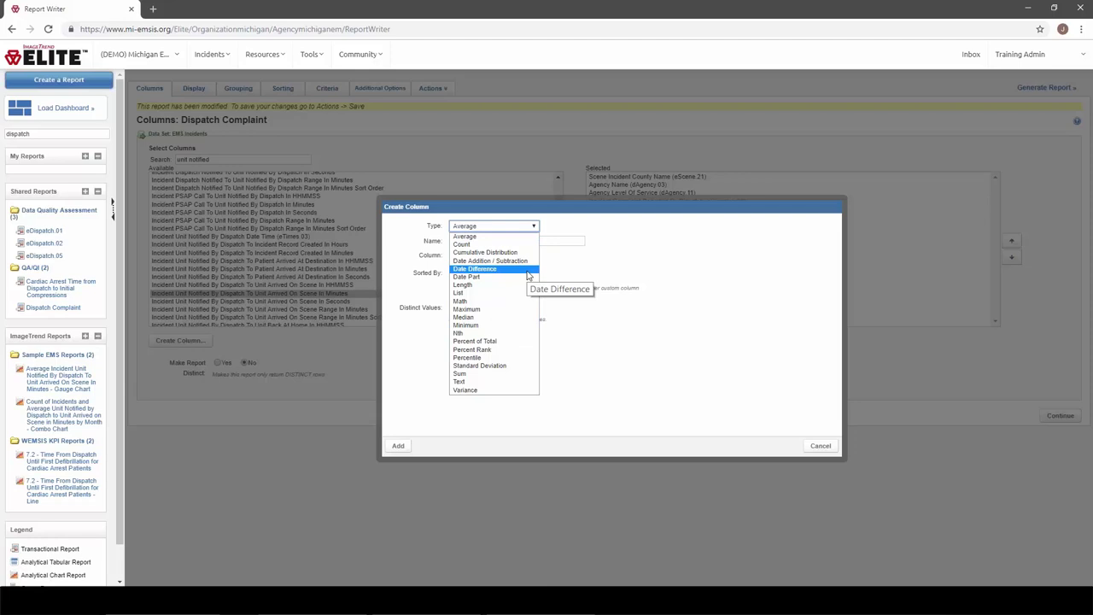
click(562, 232)
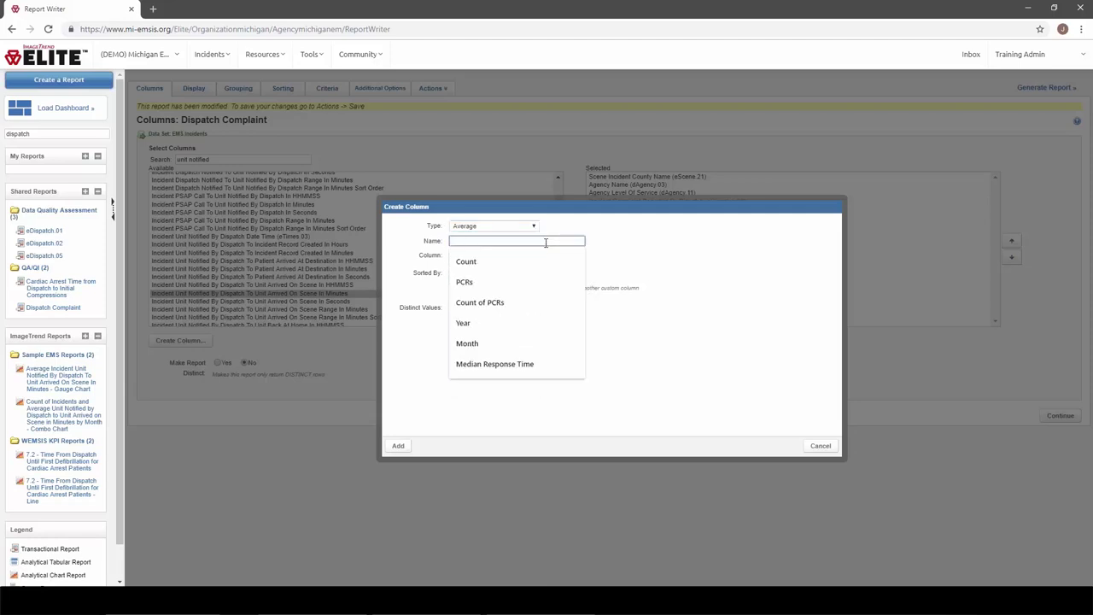
text(Av)
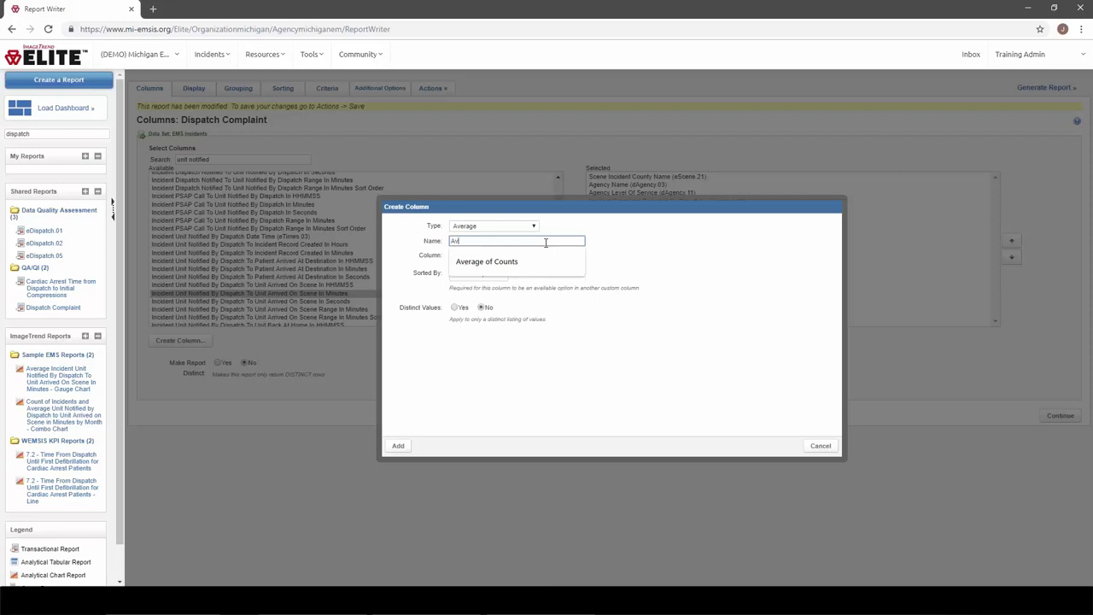
text(erage Response Time)
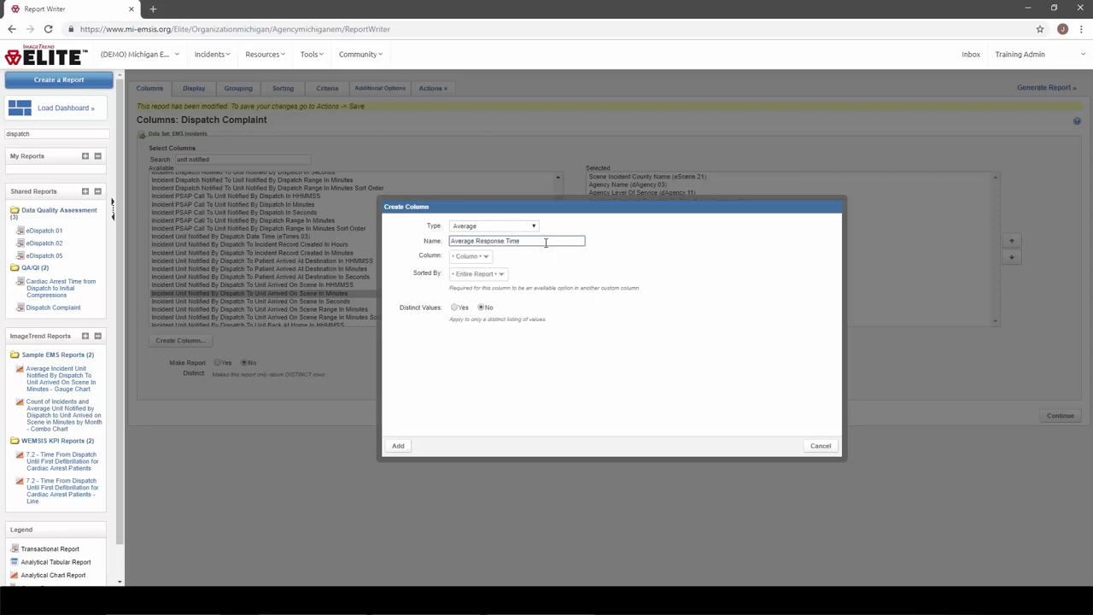
key(Tab)
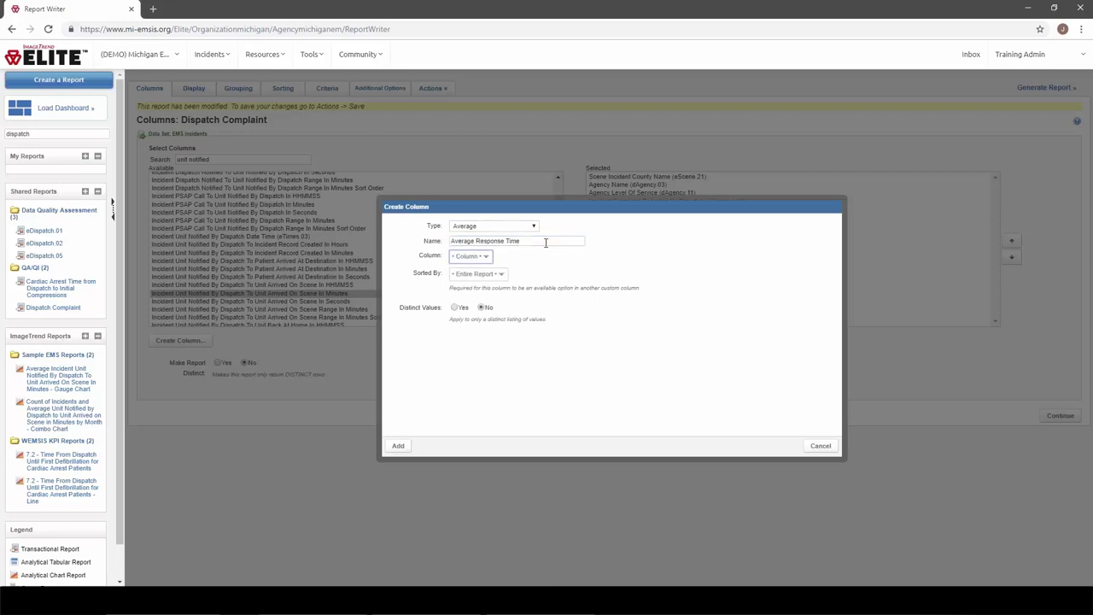
Step: Base the Average Response Time column on Incident Unit Notified By Dispatch To Unit Arrived On Scene In Minutes and add it to the report
click(483, 258)
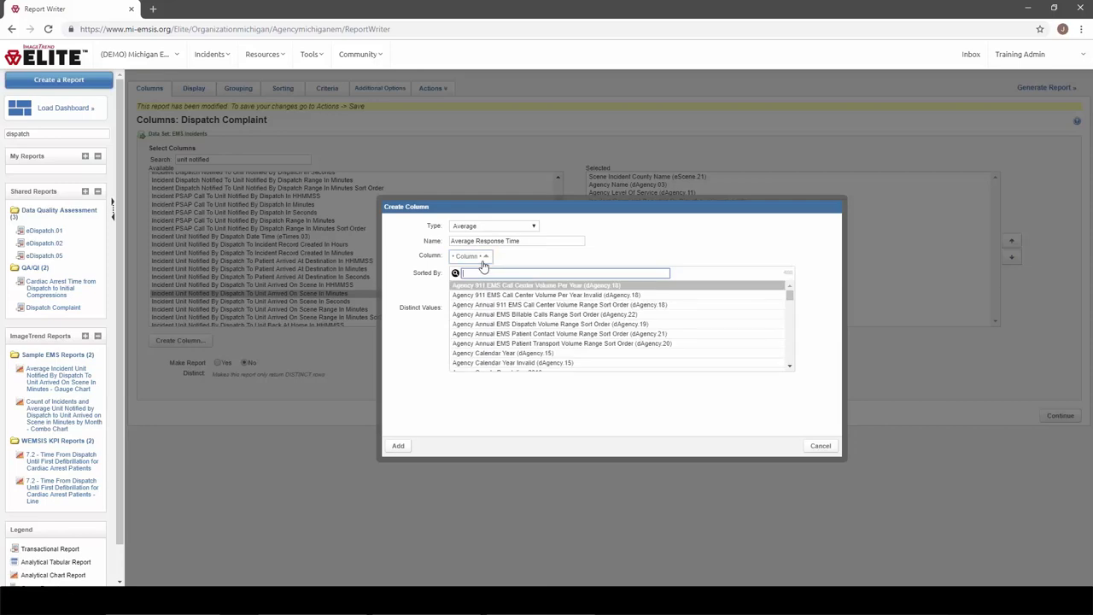
text(unit no)
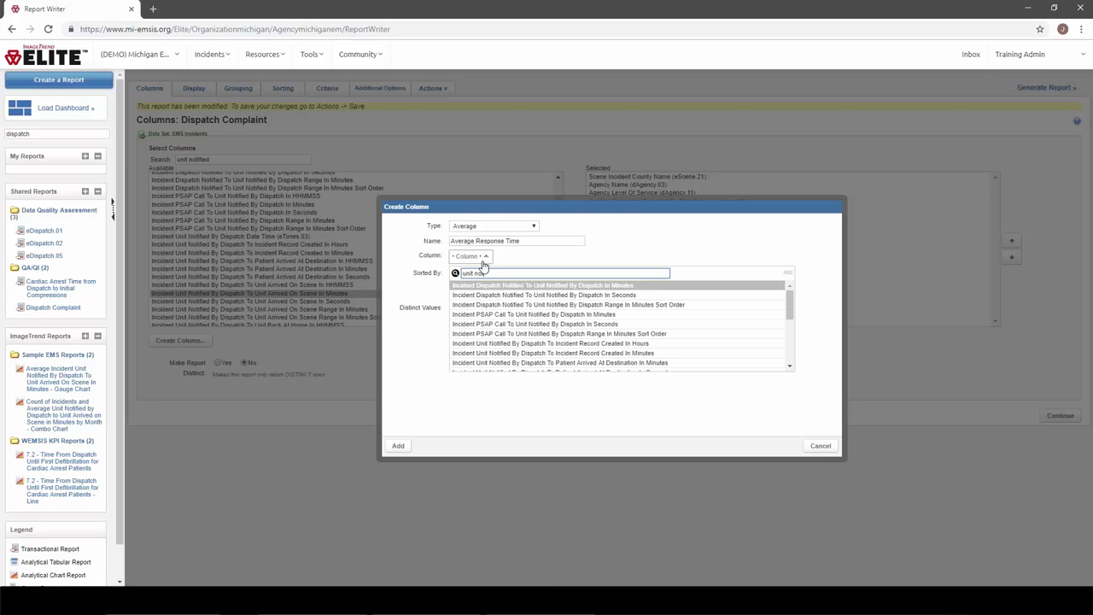
text(tified)
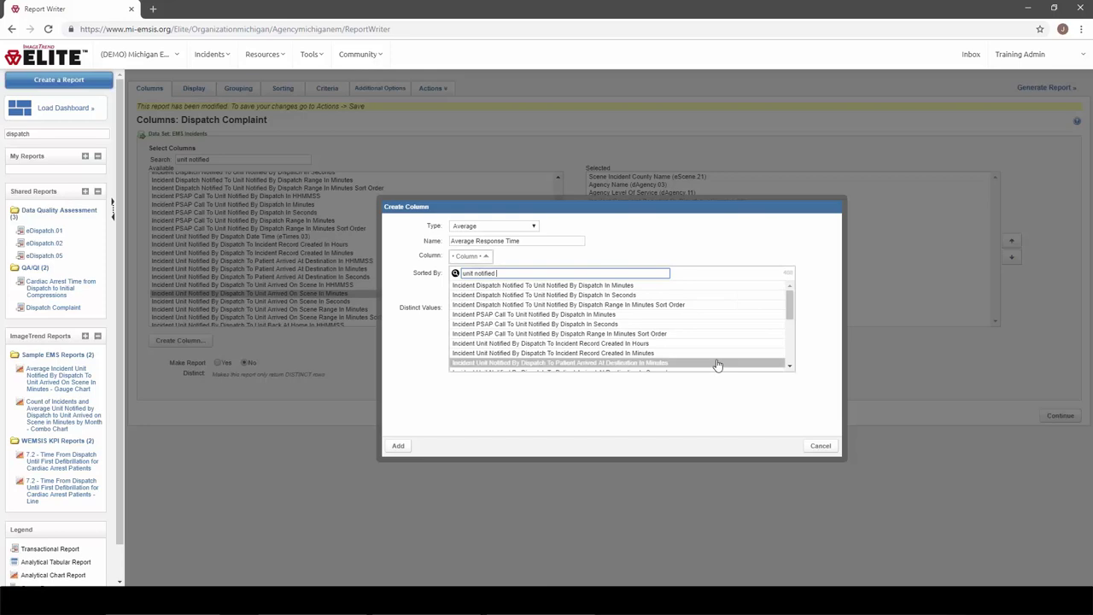
scroll(717, 365, down, 3)
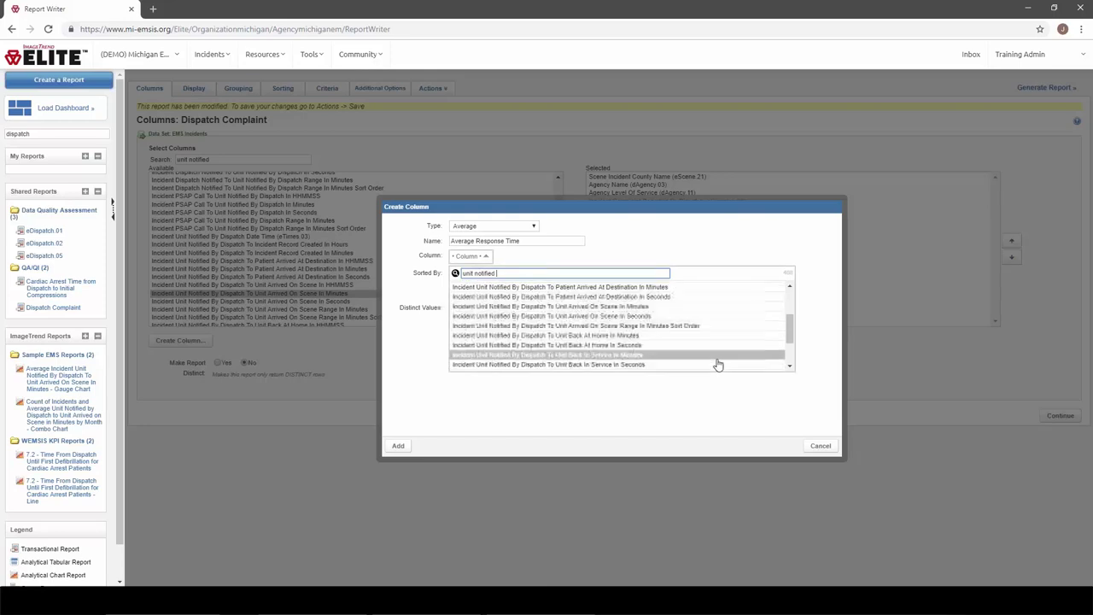
click(717, 309)
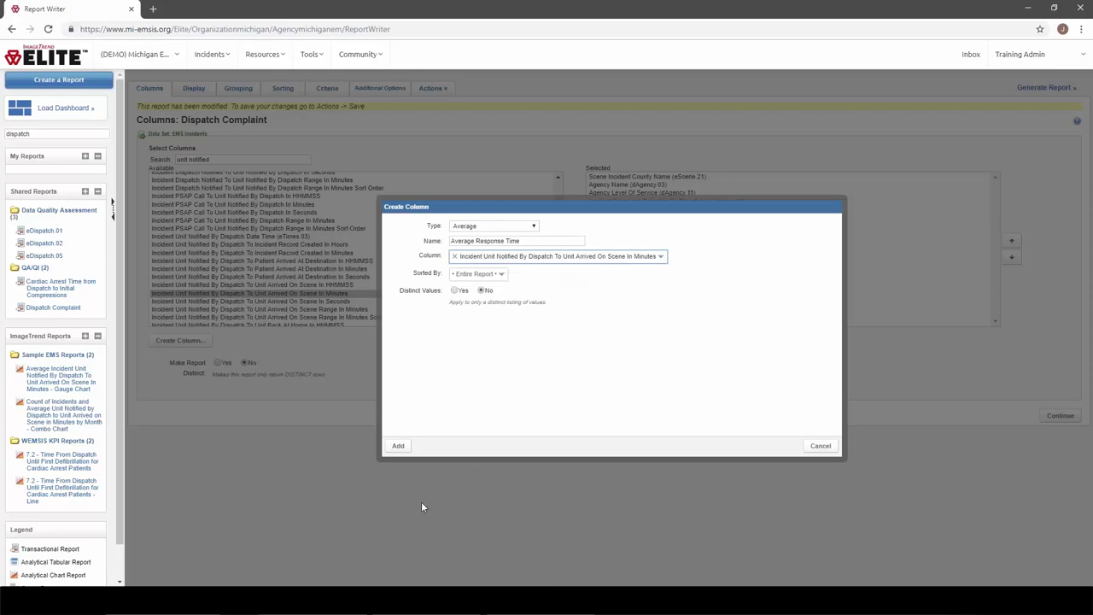
click(395, 445)
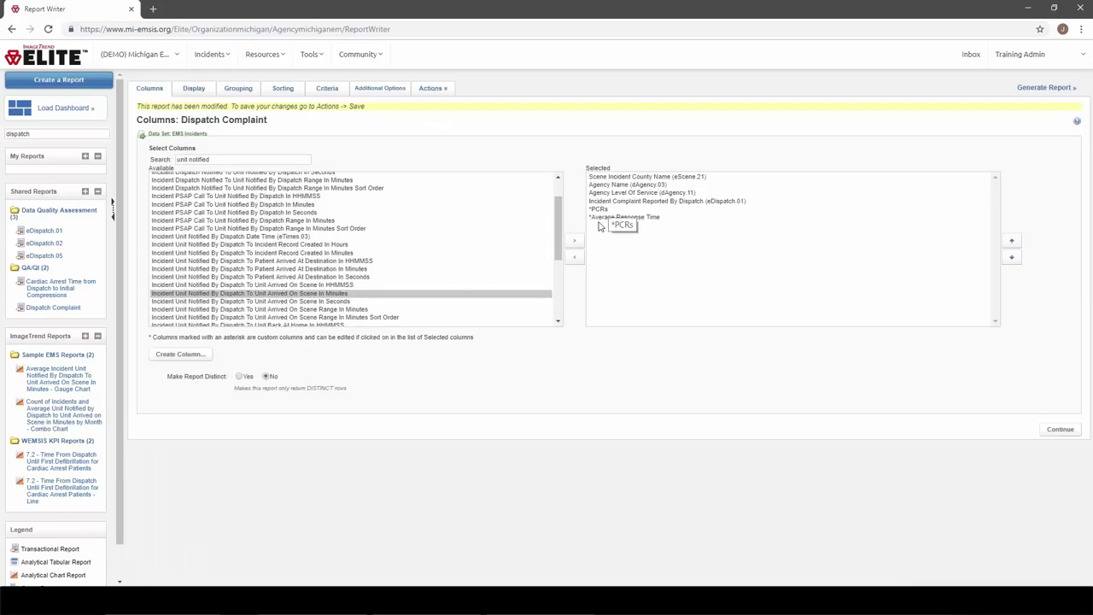
Step: Generate the Dispatch Complaint report with the new Average Response Time column and highlight the first complaint row's text
click(604, 221)
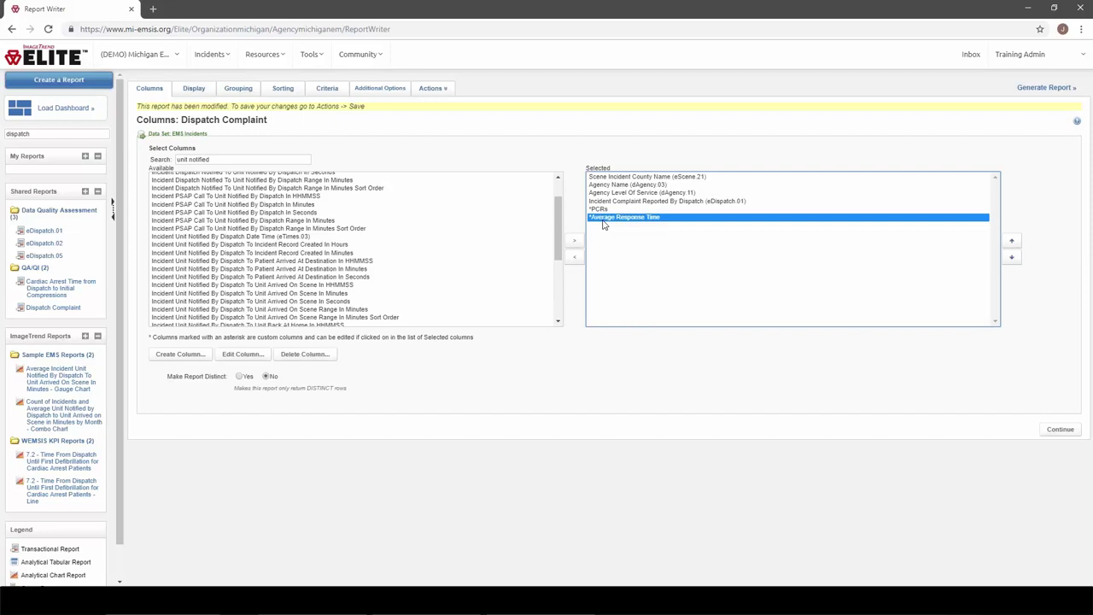
click(1055, 92)
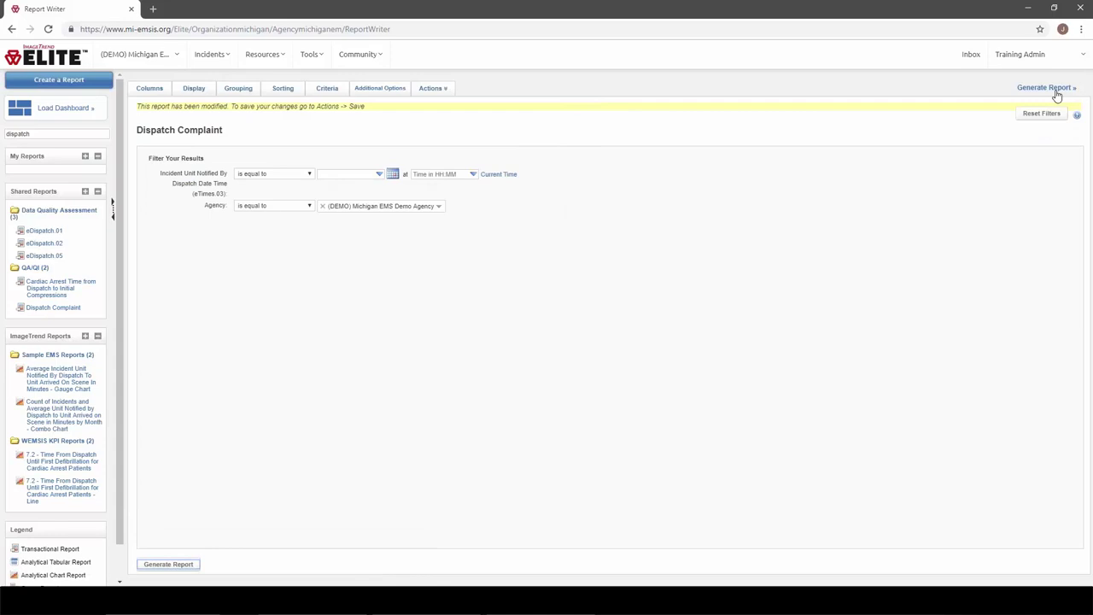
click(164, 568)
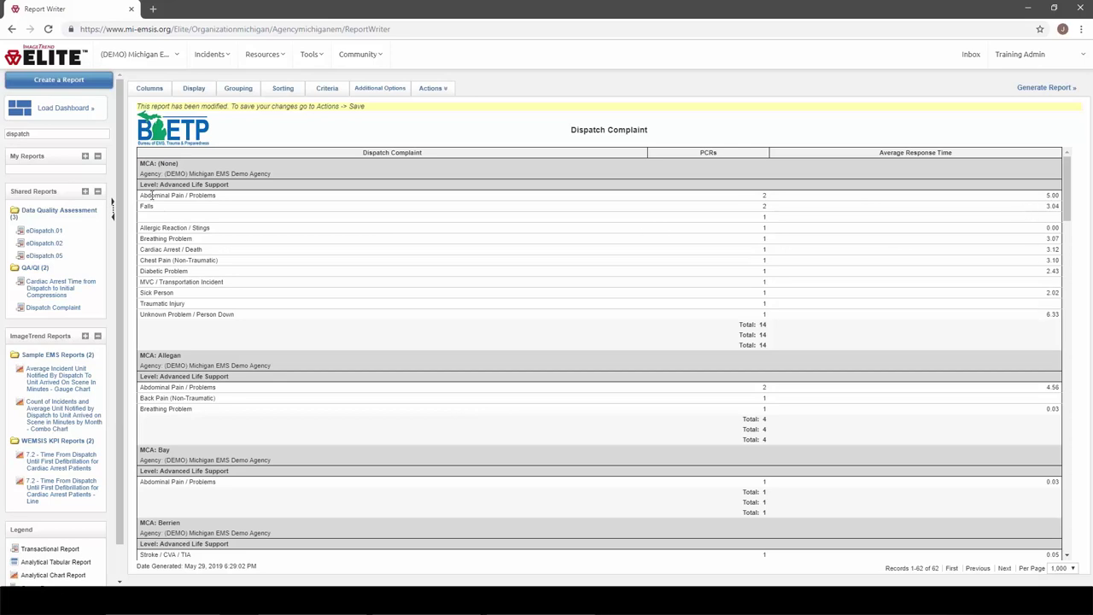
drag(152, 195, 217, 196)
Step: Start saving a copy named "Dispatch Complaint with Average Response Time", appending ", including average response time" to the description
click(433, 90)
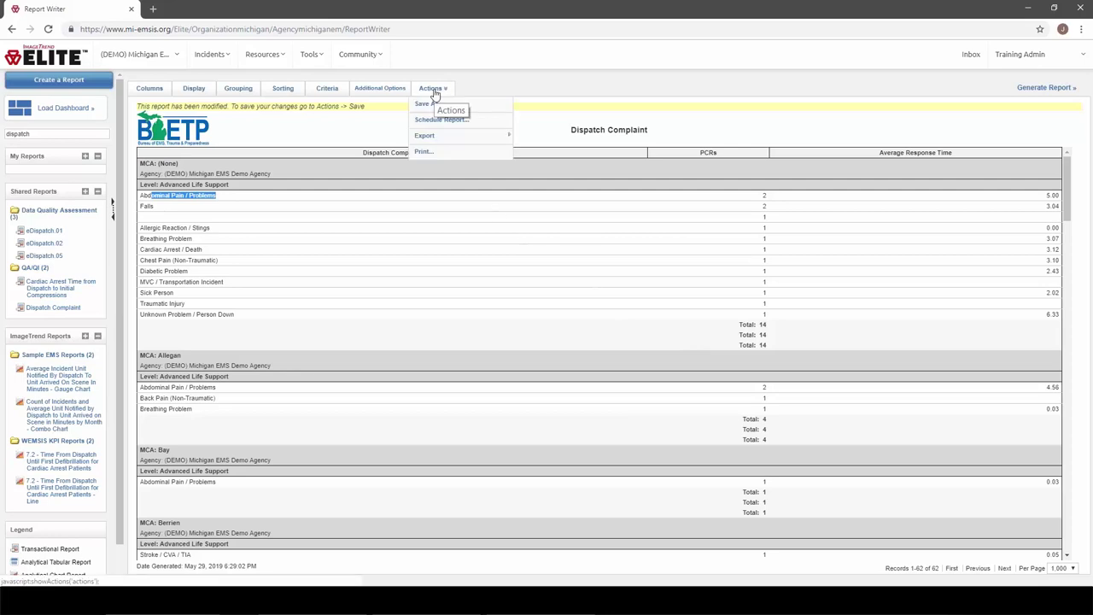
click(499, 107)
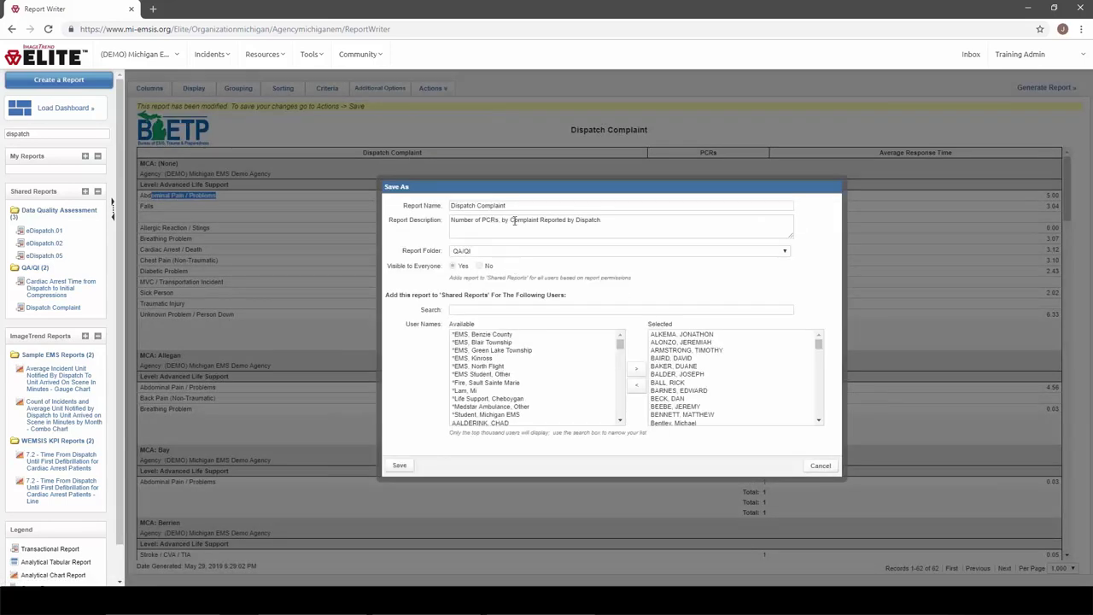
click(528, 206)
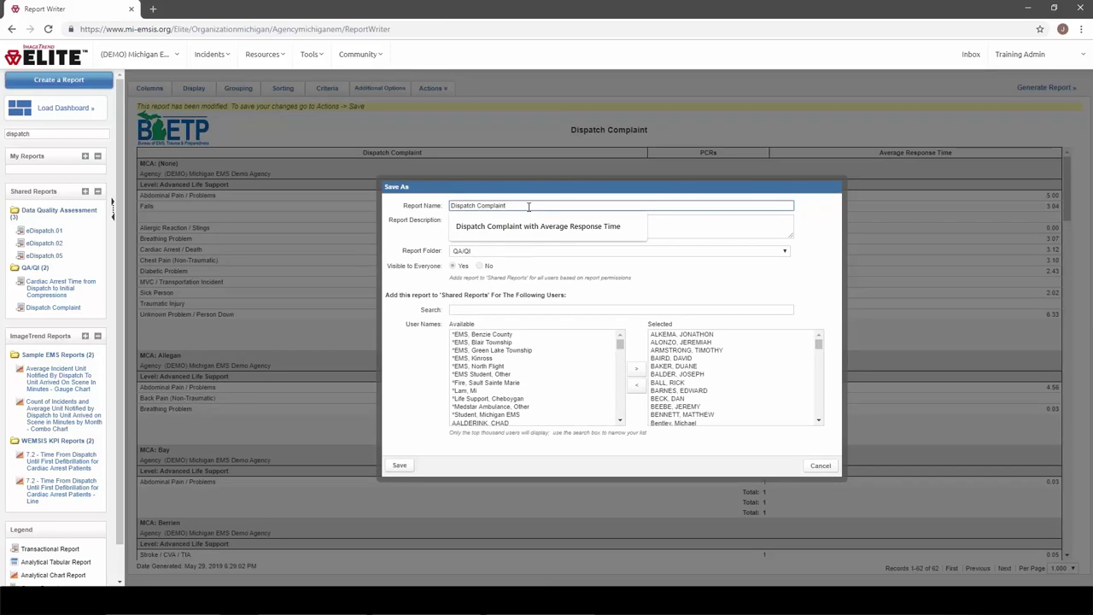
key(Down)
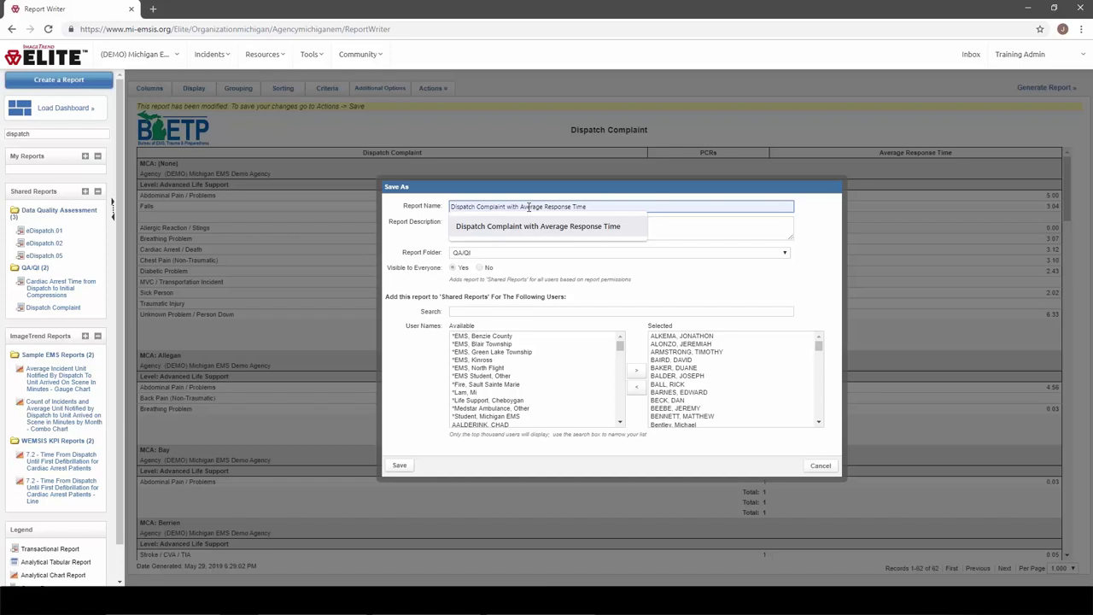
key(Tab)
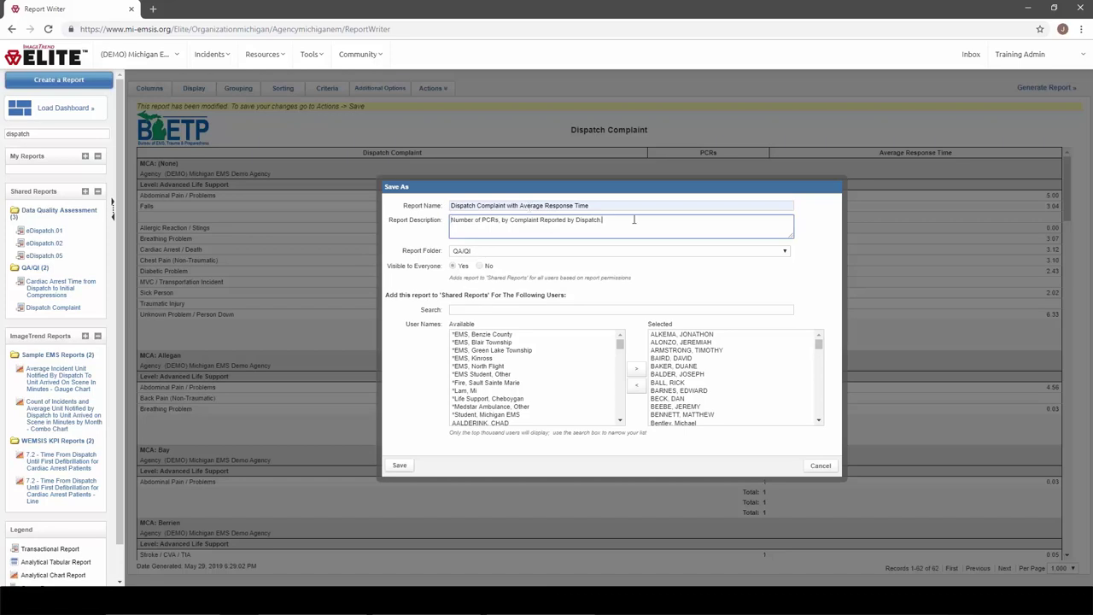
text(, including average response time)
Step: Remove all users from the report copy's sharing list and save it in the QA/QI folder
click(755, 254)
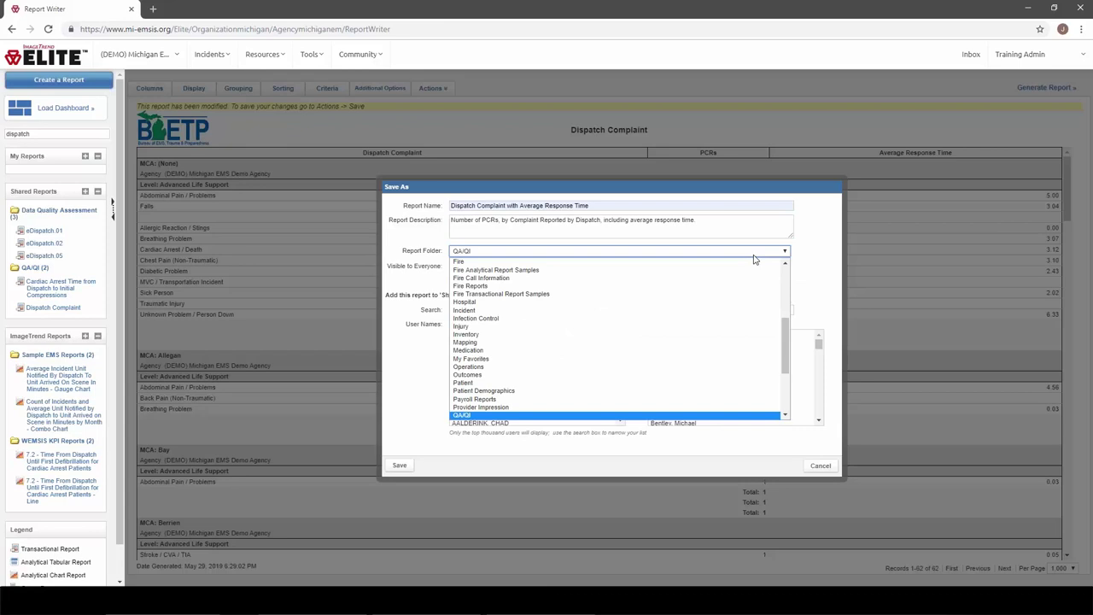
click(755, 255)
click(674, 374)
key(ctrl+a)
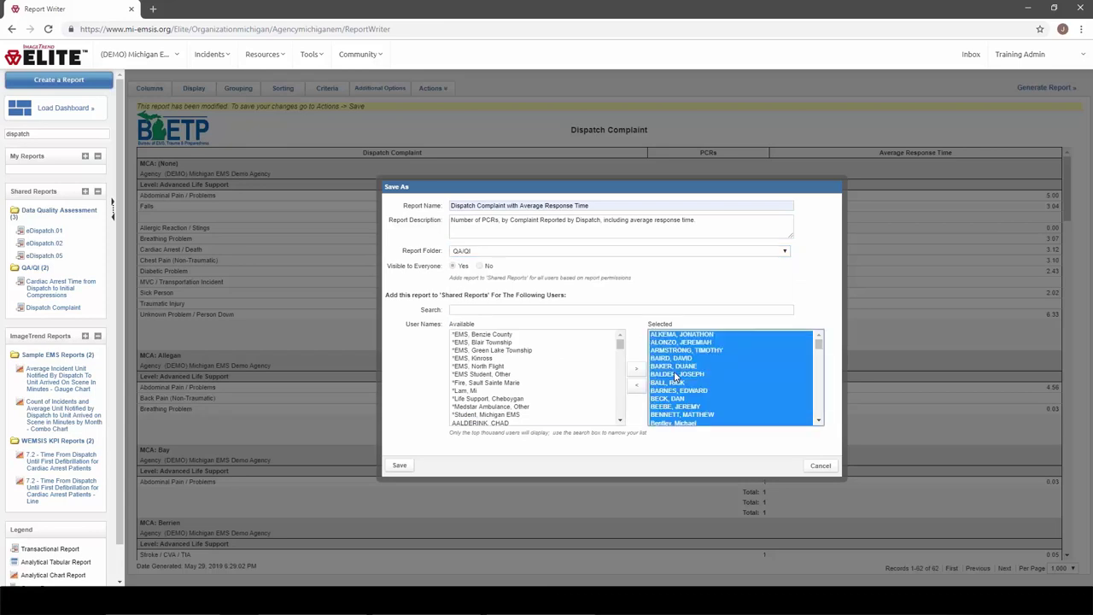
click(637, 385)
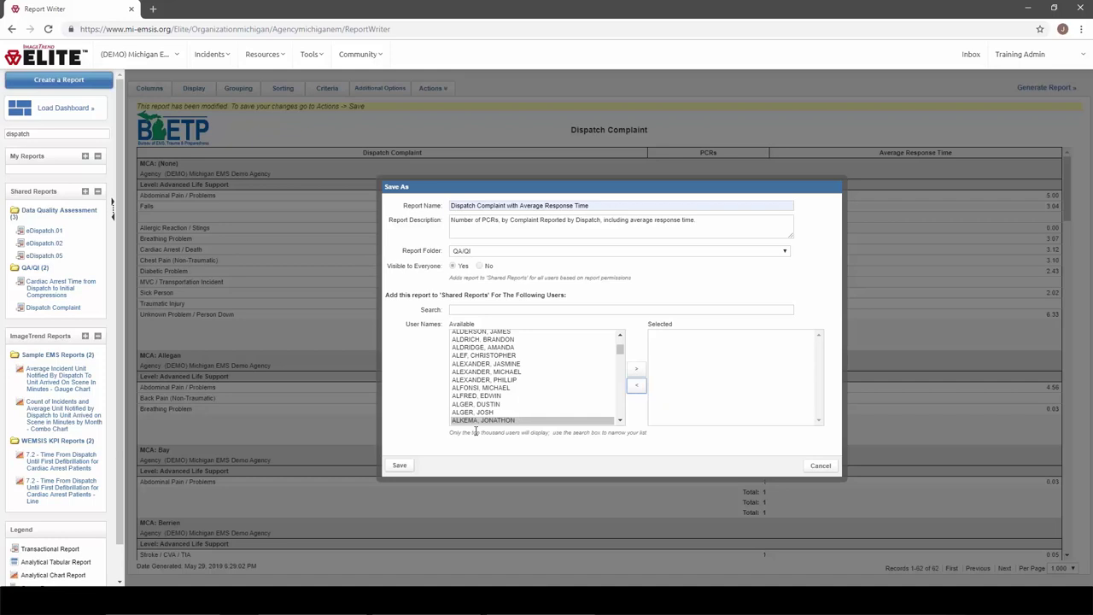
click(398, 466)
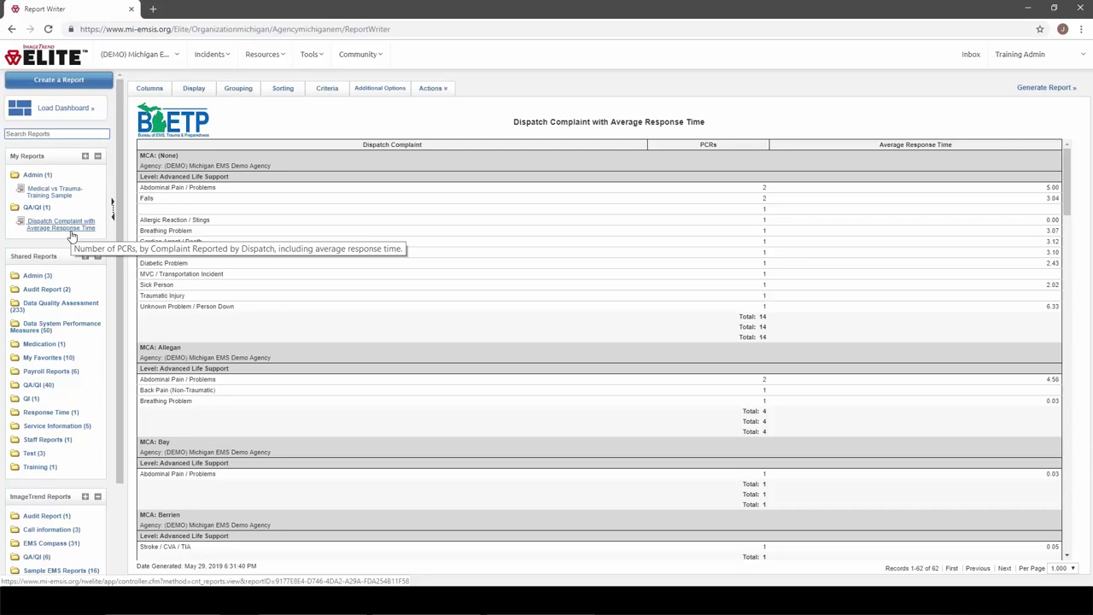
key(alt+Tab)
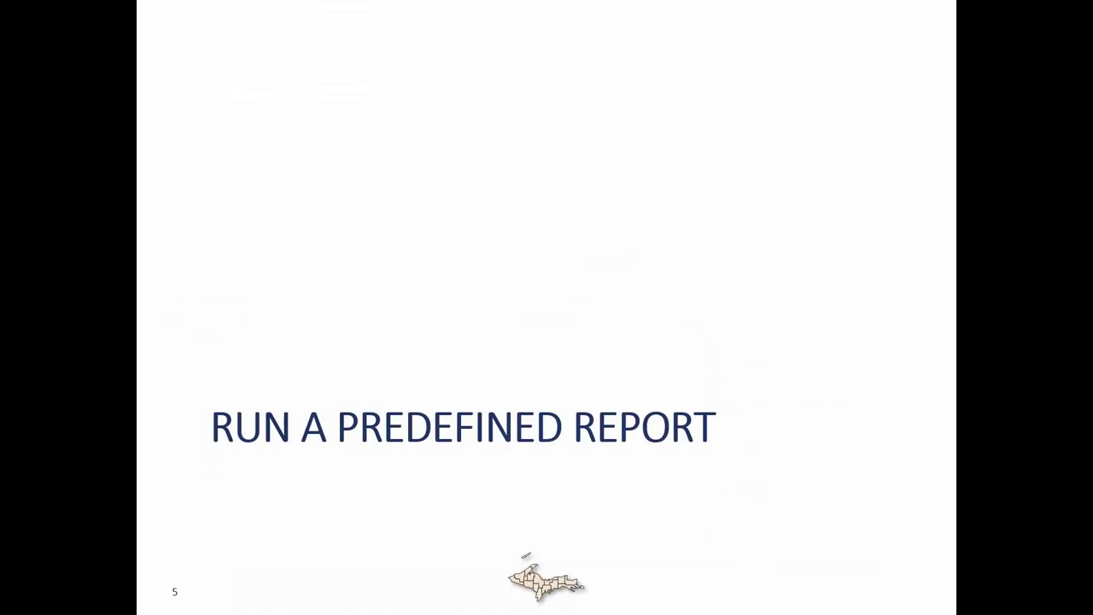
key(Right)
key(Right)
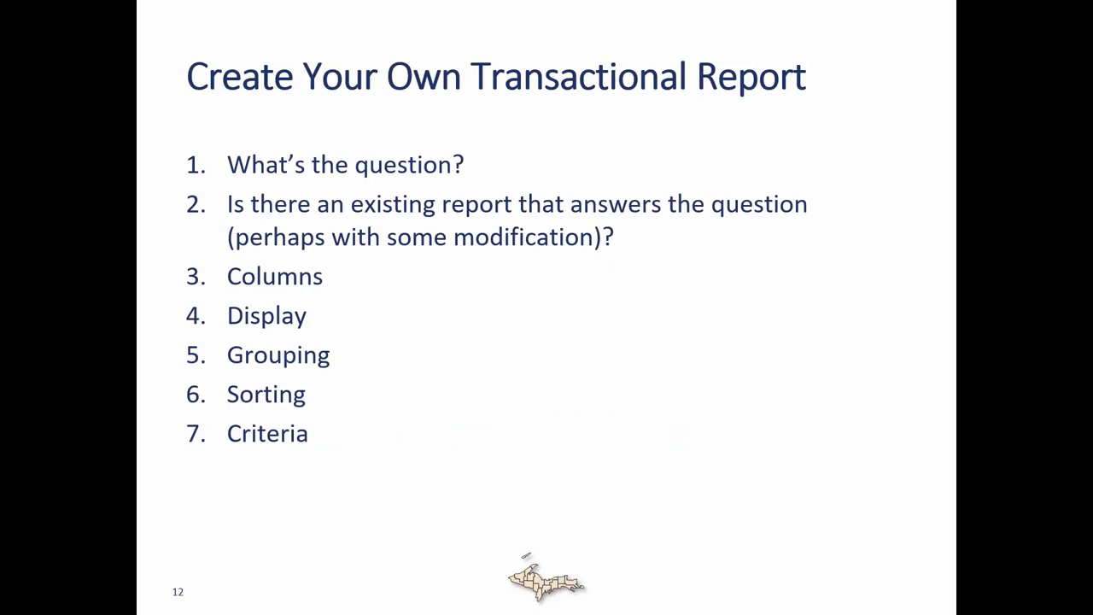
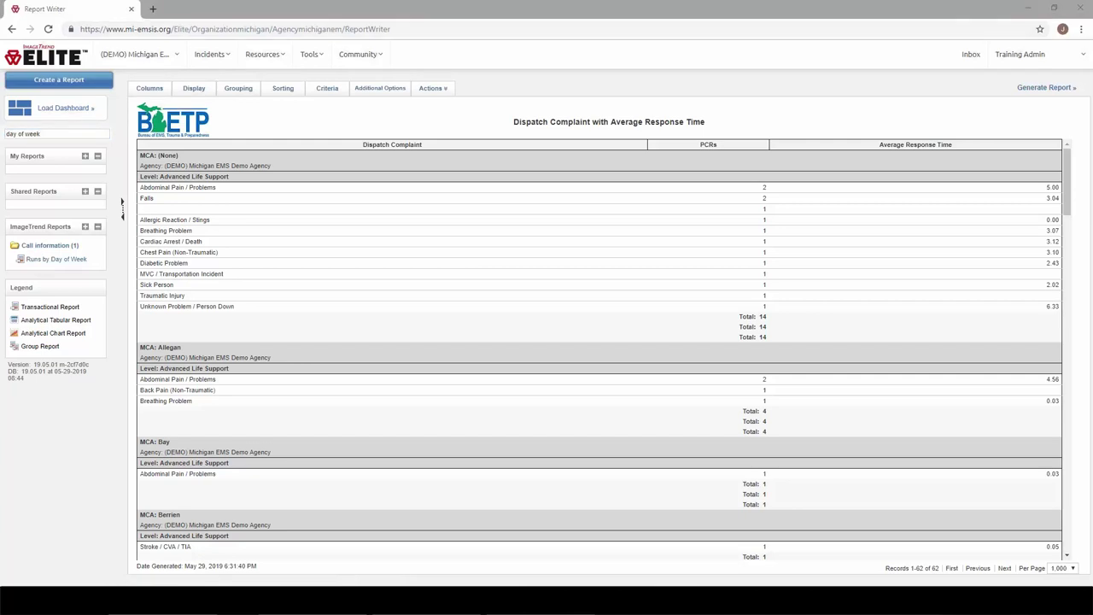
Step: Create a new transactional report on EMS Incidents and add the column Incident Day Of Week Number And Name
click(64, 88)
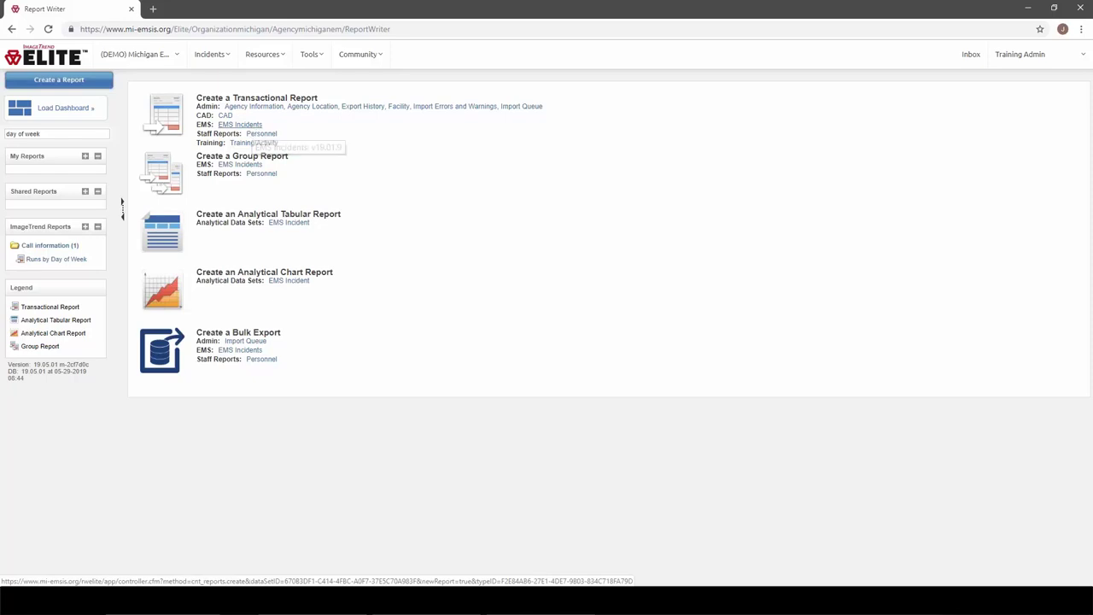
click(241, 125)
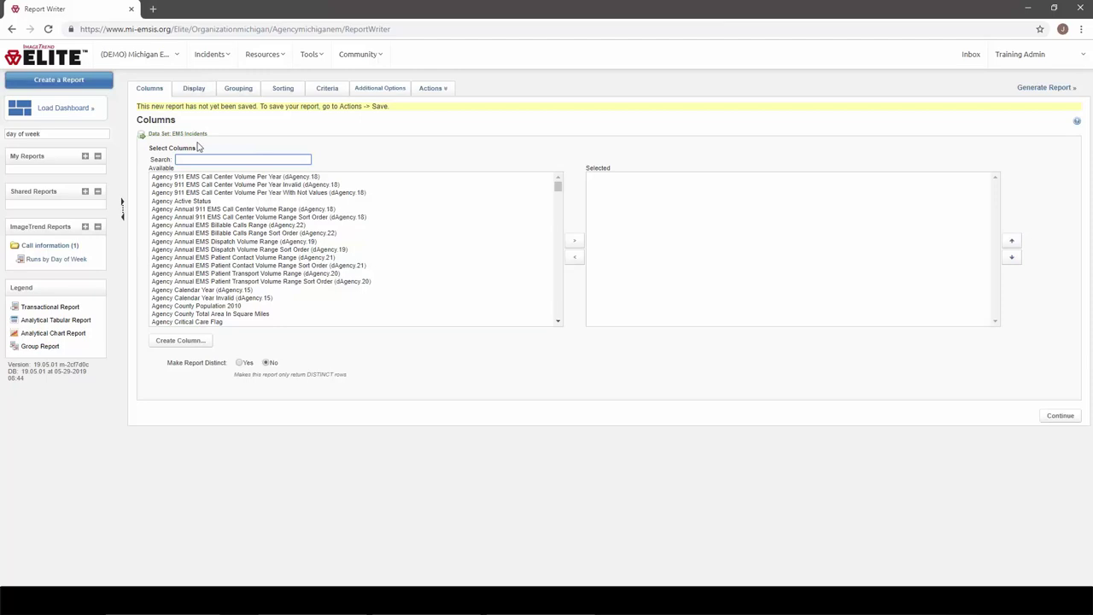
click(231, 158)
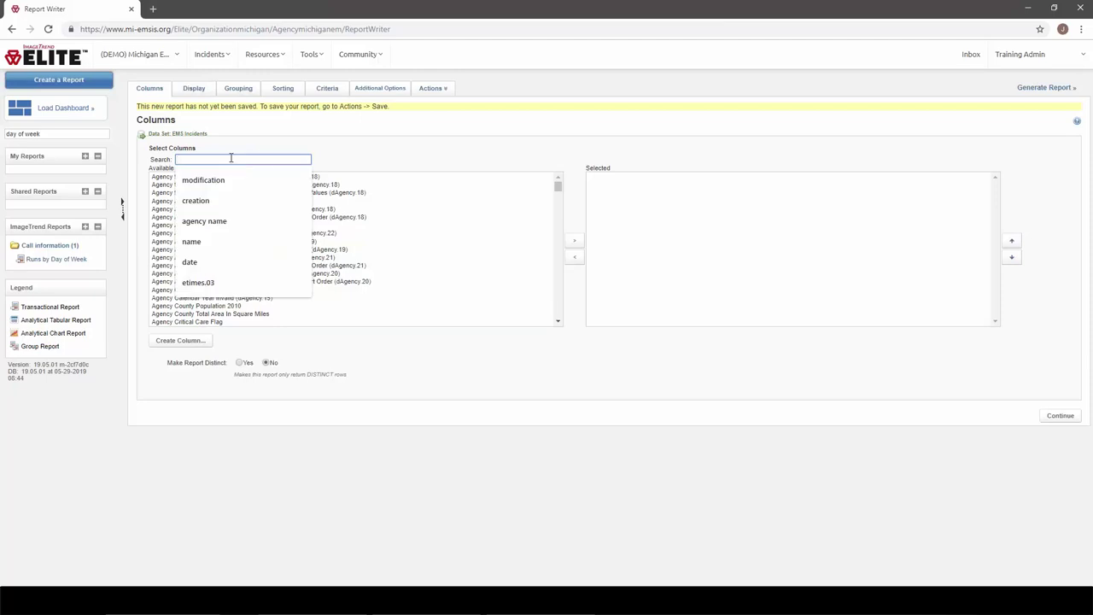
text(day of week)
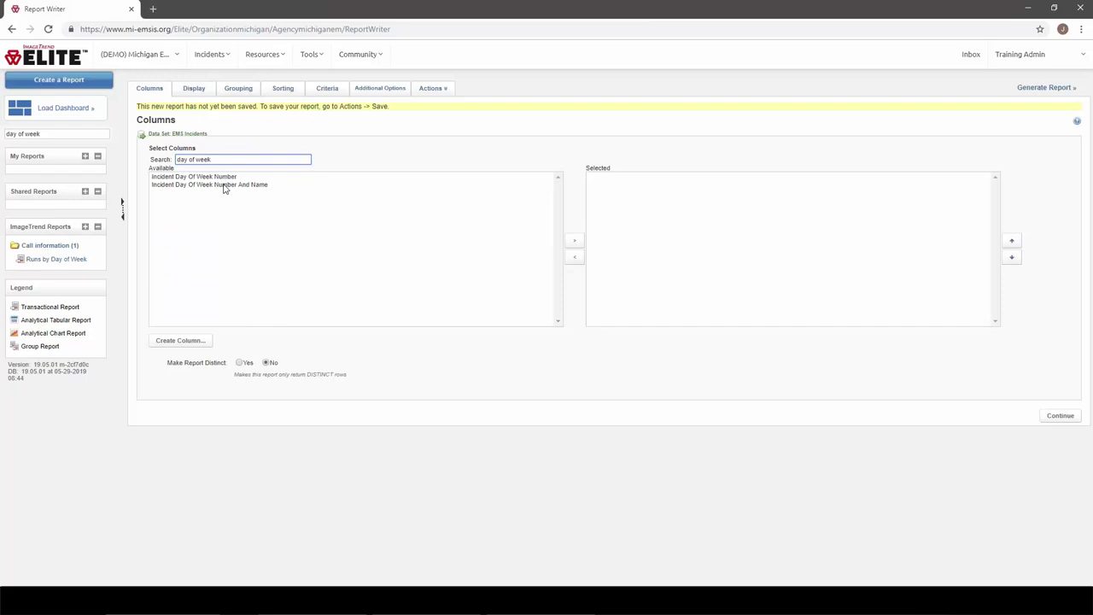
click(232, 185)
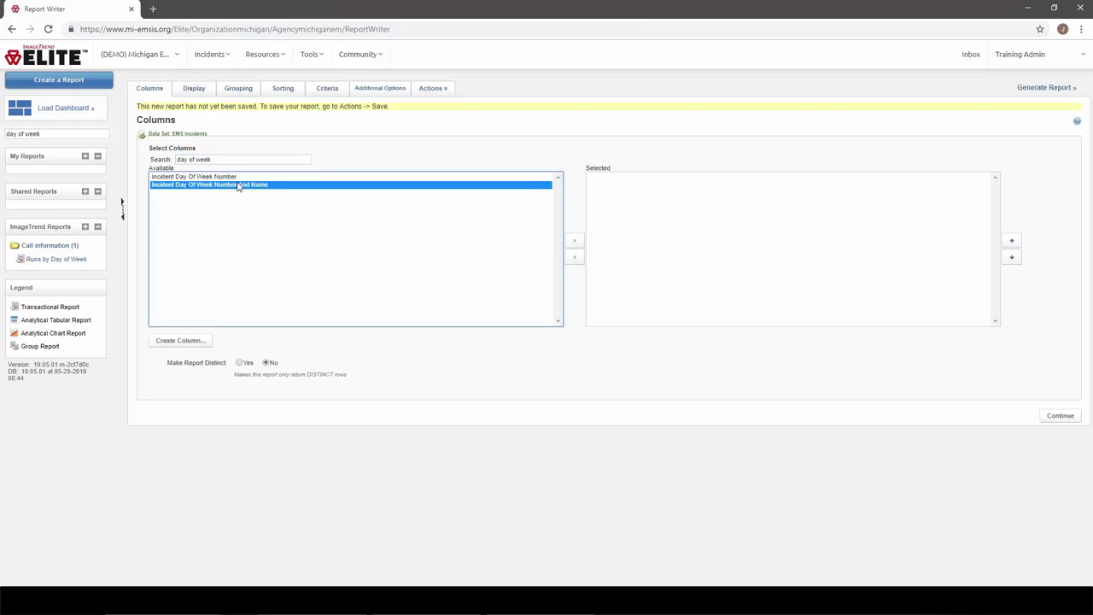
click(574, 243)
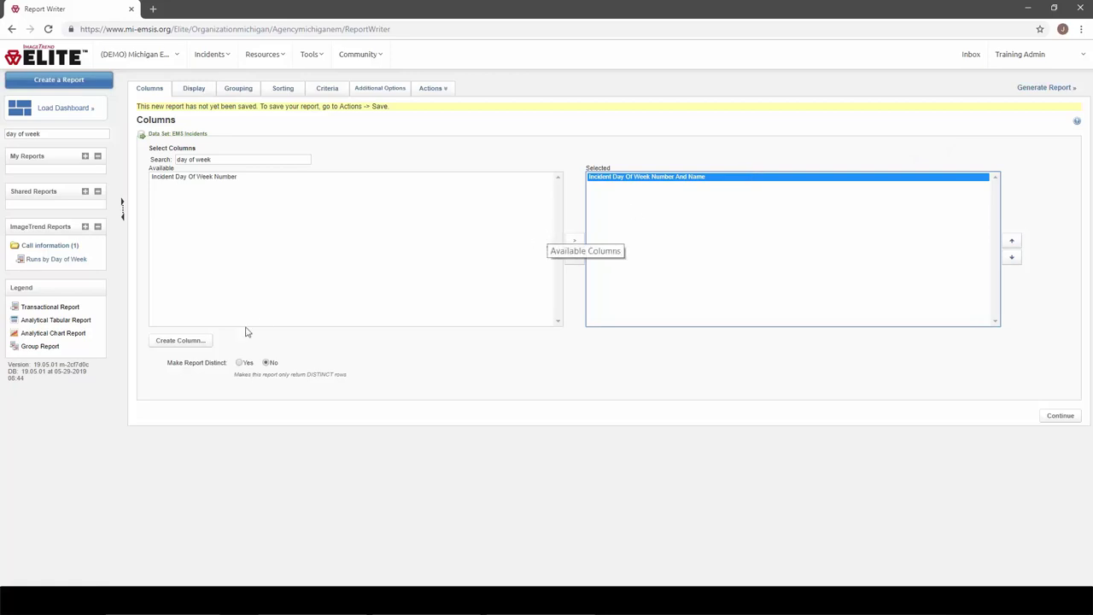
Step: Add a custom column of type Count named "Count of PCRs" that counts all rows
click(198, 343)
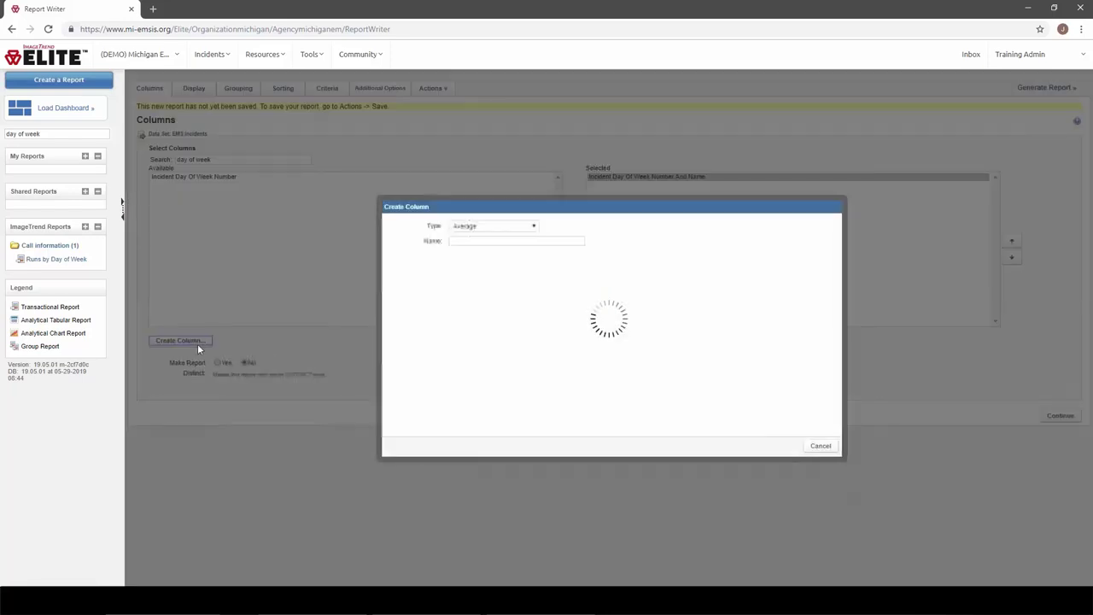
click(534, 226)
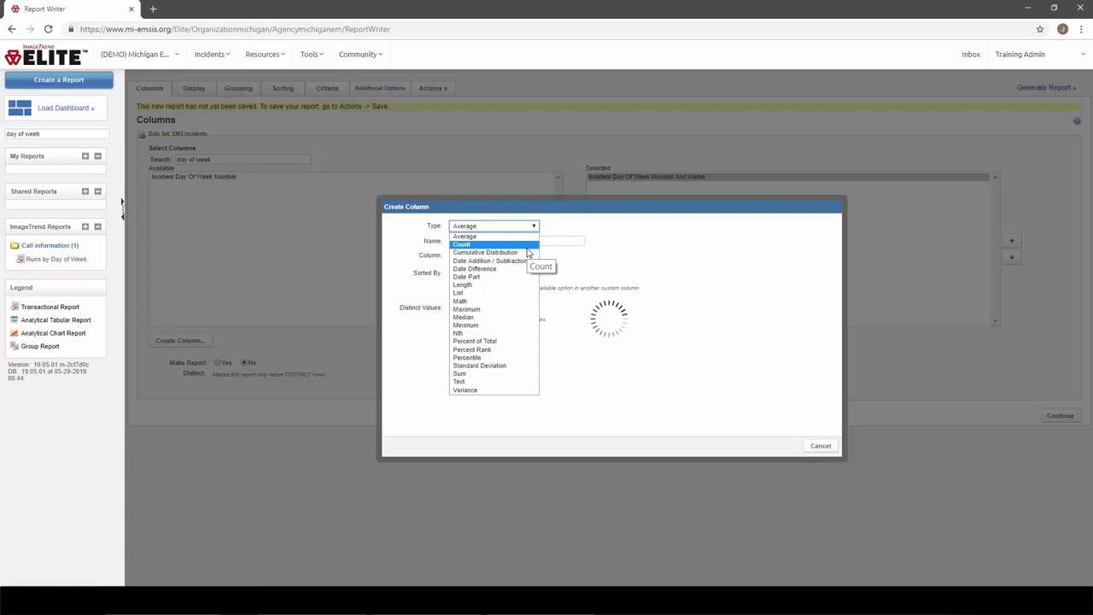
click(527, 245)
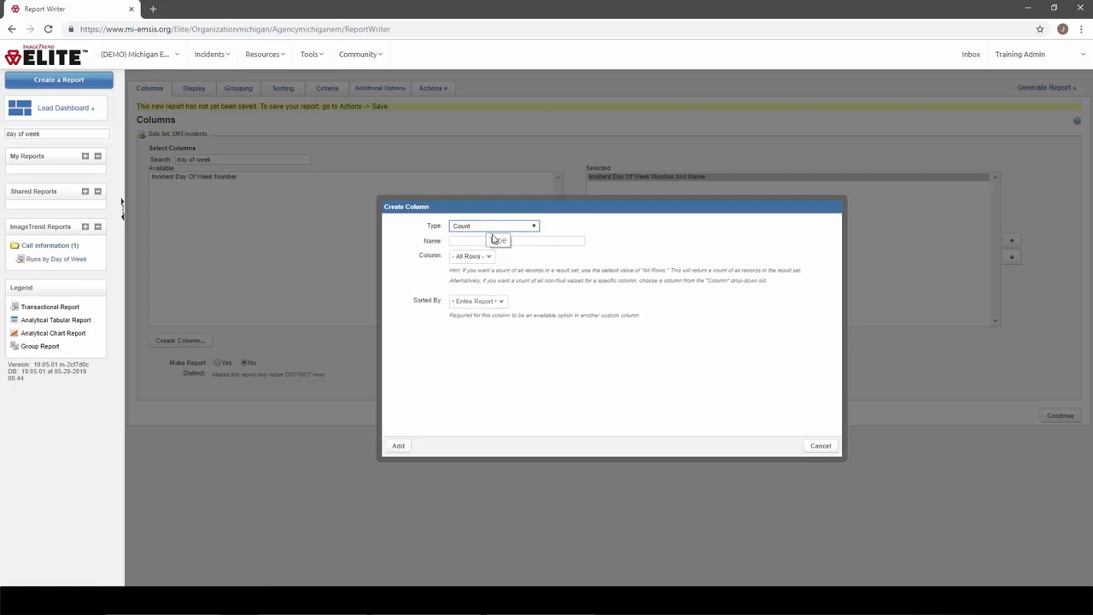
click(475, 240)
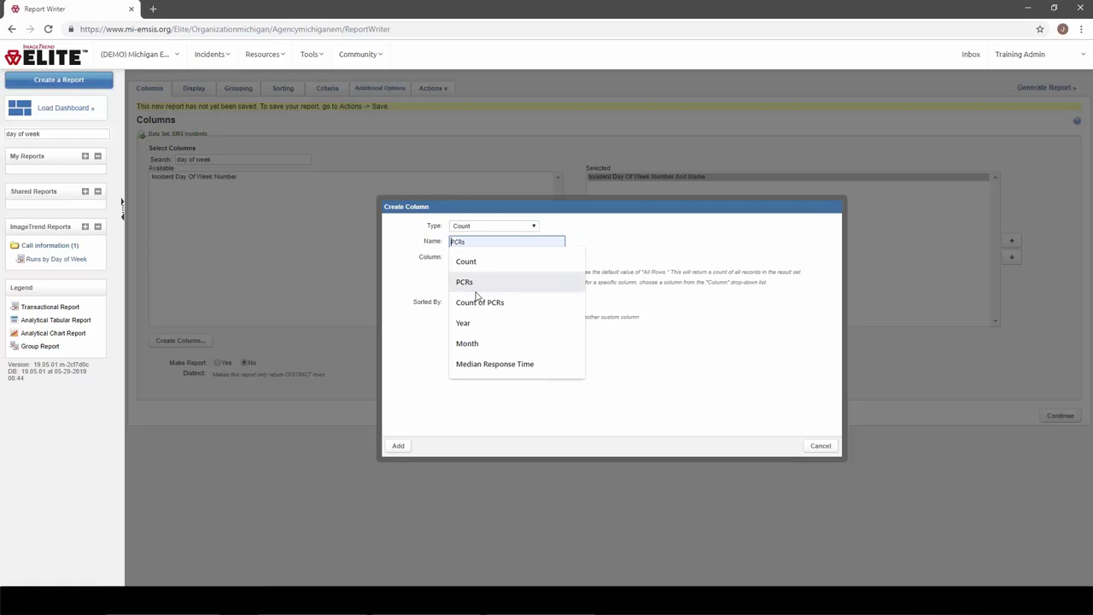
click(476, 301)
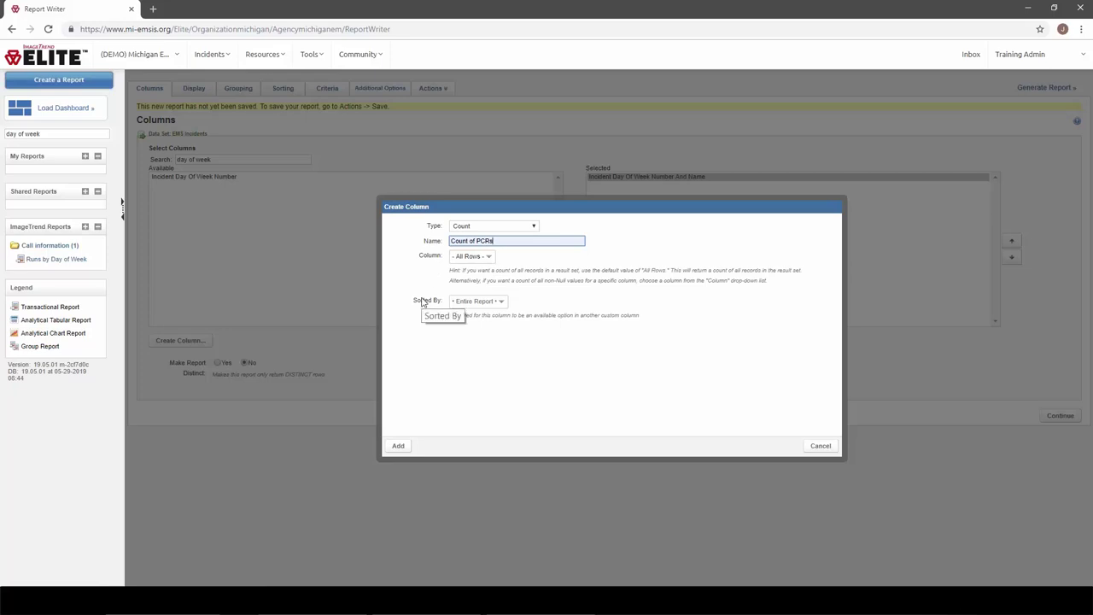
click(399, 446)
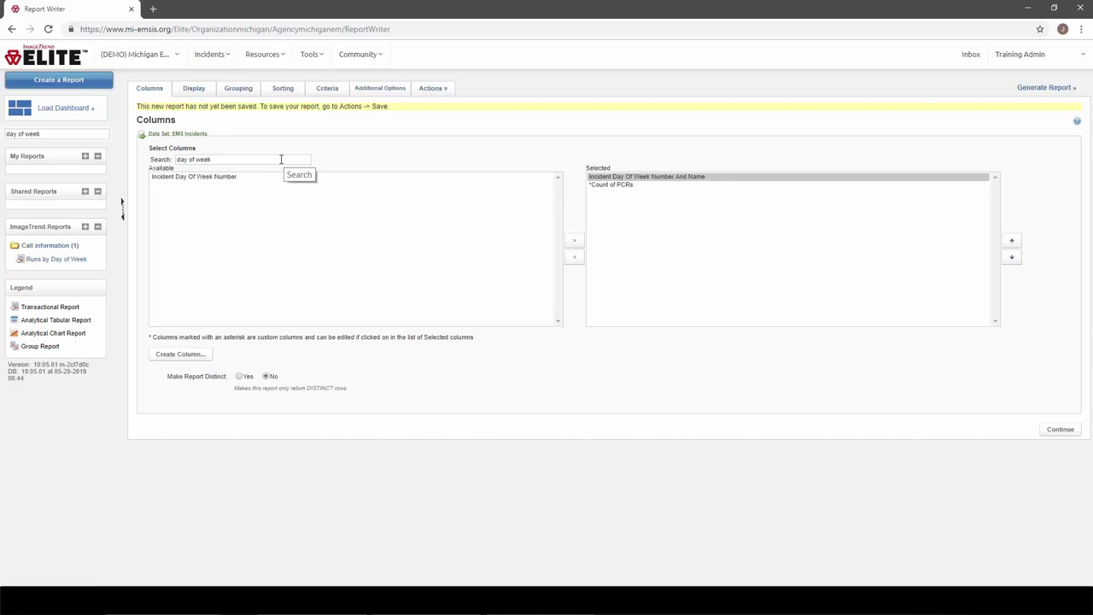
Step: Relabel the Incident Day Of Week Number And Name column as "Day of Week" in the report display
click(204, 92)
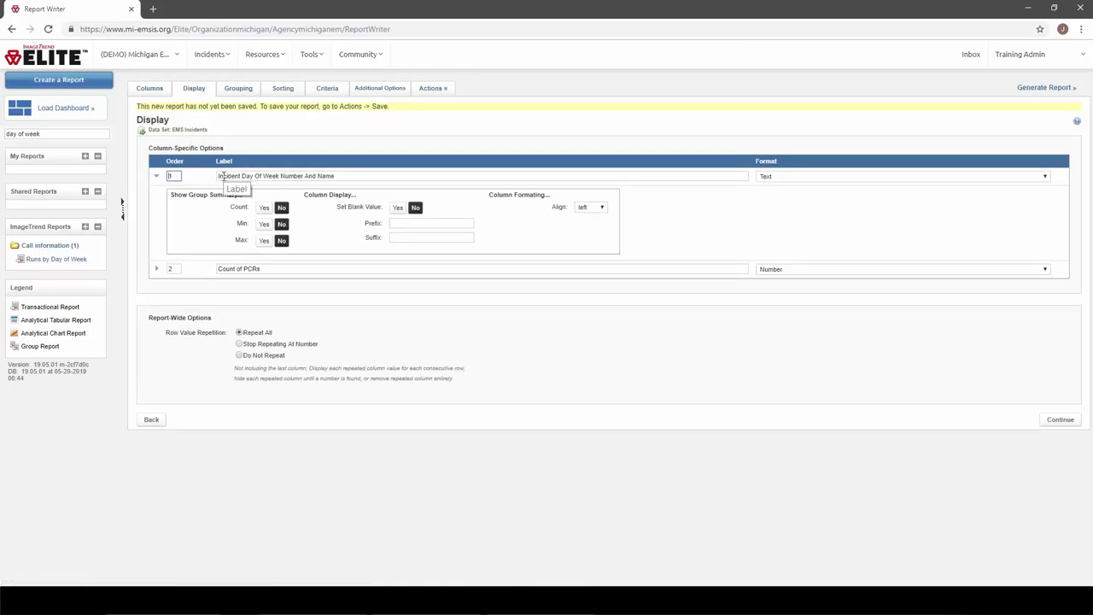
click(346, 175)
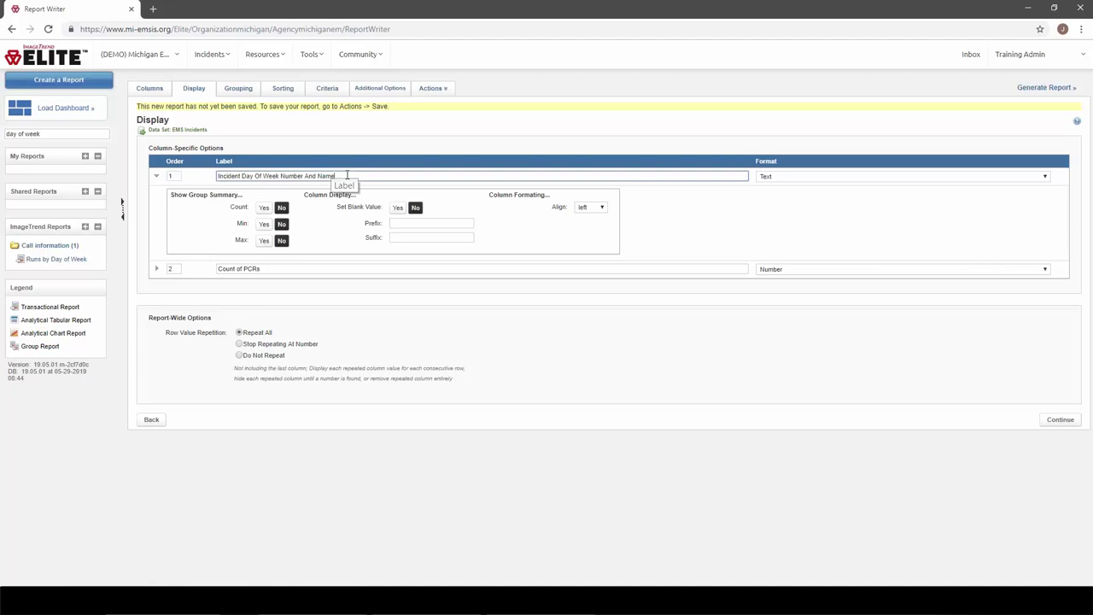
drag(347, 175, 203, 177)
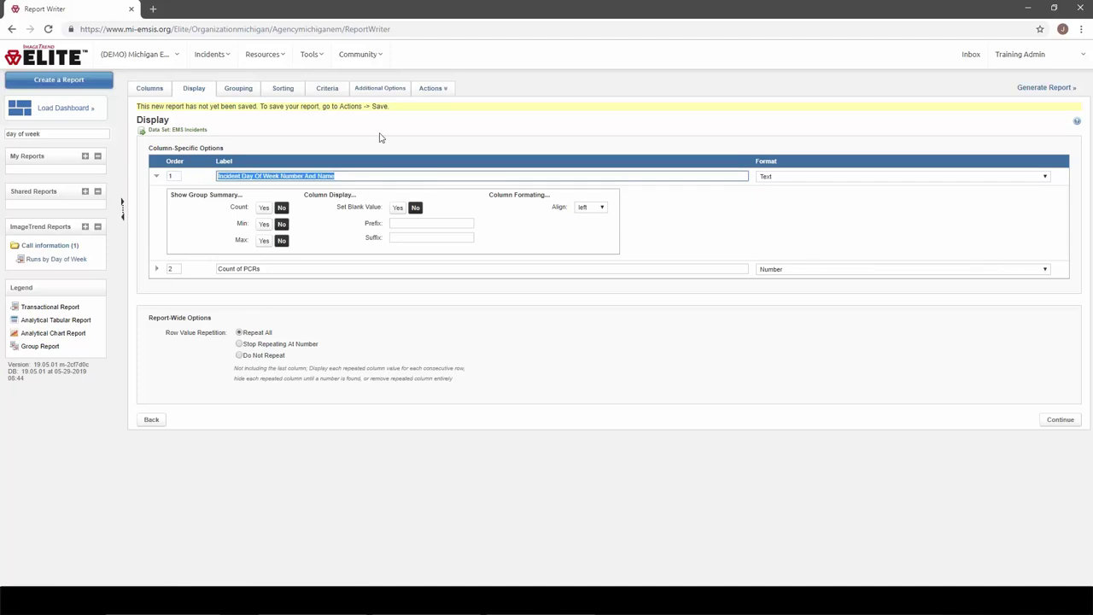
text(Day of Week)
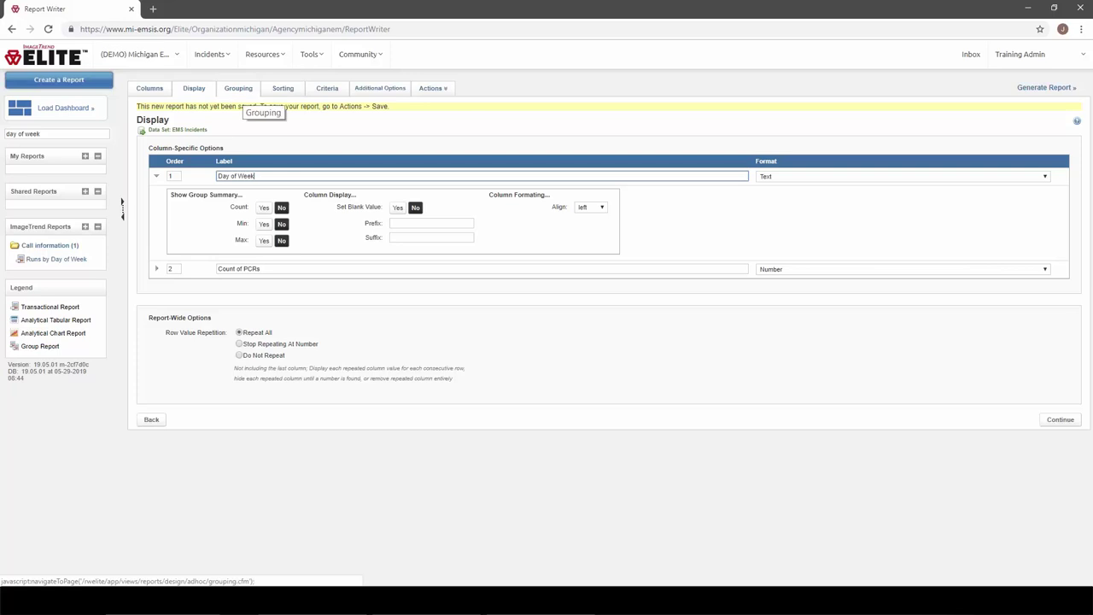
Step: Sort the report by Incident Day Of Week Number And Name in ascending order, leaving grouping unset
click(239, 89)
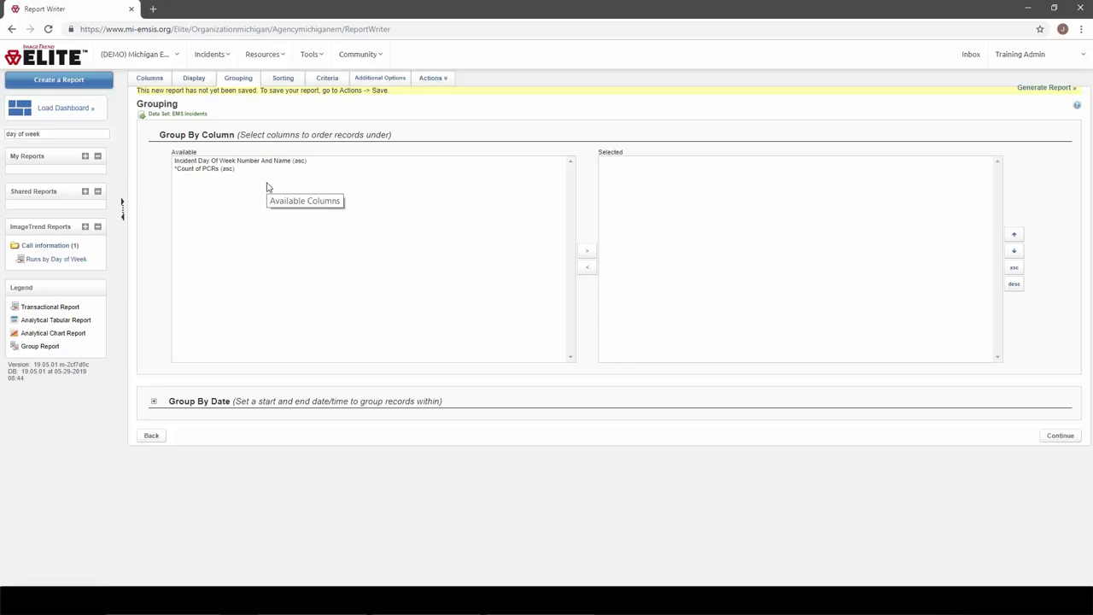
click(284, 80)
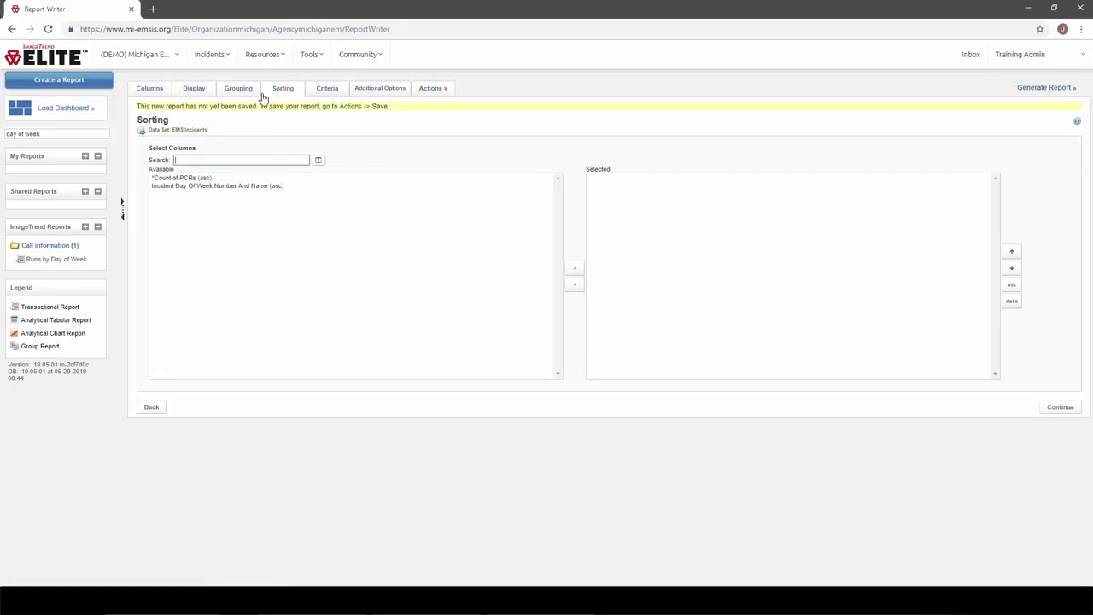
click(242, 186)
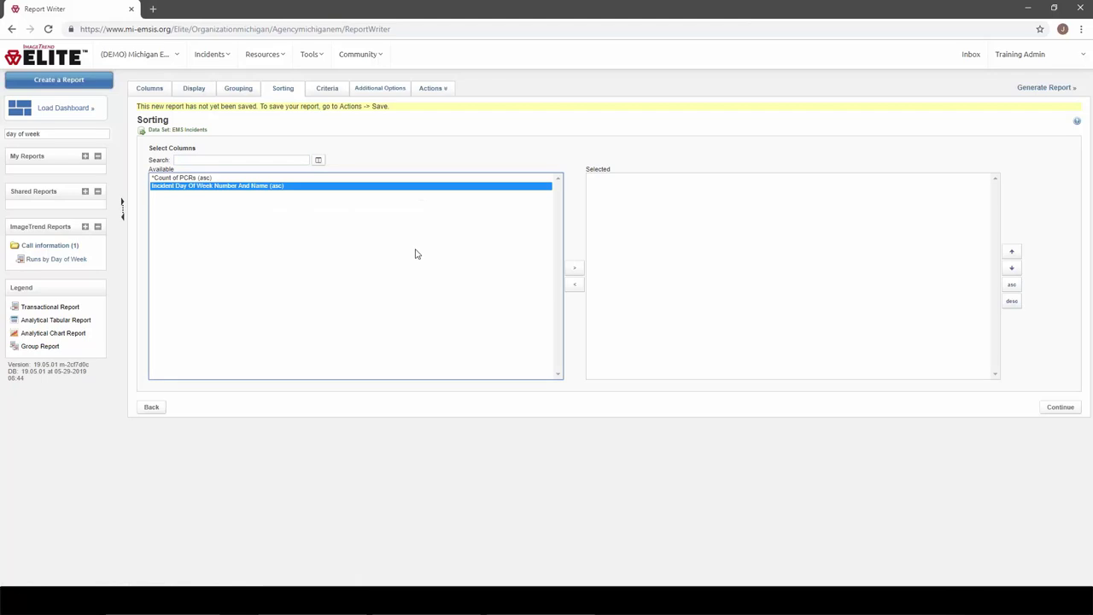
click(576, 270)
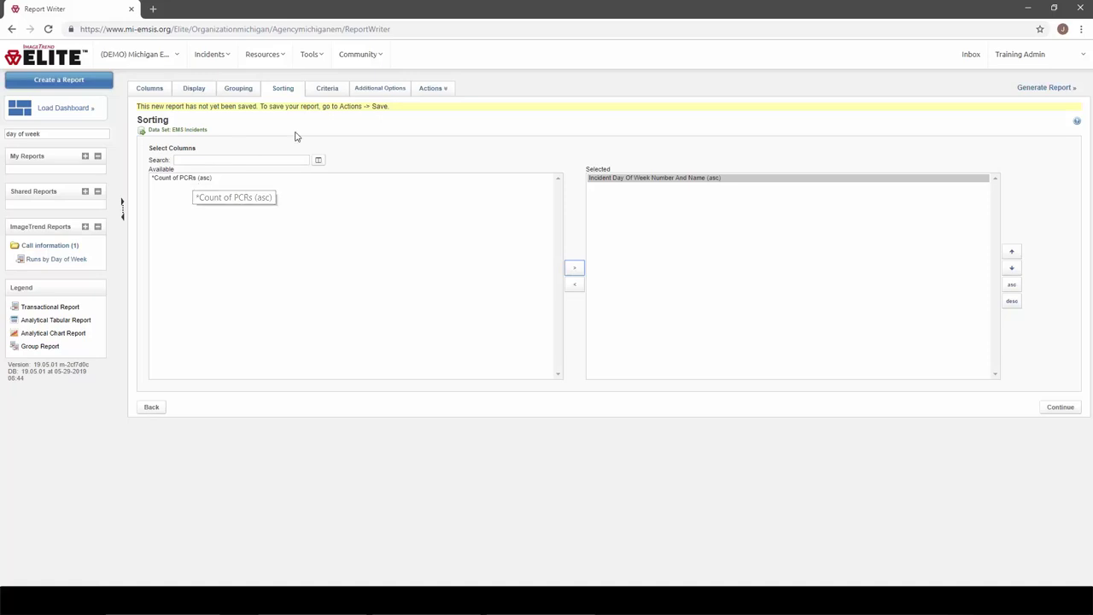
Step: Start a new criteria line on Disposition Incident Patient Disposition (eDisposition.12) with the operator "is in"
click(328, 88)
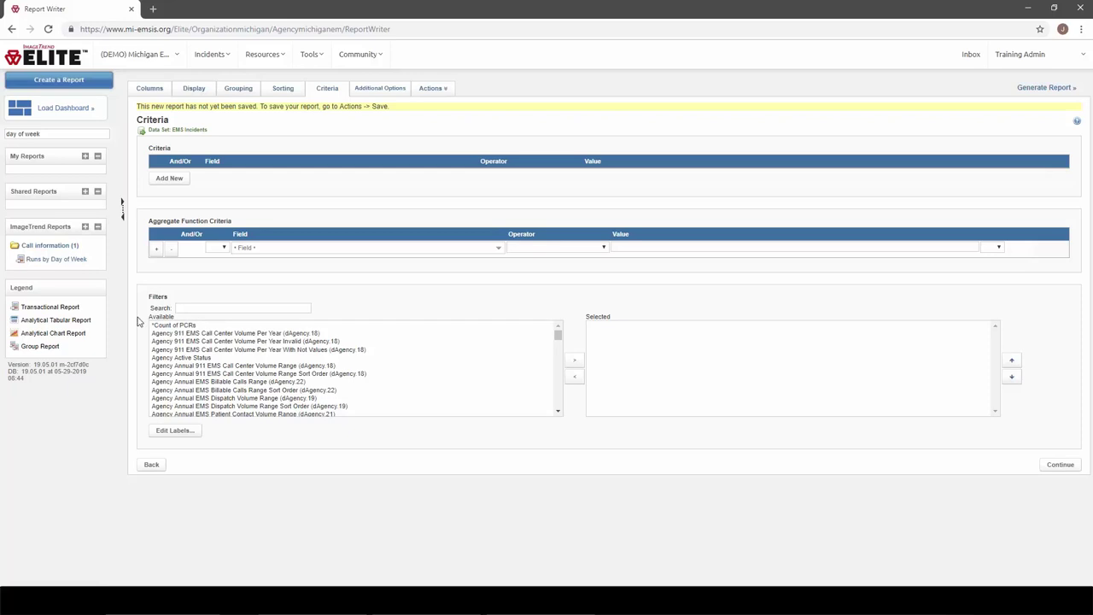
click(169, 181)
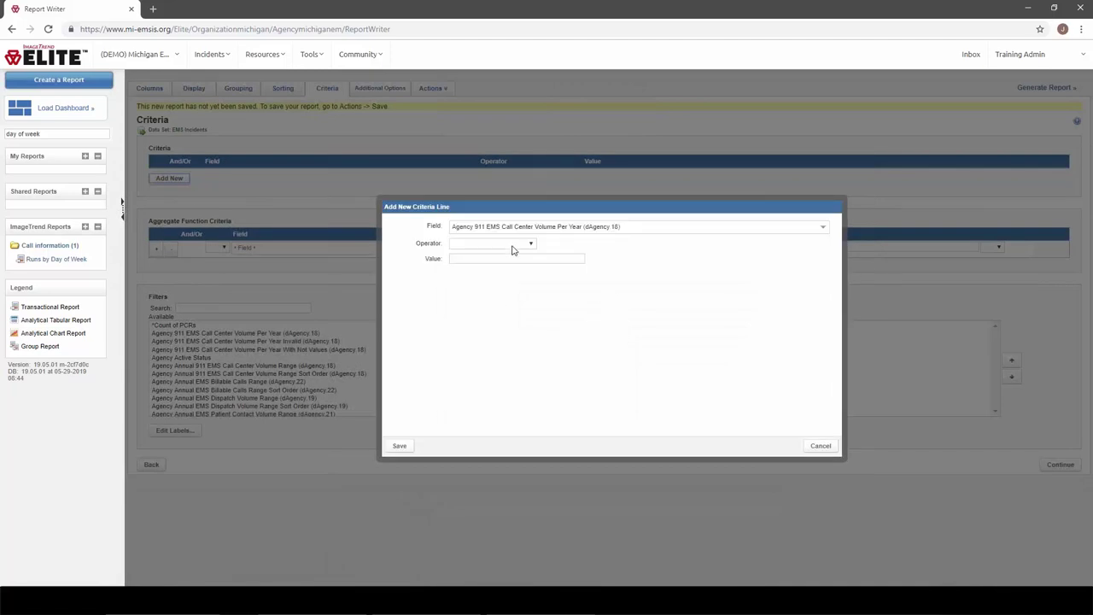
click(518, 228)
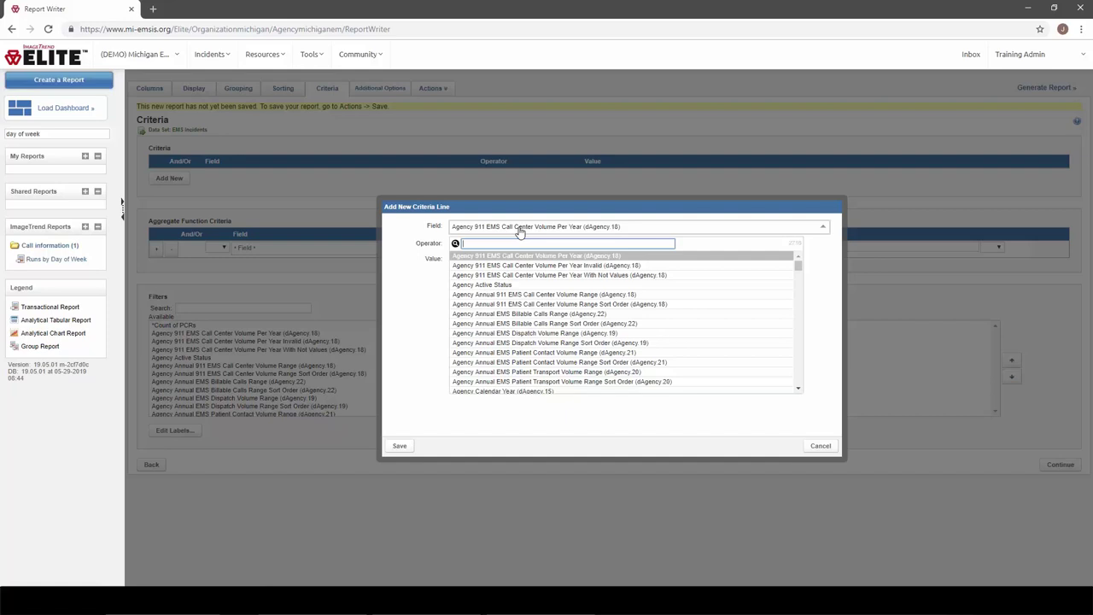
text(d)
text(atient disposition)
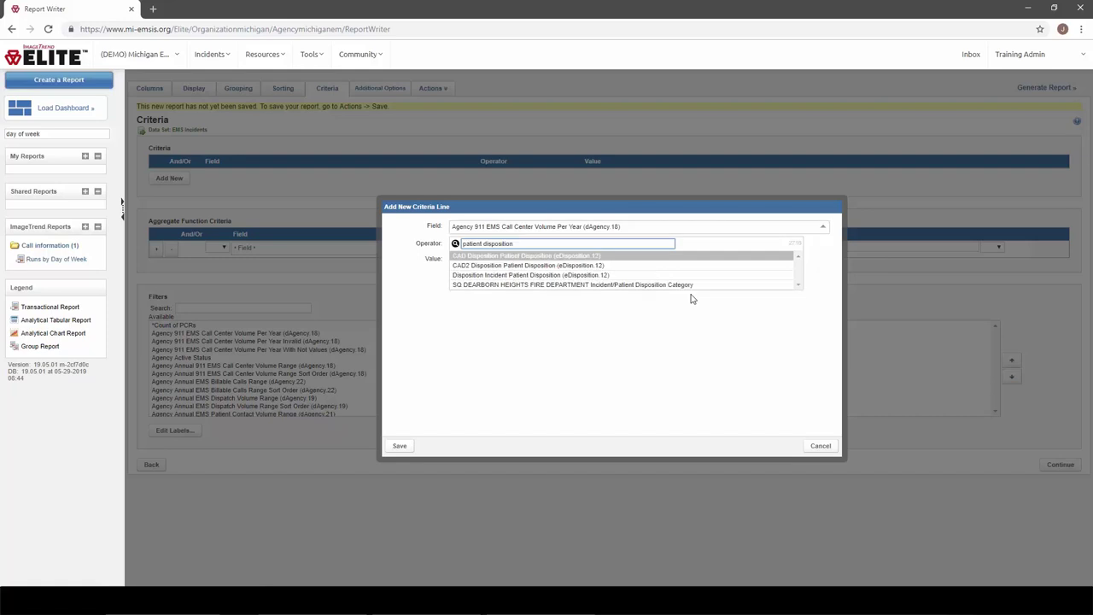
click(578, 276)
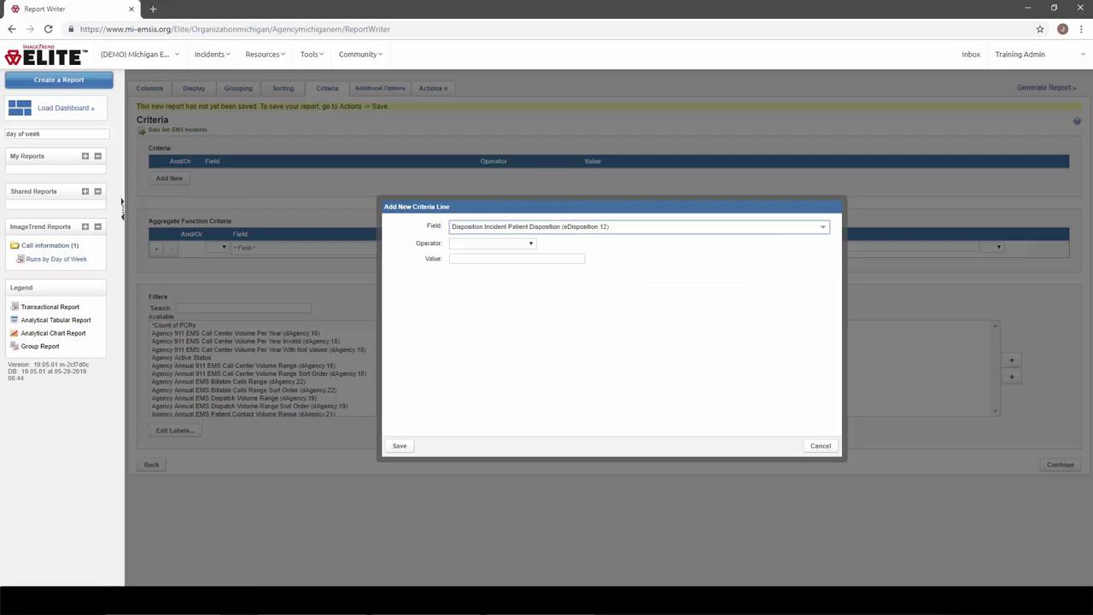
click(504, 244)
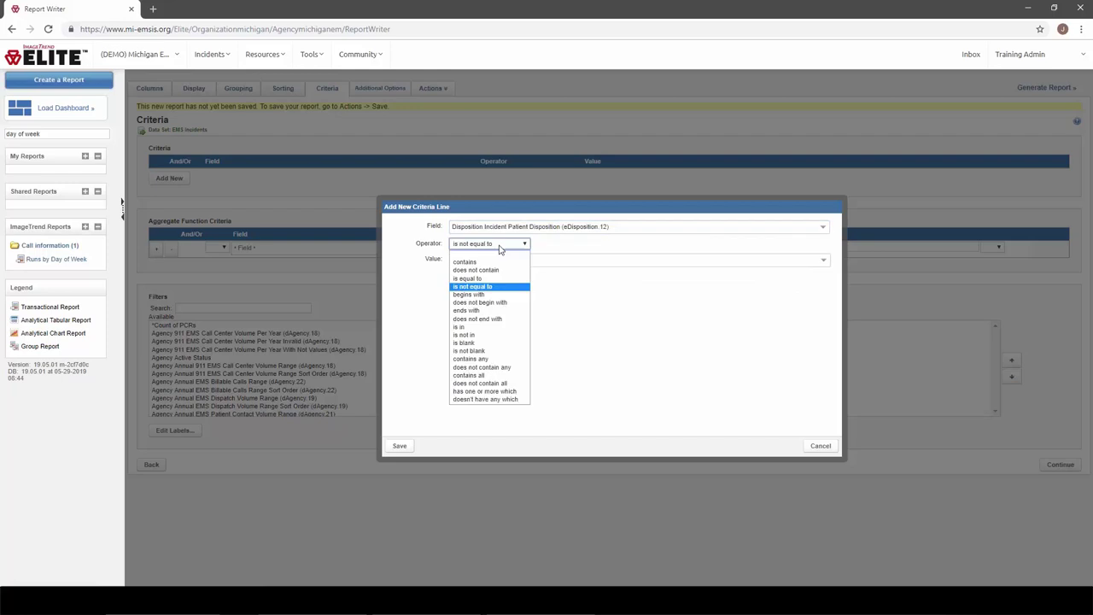
click(497, 330)
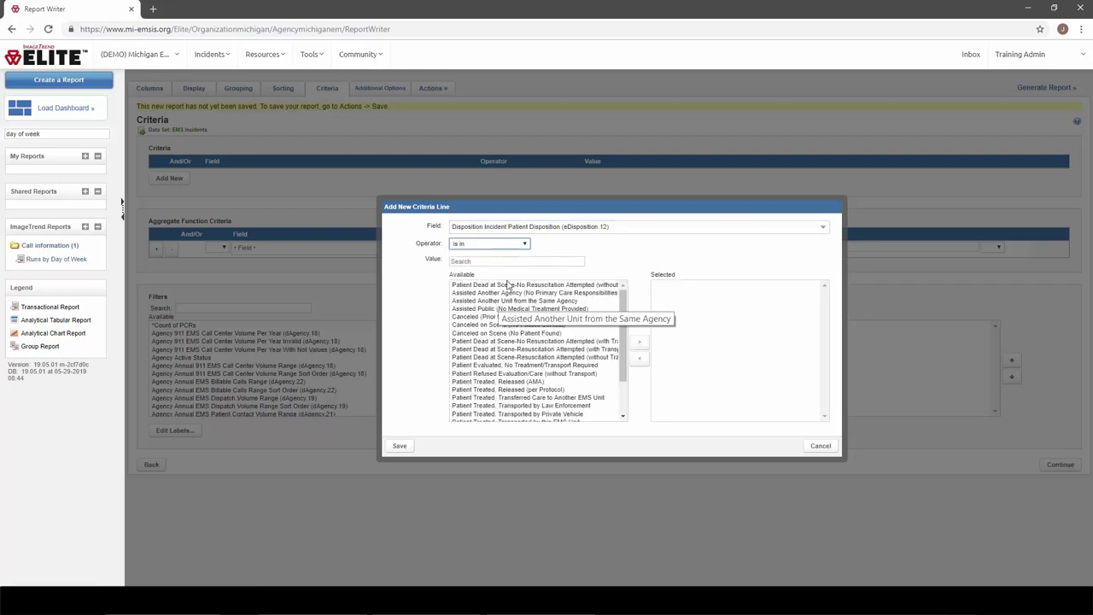
Step: Include every patient disposition value except the three Canceled ones in the criteria line and save it
click(510, 285)
shift+click(508, 309)
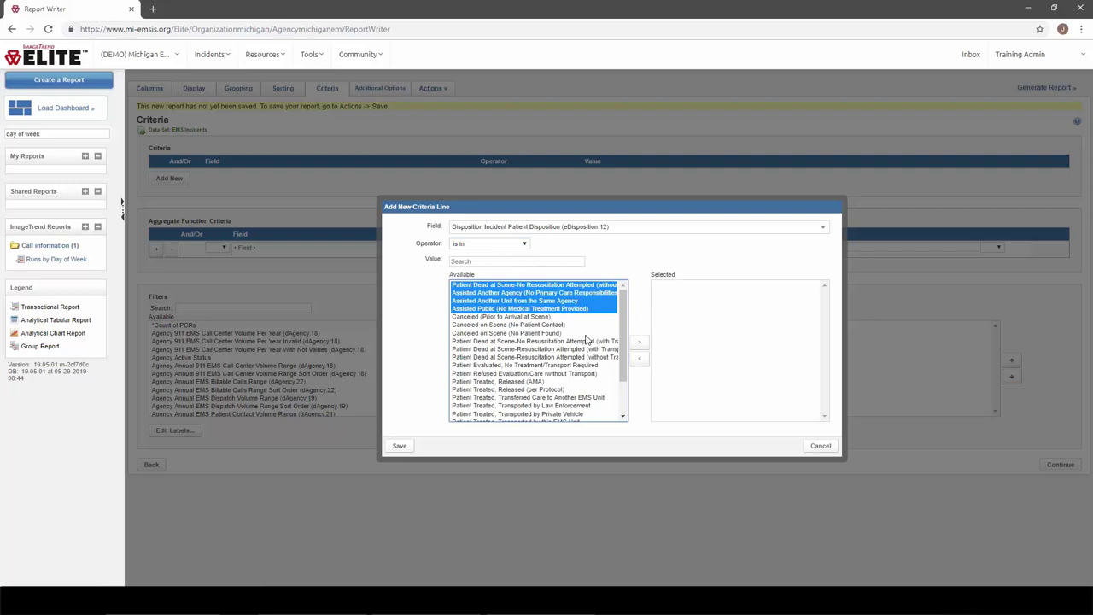
click(639, 342)
click(523, 310)
scroll(521, 334, down, 2)
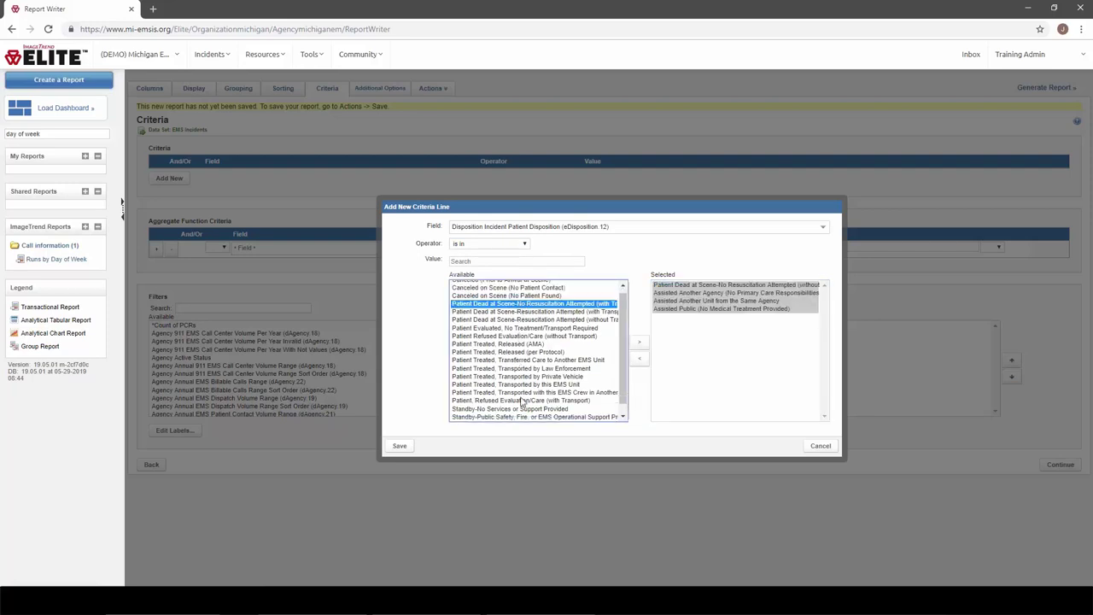
shift+click(520, 415)
click(639, 343)
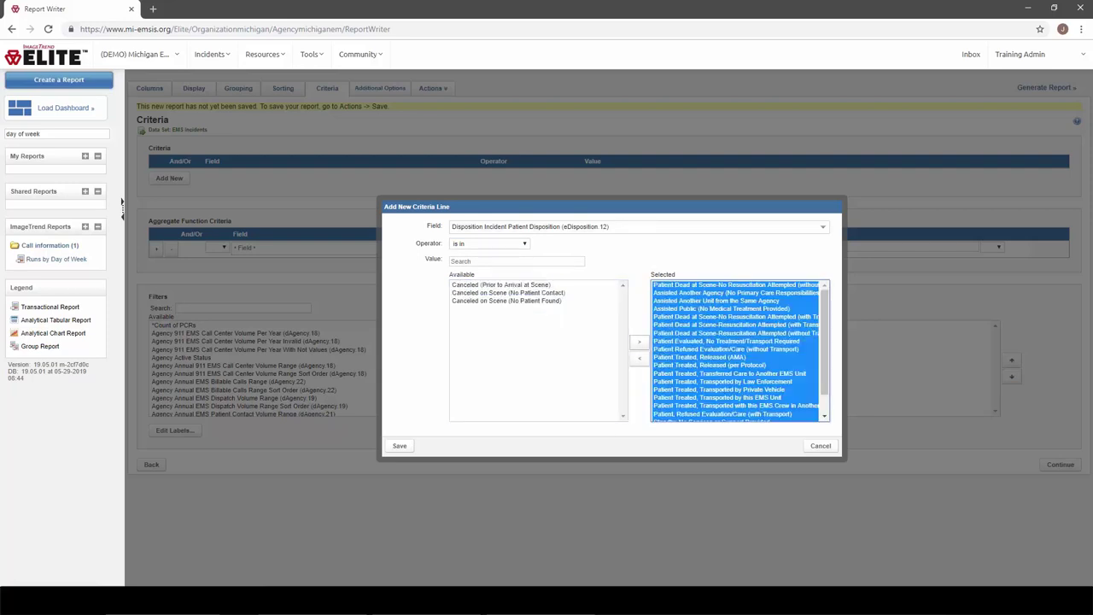
click(401, 447)
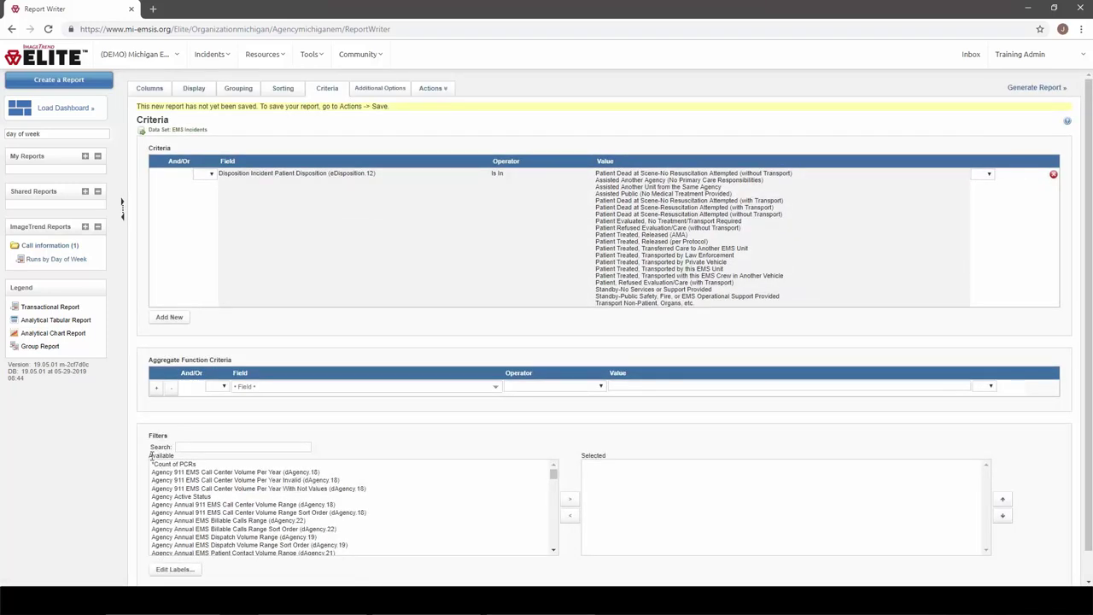
Step: Search the available filters for "incident date" and add Incident Date as a report filter
click(200, 446)
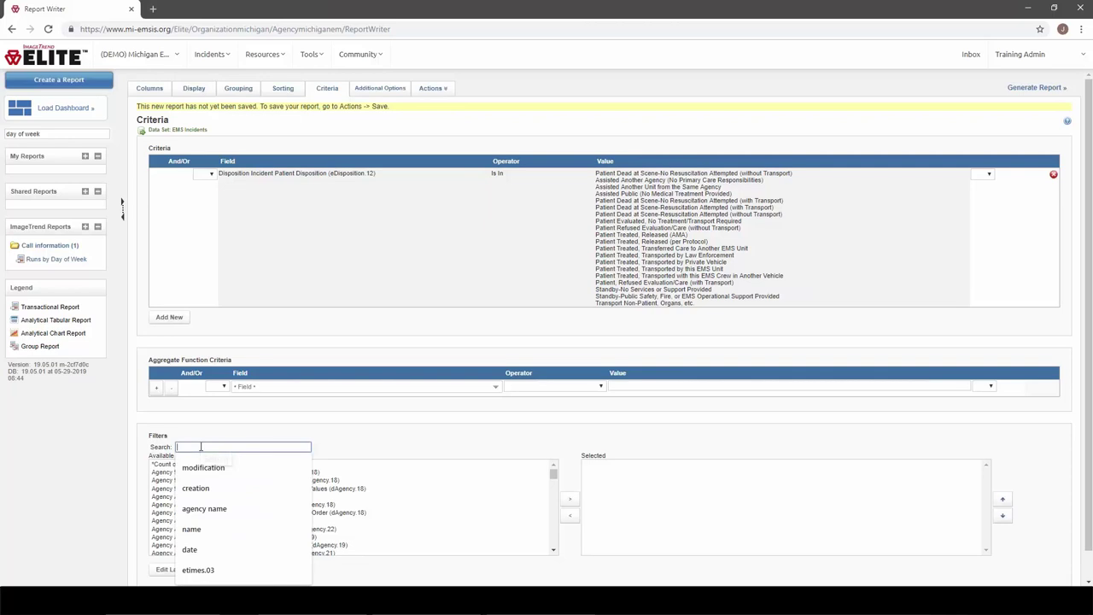
text(date)
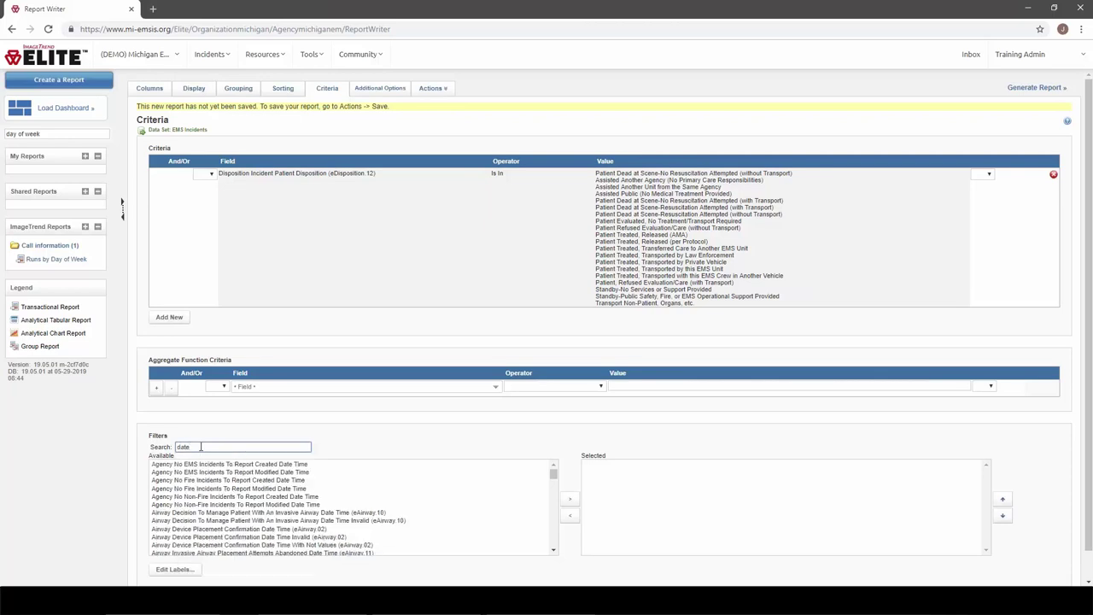
key(Home)
text(incident)
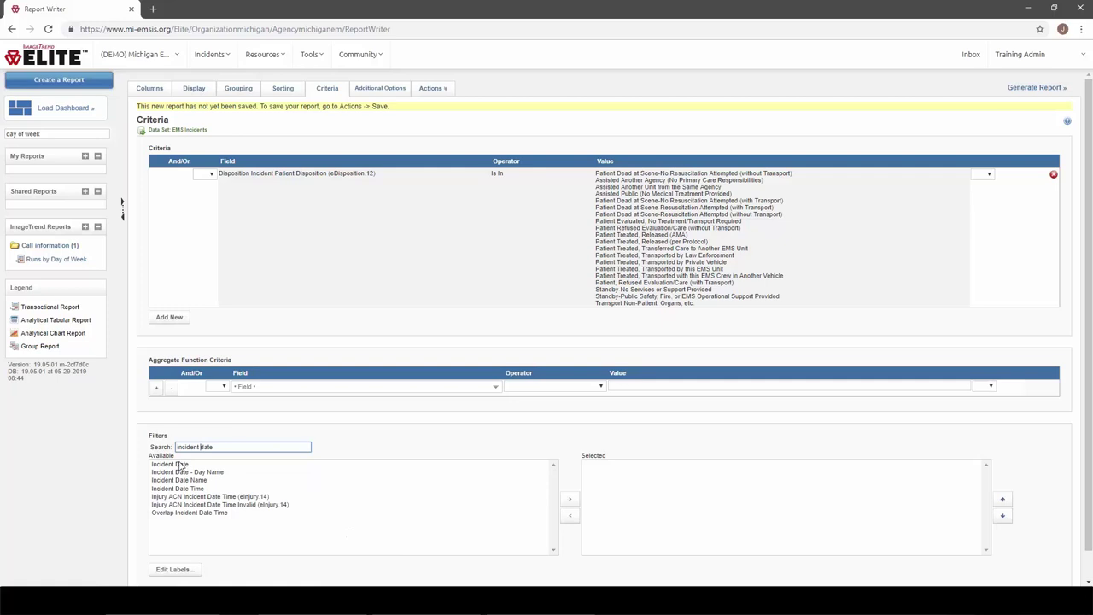
click(185, 465)
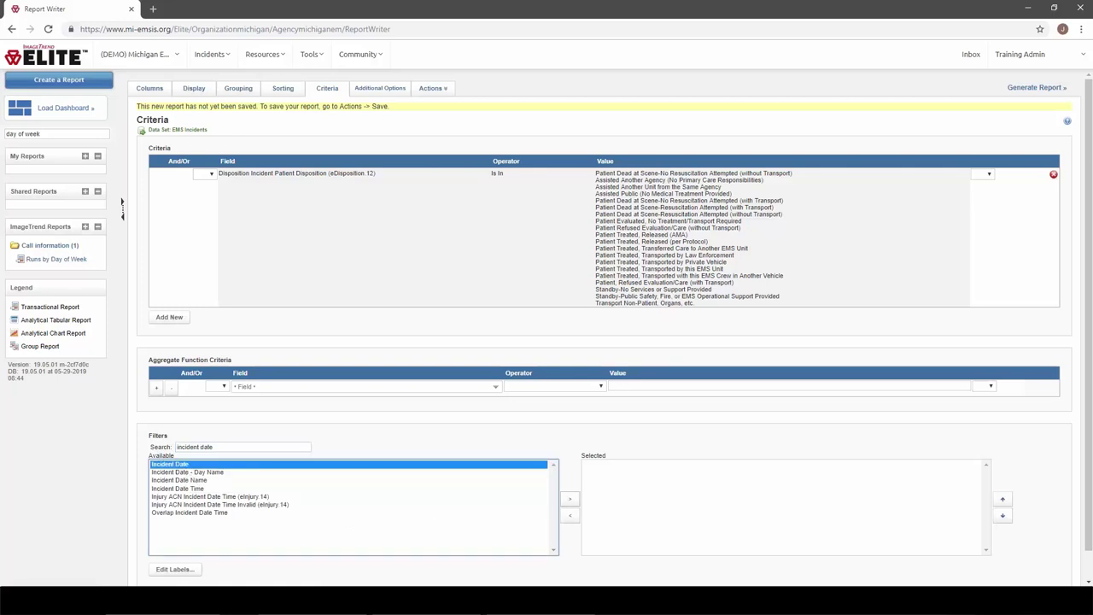
click(569, 498)
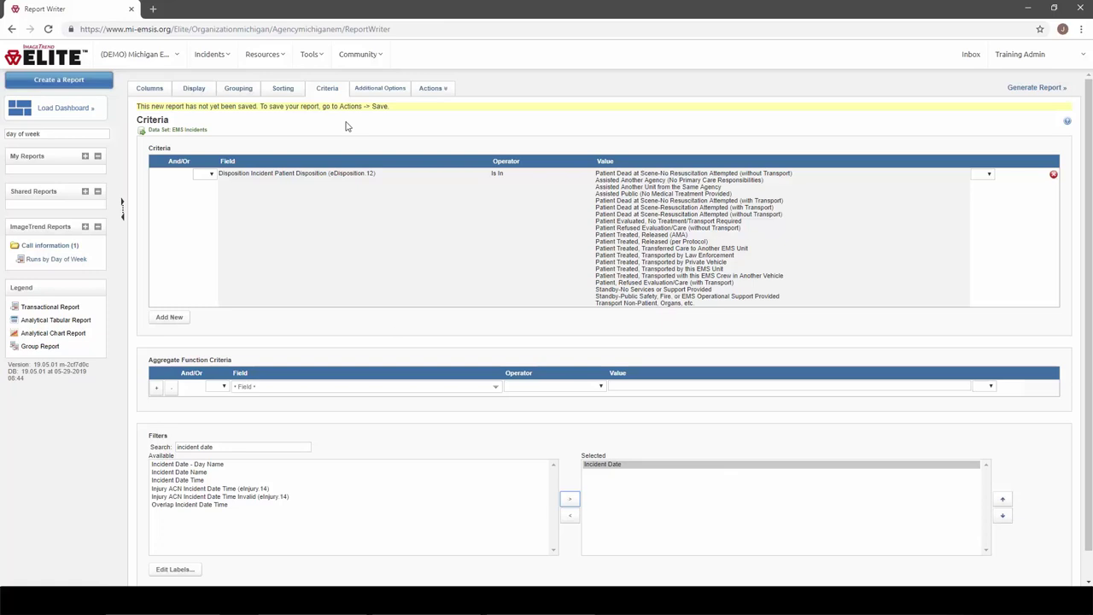
Step: Add and save a criteria line requiring Agency Name (dAgency.03) to be equal to (DEMO) Michigan EMS Demo Agency
click(373, 94)
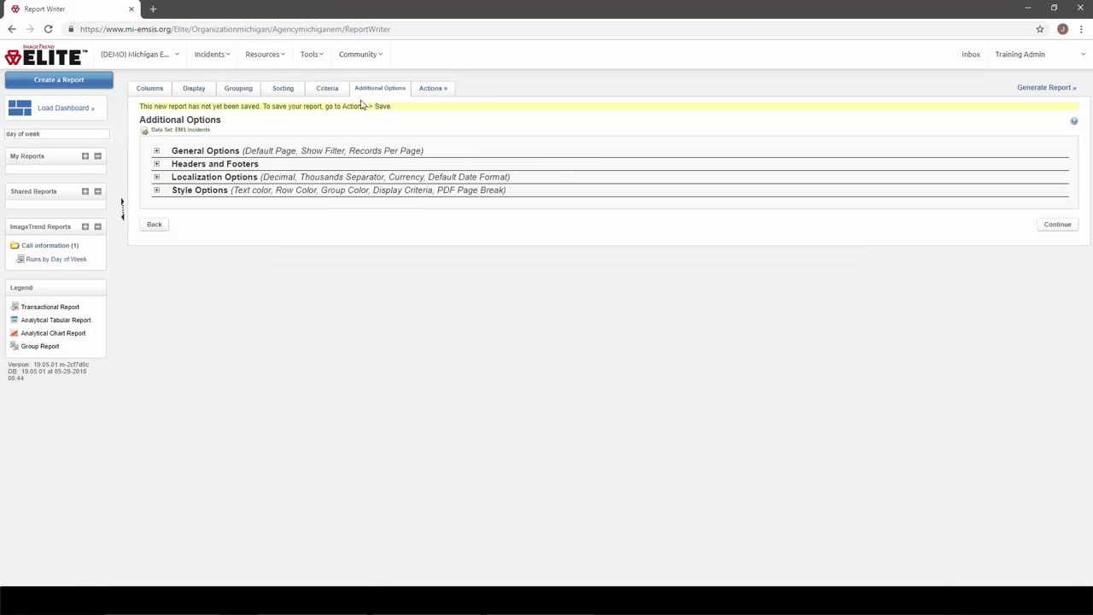
click(331, 94)
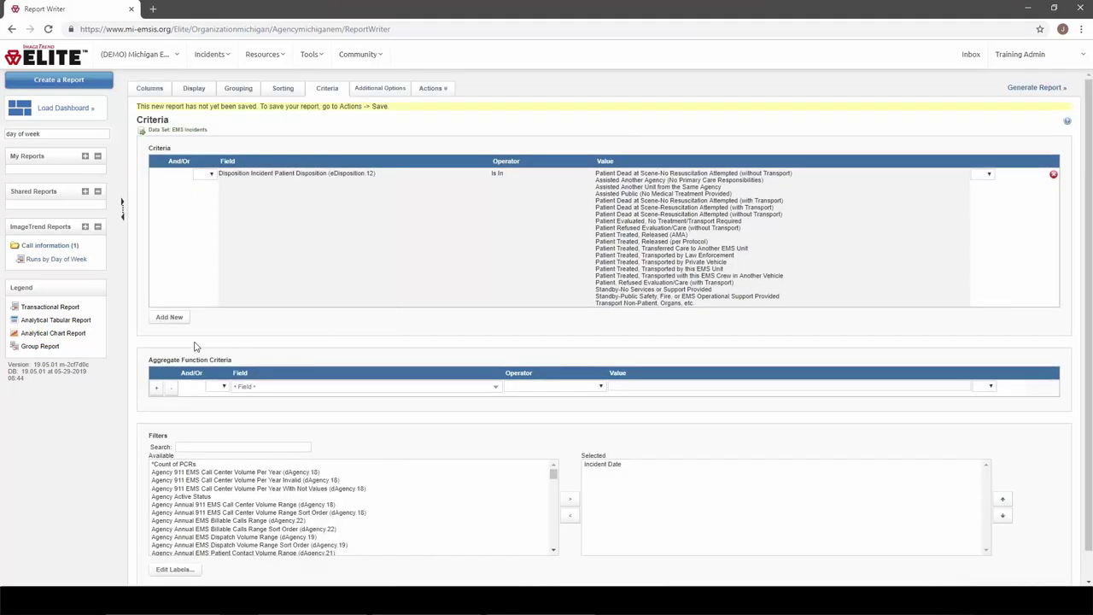
click(169, 317)
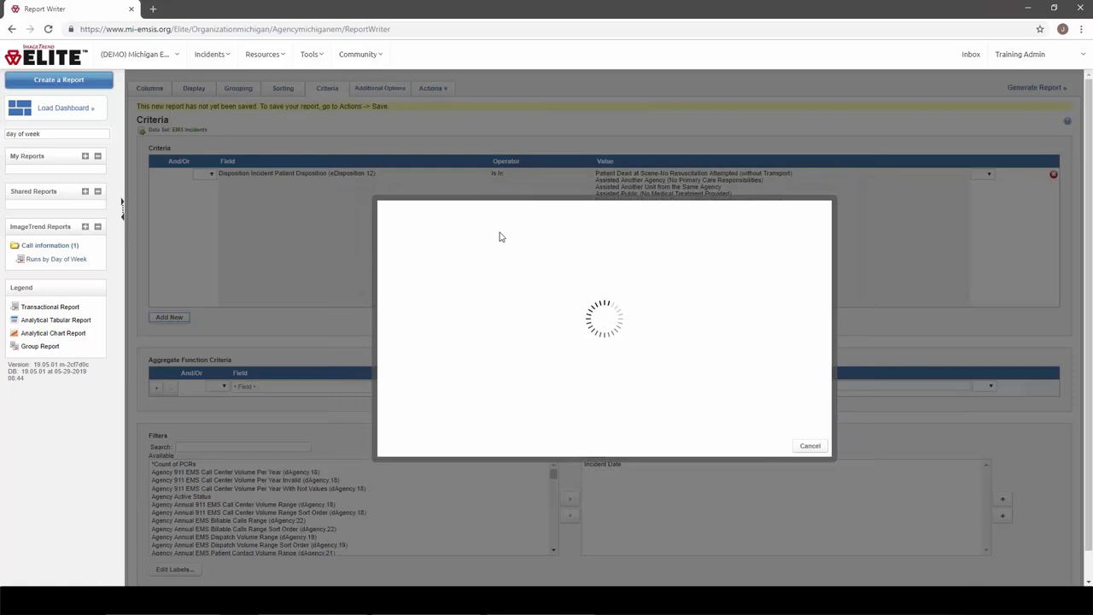
click(502, 227)
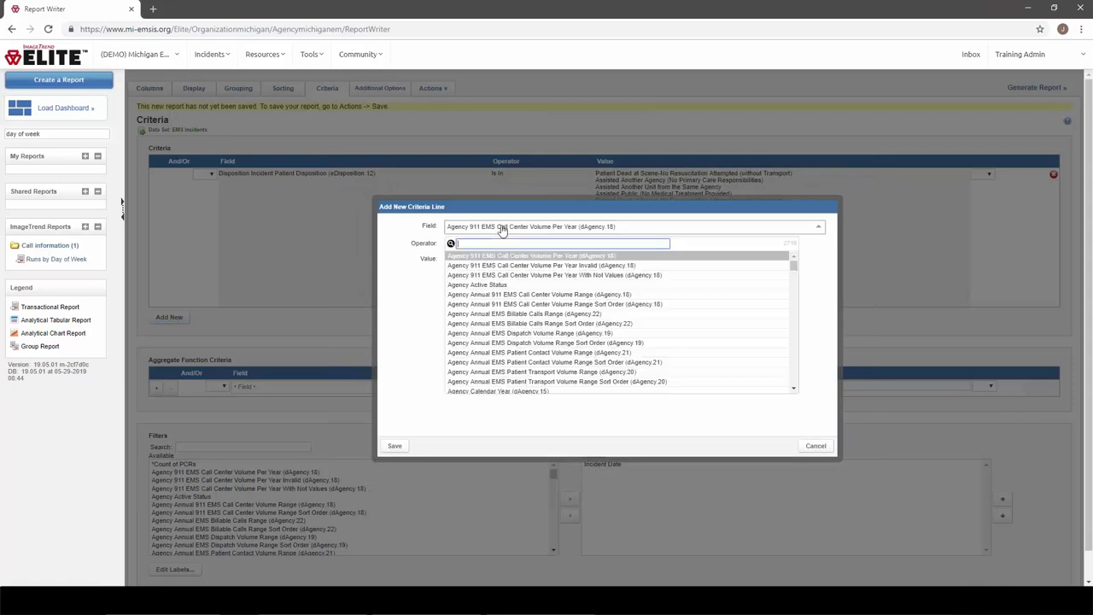
text(agency name)
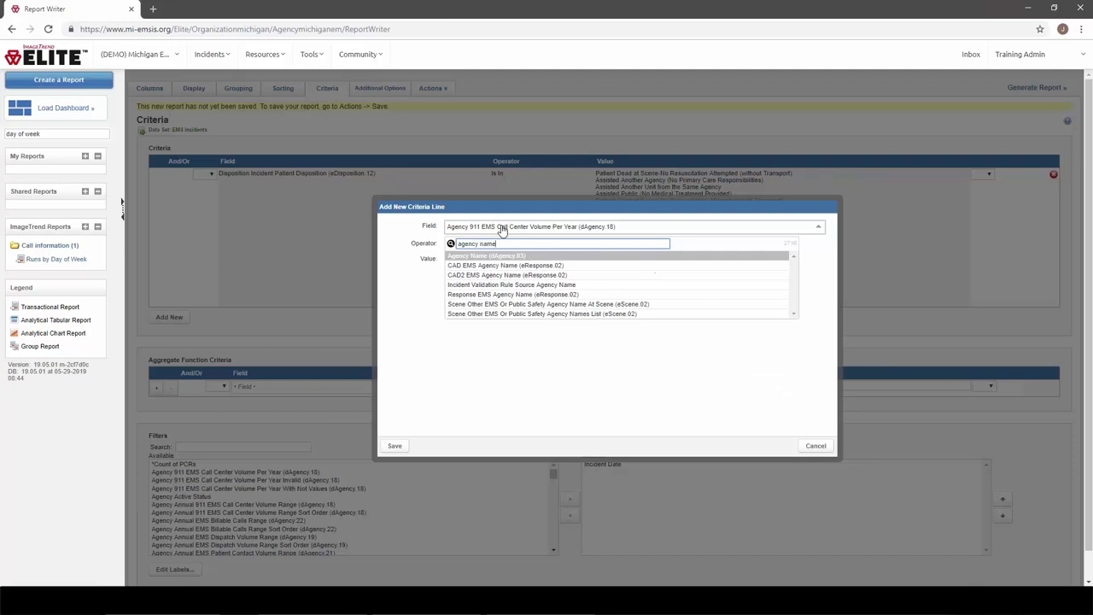
click(491, 257)
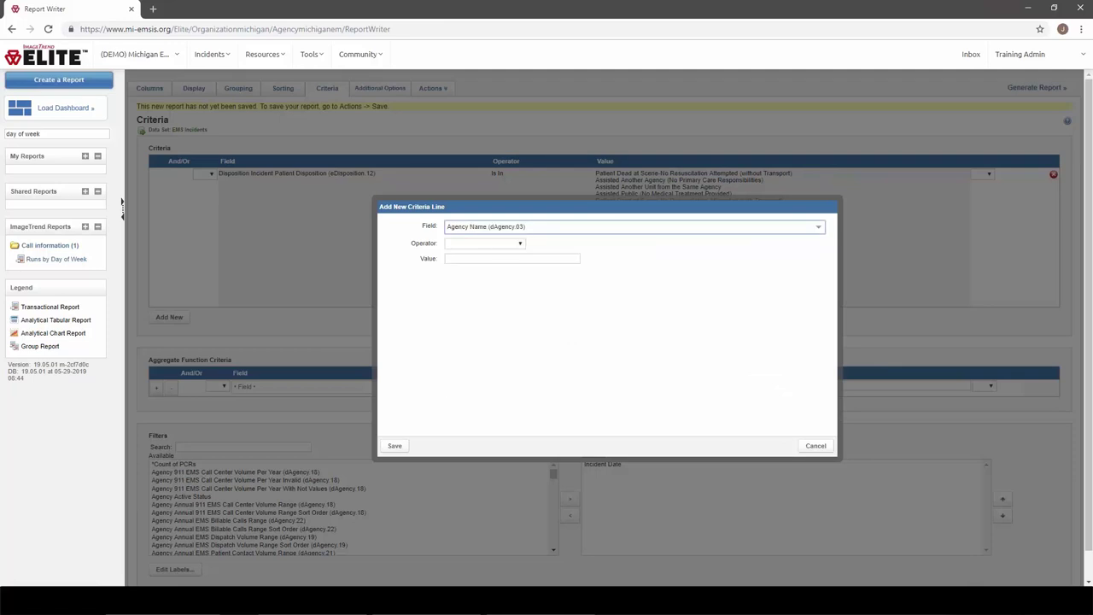
click(488, 245)
click(484, 279)
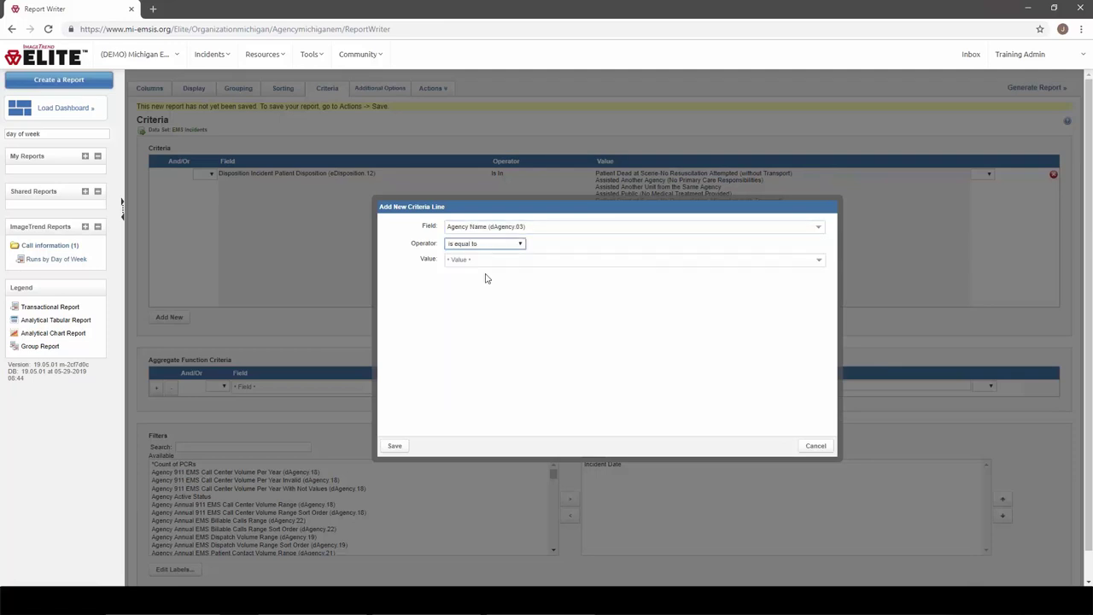
click(487, 261)
click(487, 290)
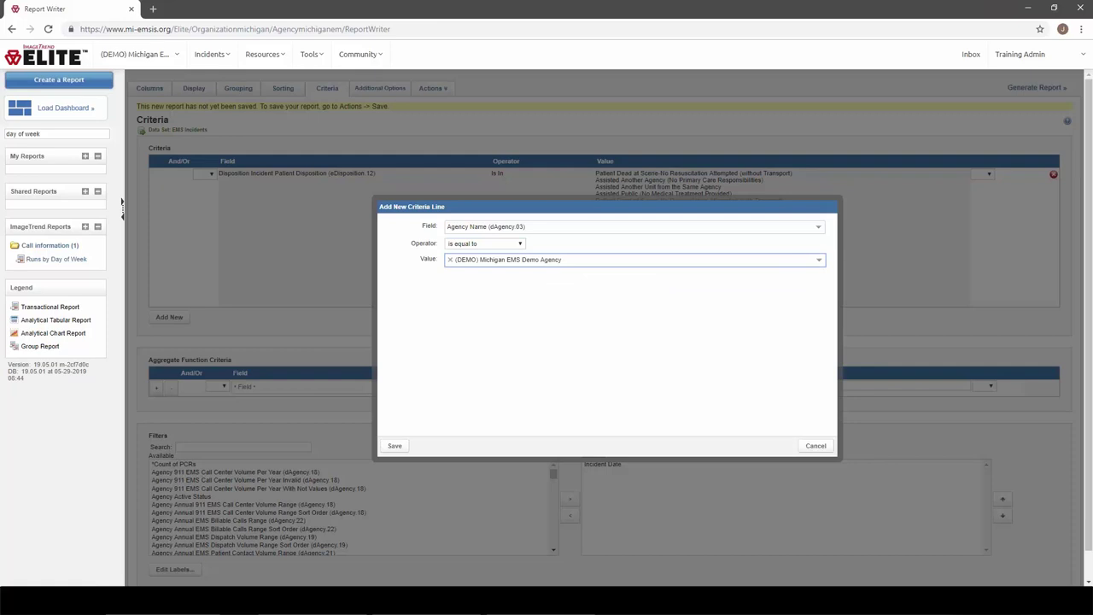
click(395, 447)
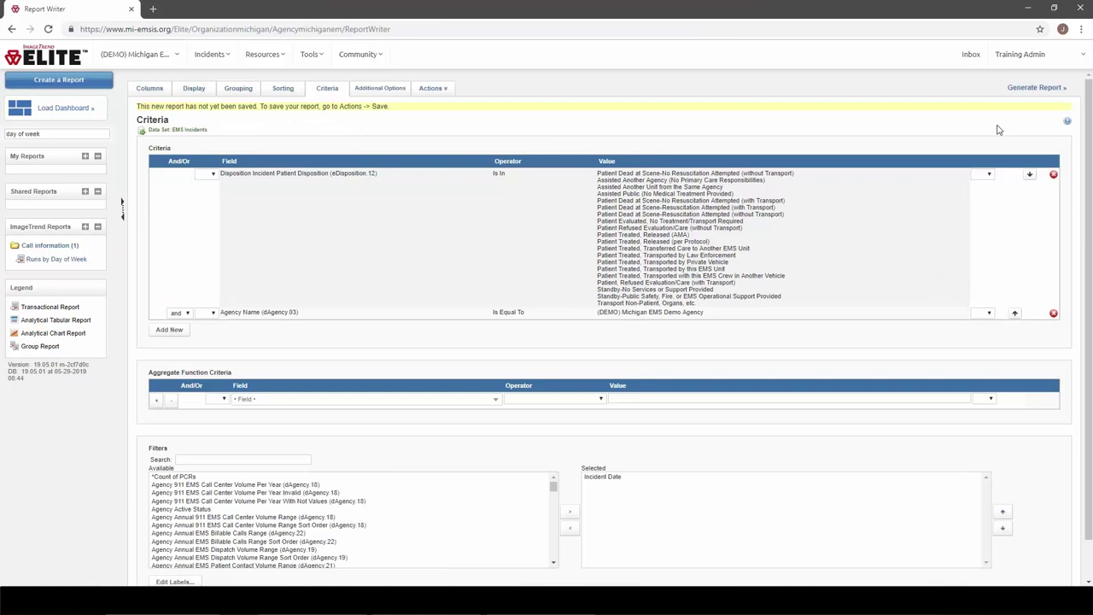
Step: Generate the report with the Incident Date filter equal to Last Year and highlight the Wednesday row label
click(1029, 90)
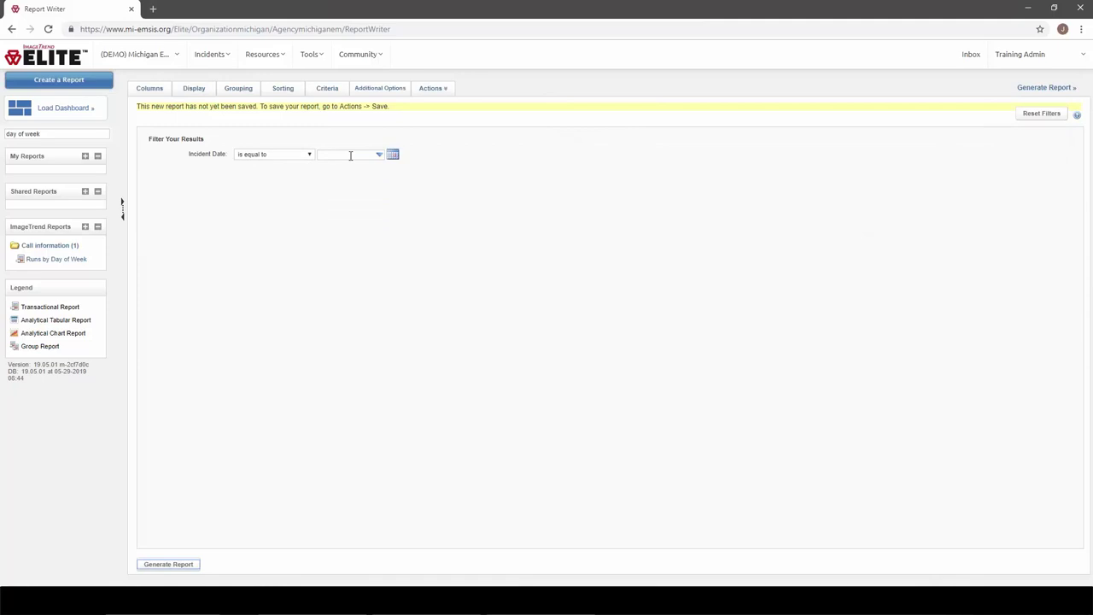
click(319, 156)
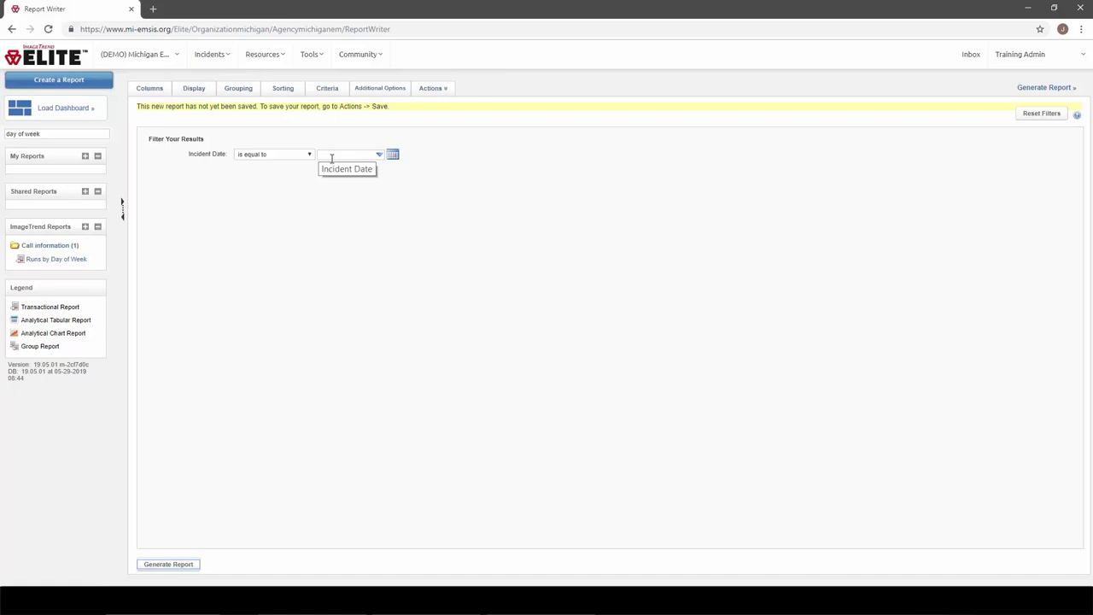
click(379, 154)
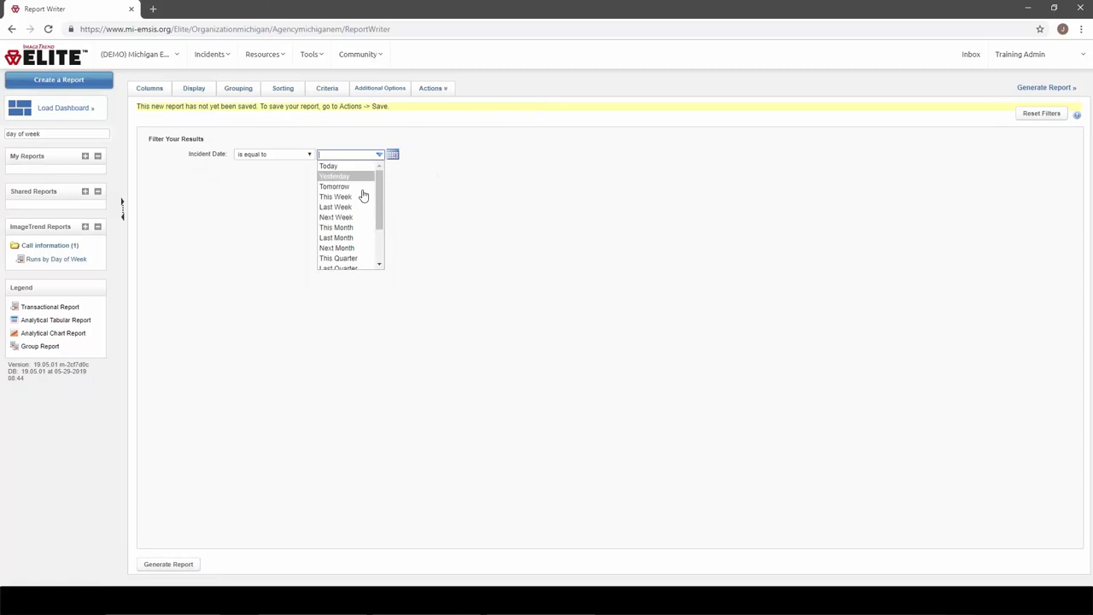
scroll(356, 250, down, 2)
click(357, 248)
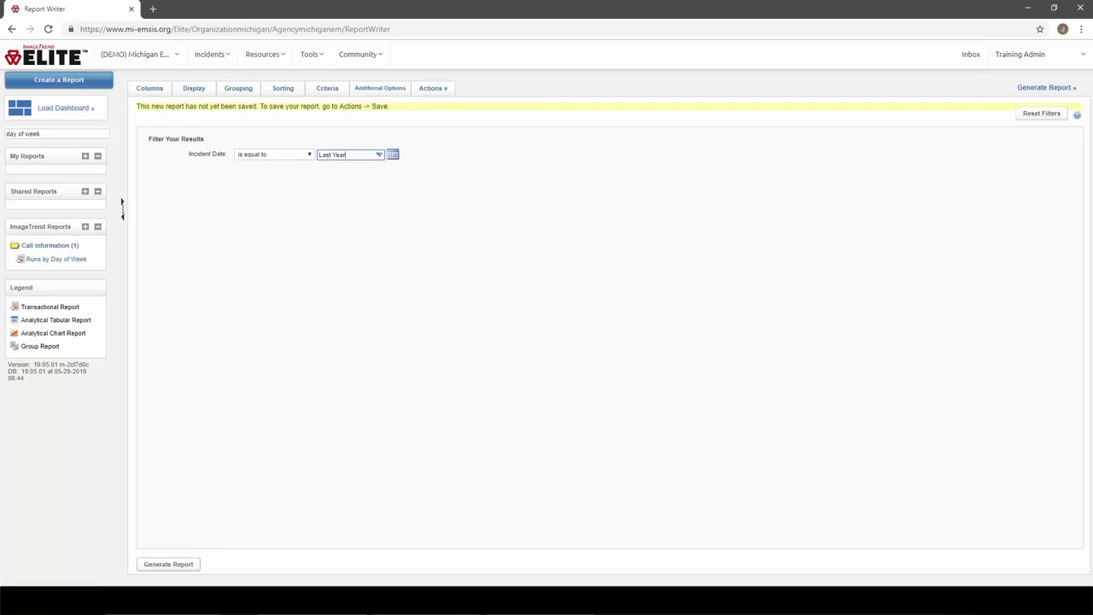
click(167, 565)
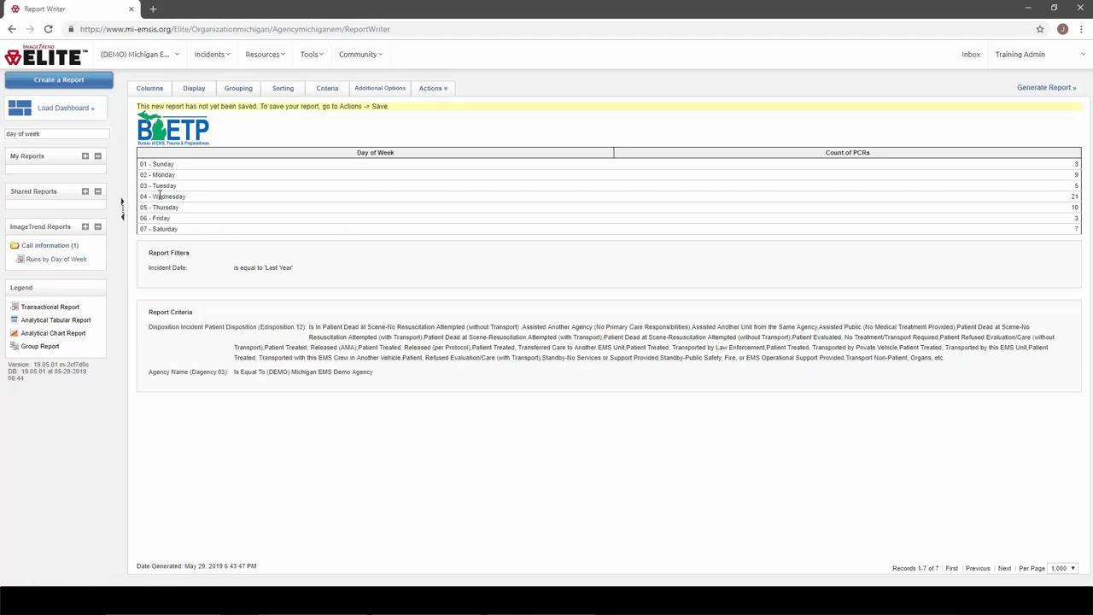
triple_click(152, 197)
Step: Start saving the report, naming it "Day of Week Report" with the description "Runs by day of week, excluding canceled calls."
click(433, 91)
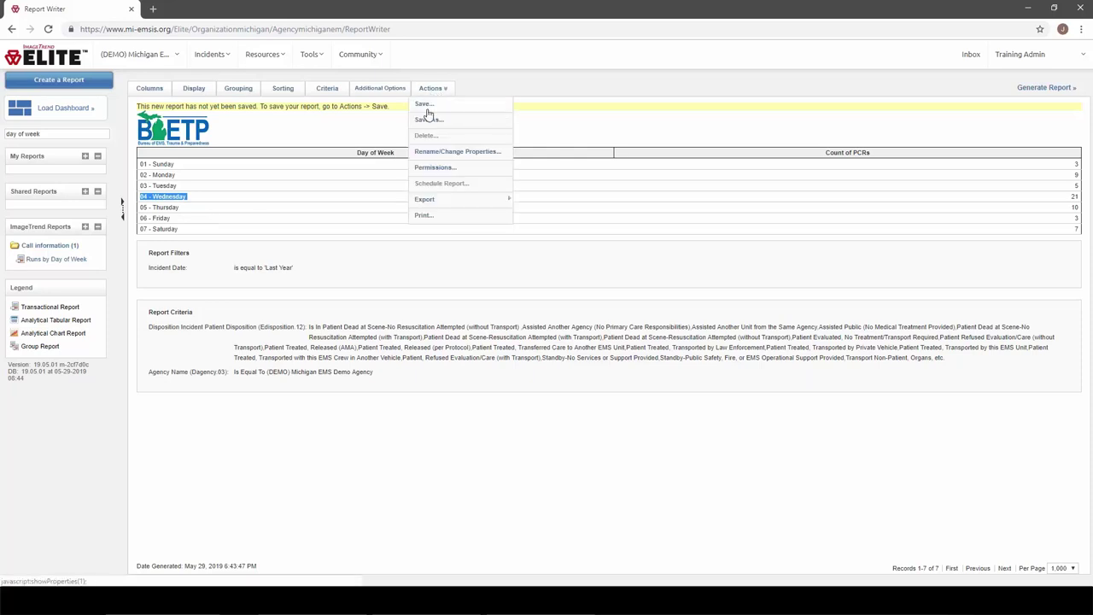
click(426, 105)
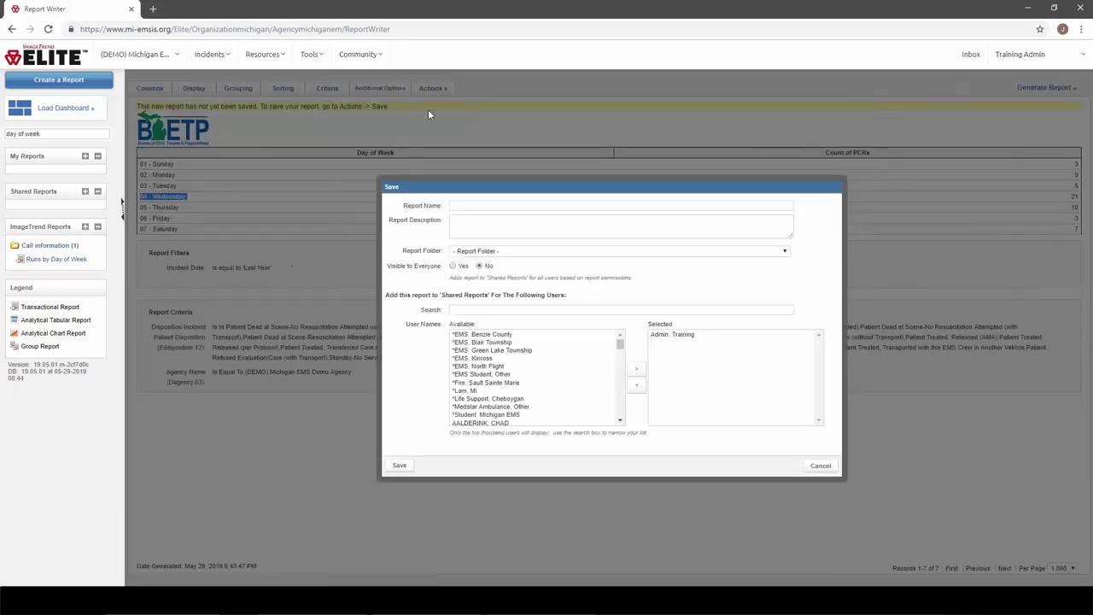
click(475, 206)
text(Day of Week)
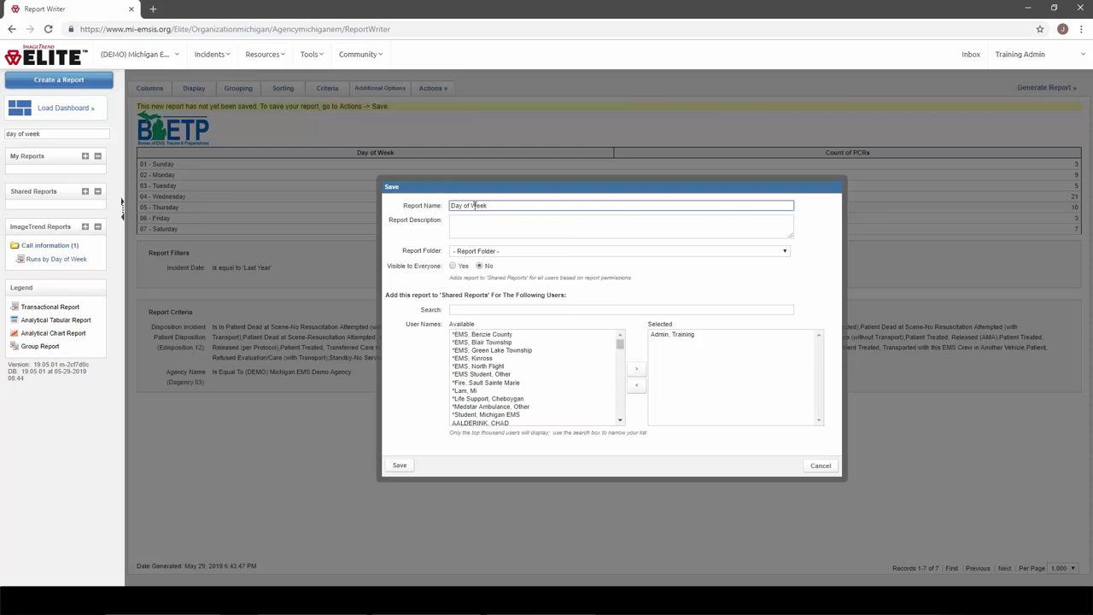
text( Report)
key(Tab)
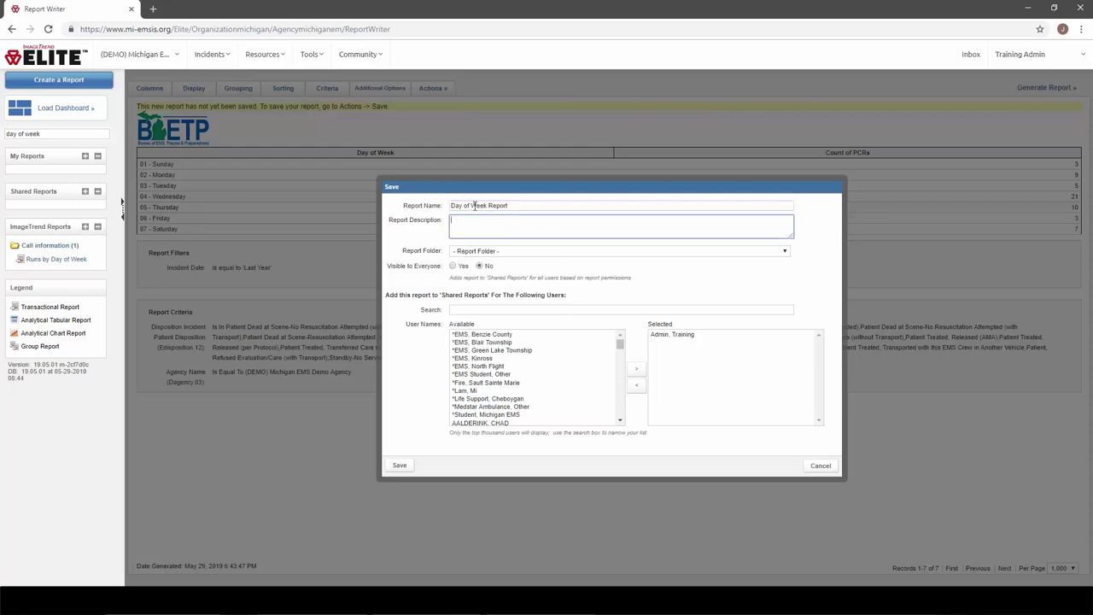
text(Runs by day of week, excluding canceled calls)
Step: Assign the report to the Call information folder and complete the save
click(559, 251)
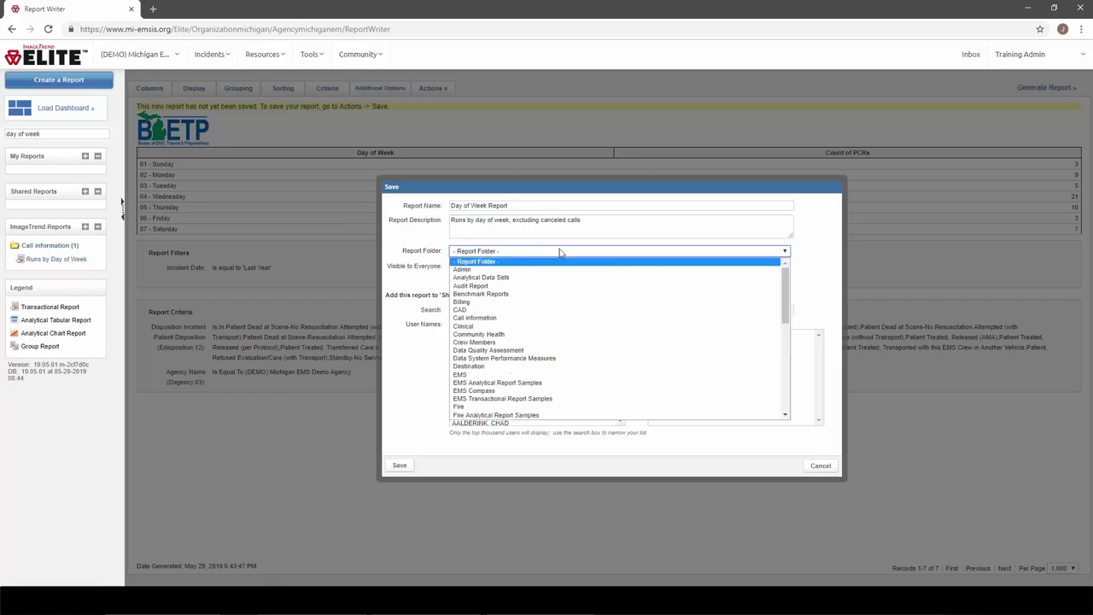
click(525, 319)
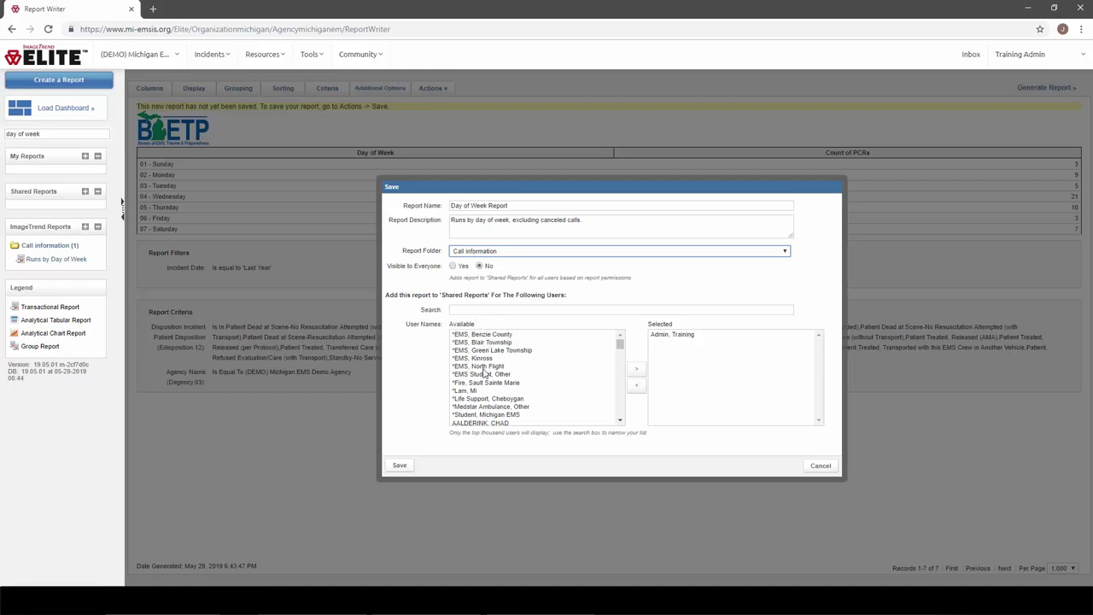
click(400, 468)
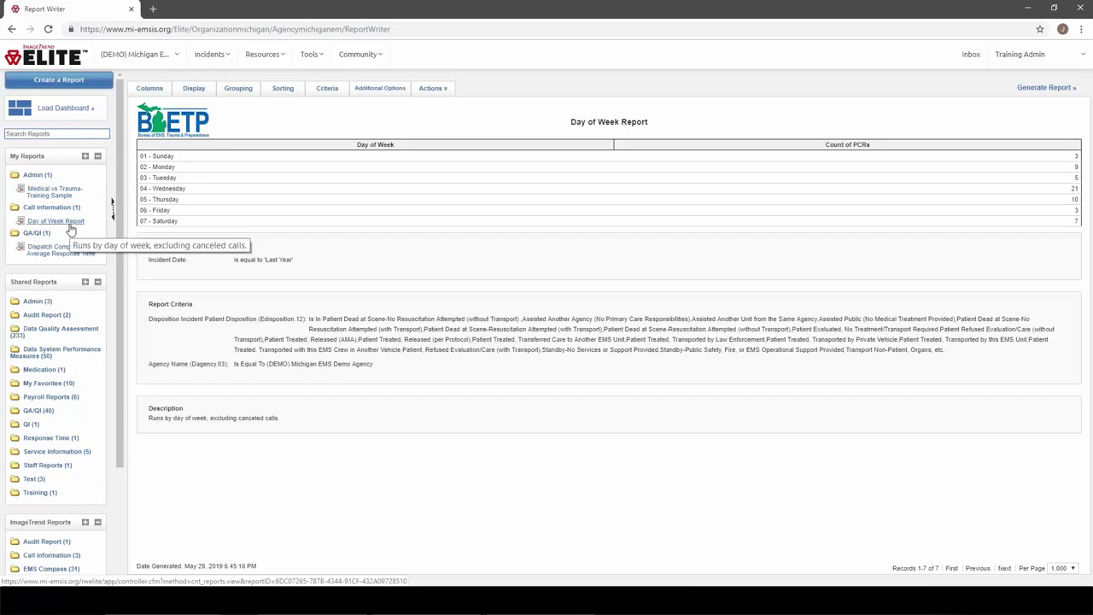
Step: Start creating another report
click(65, 83)
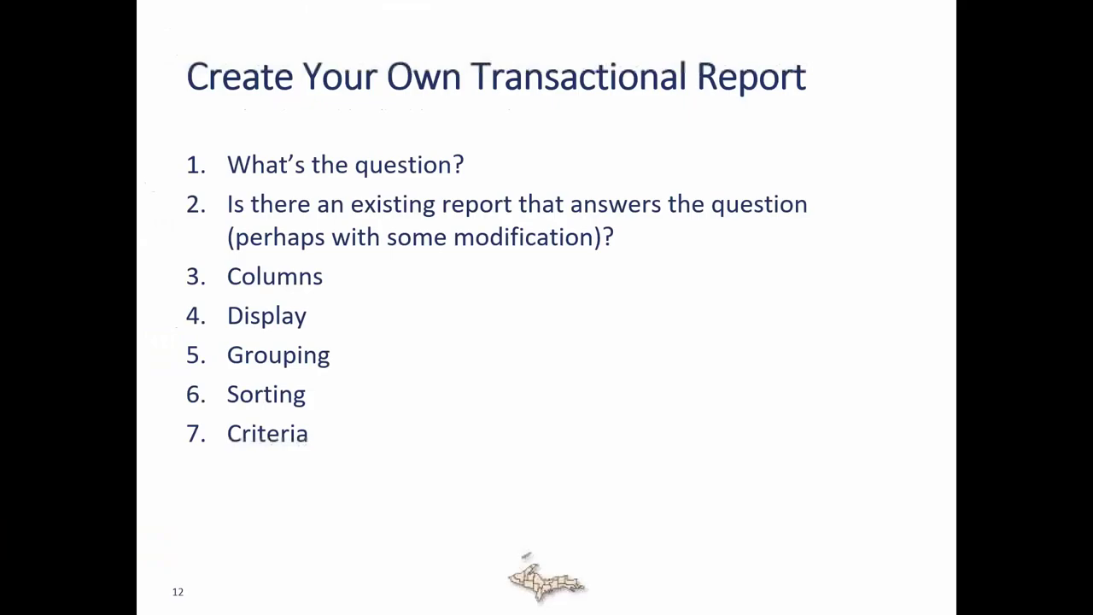
click(487, 538)
key(Right)
key(Right)
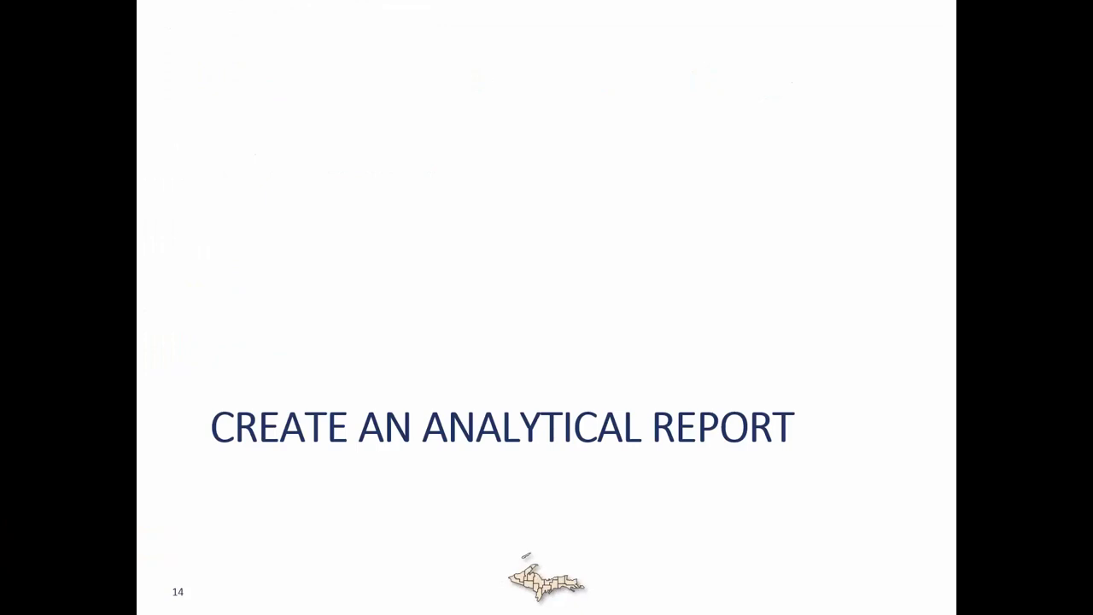
key(Right)
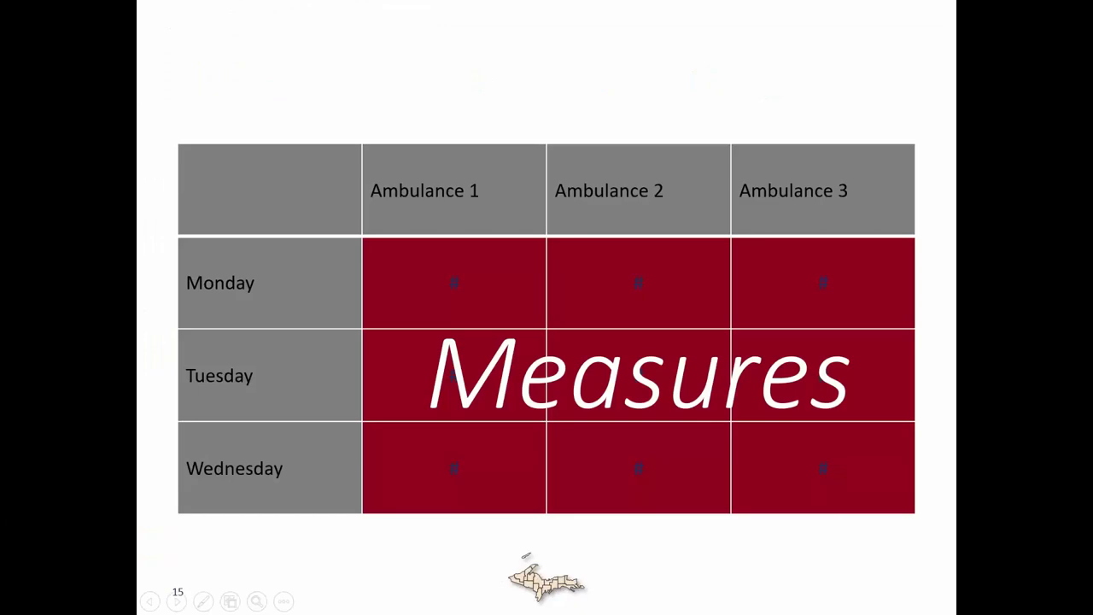
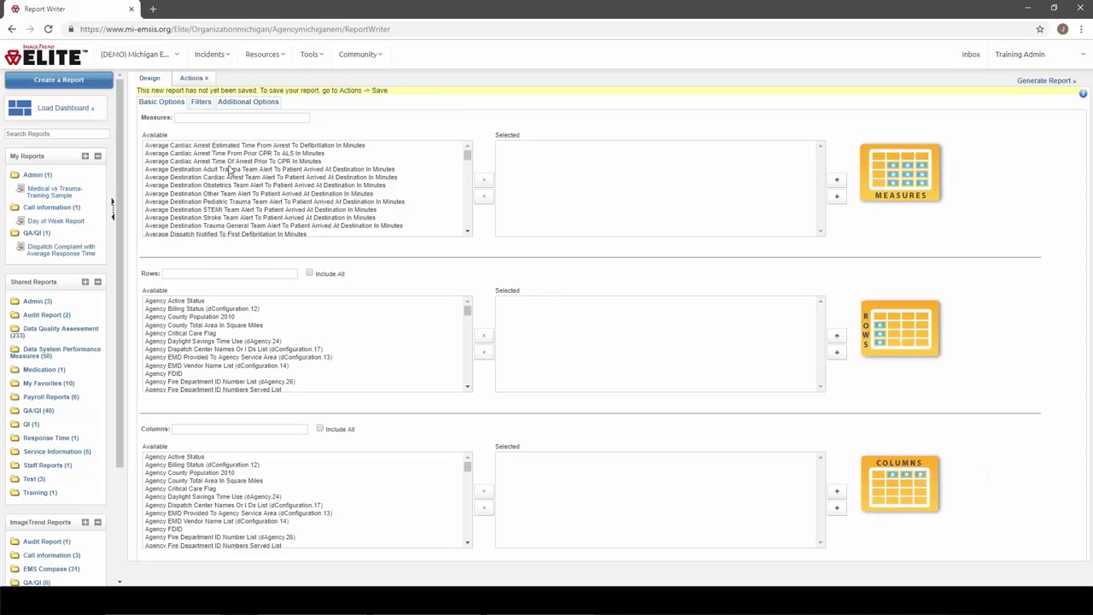
Step: Search the available measures for "count" and add Count of Incidents as the report measure
click(263, 119)
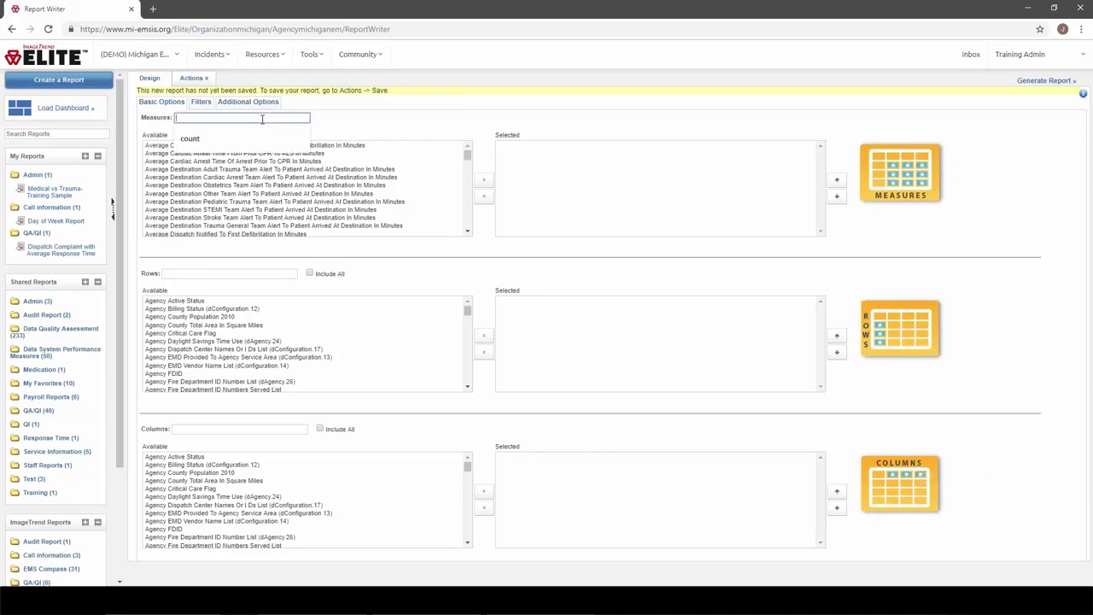
key(Down)
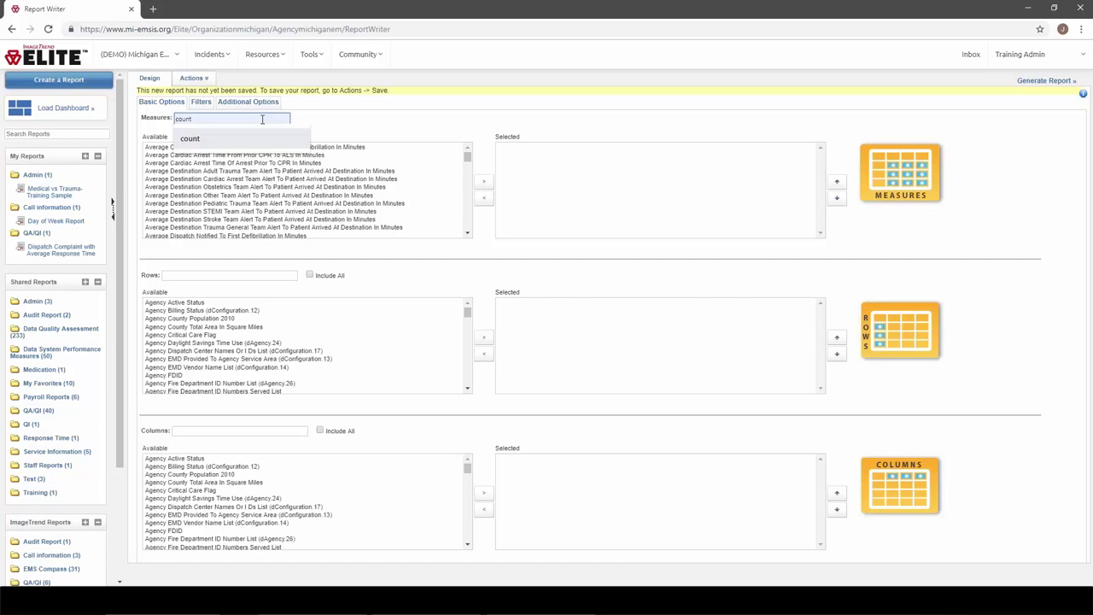
key(Return)
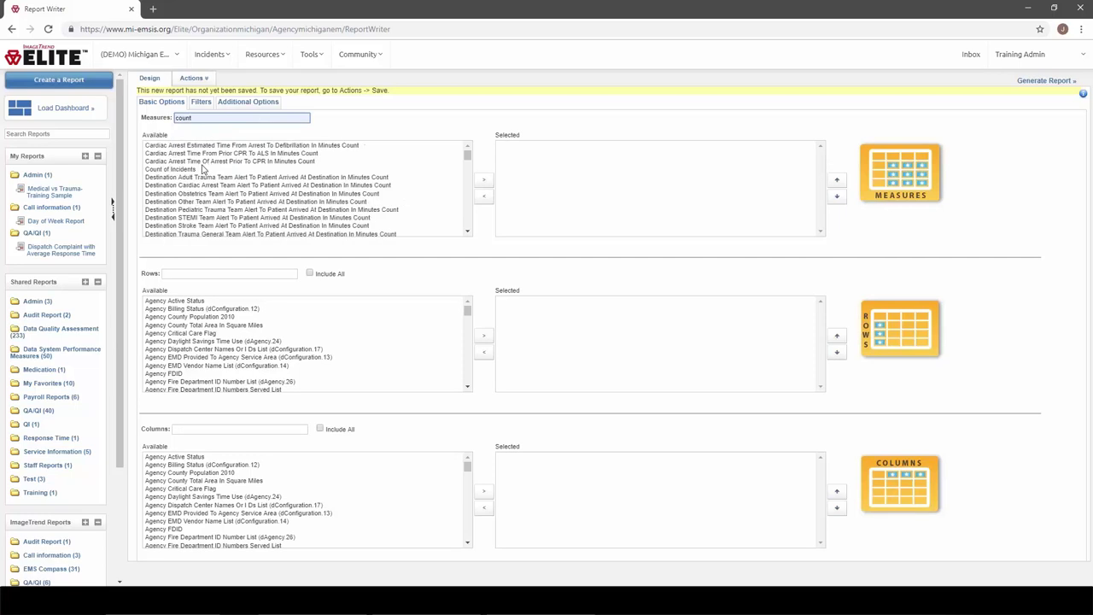
click(179, 170)
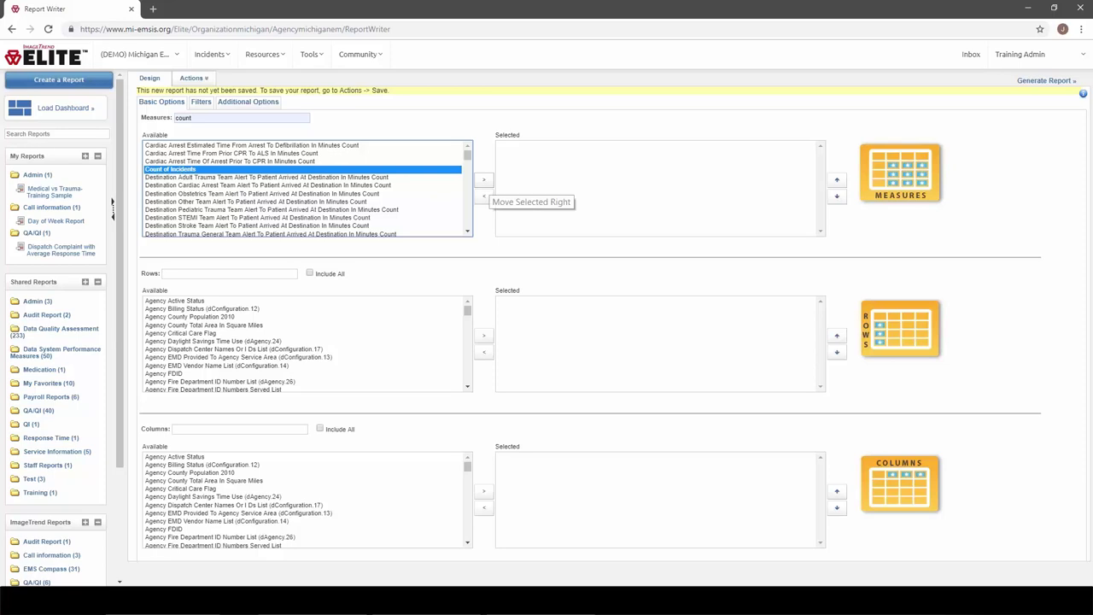
click(483, 180)
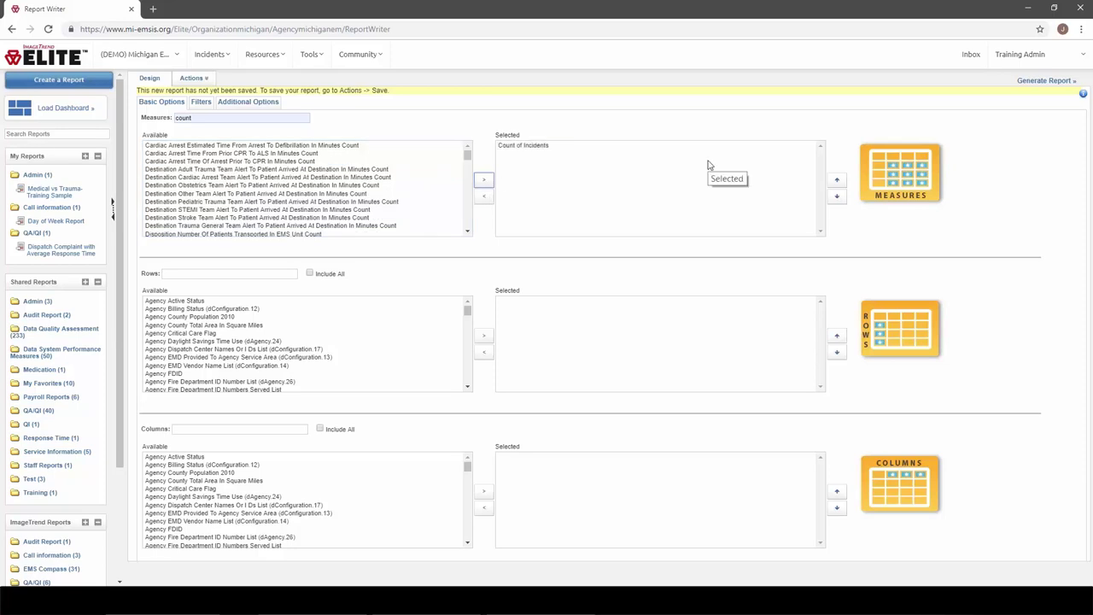
Step: Search the available row fields for "day of" and add Incident Day Of Week Number And Name as the rows
click(270, 274)
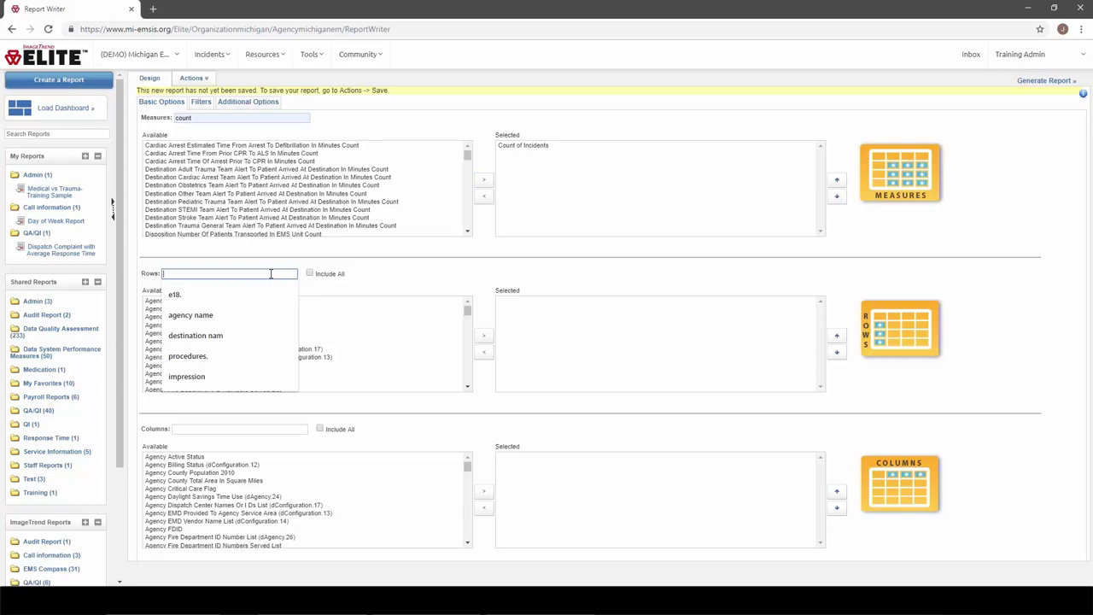
text(day of)
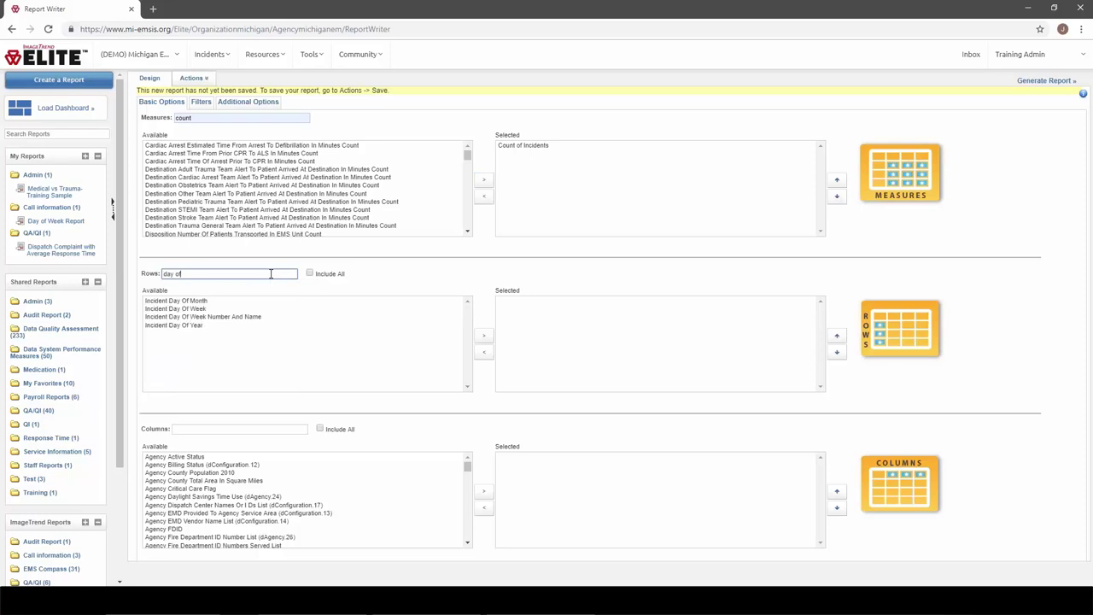
click(182, 316)
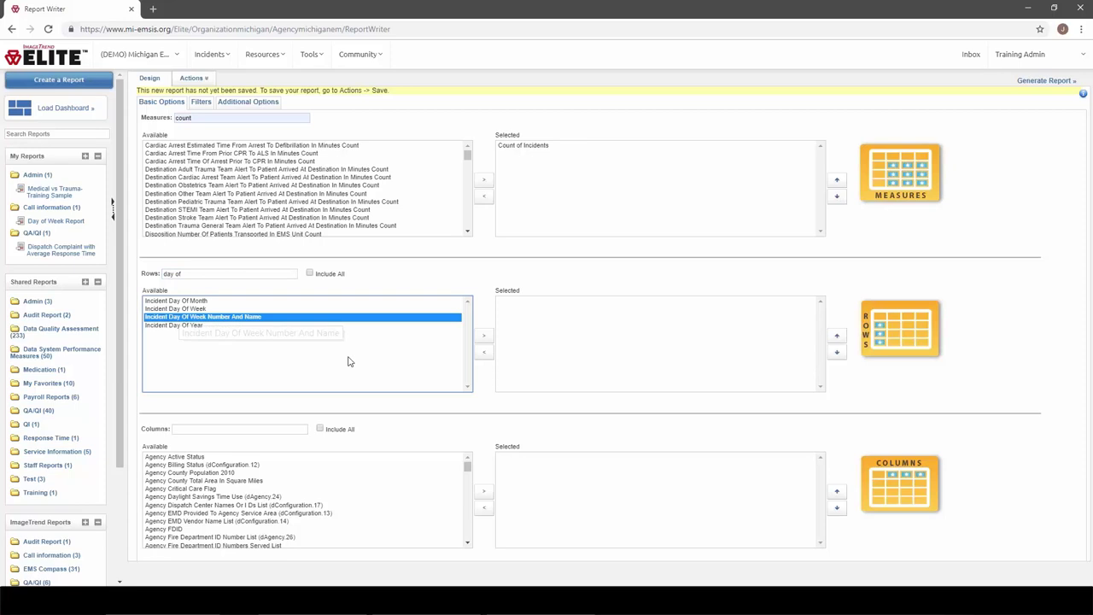
click(484, 336)
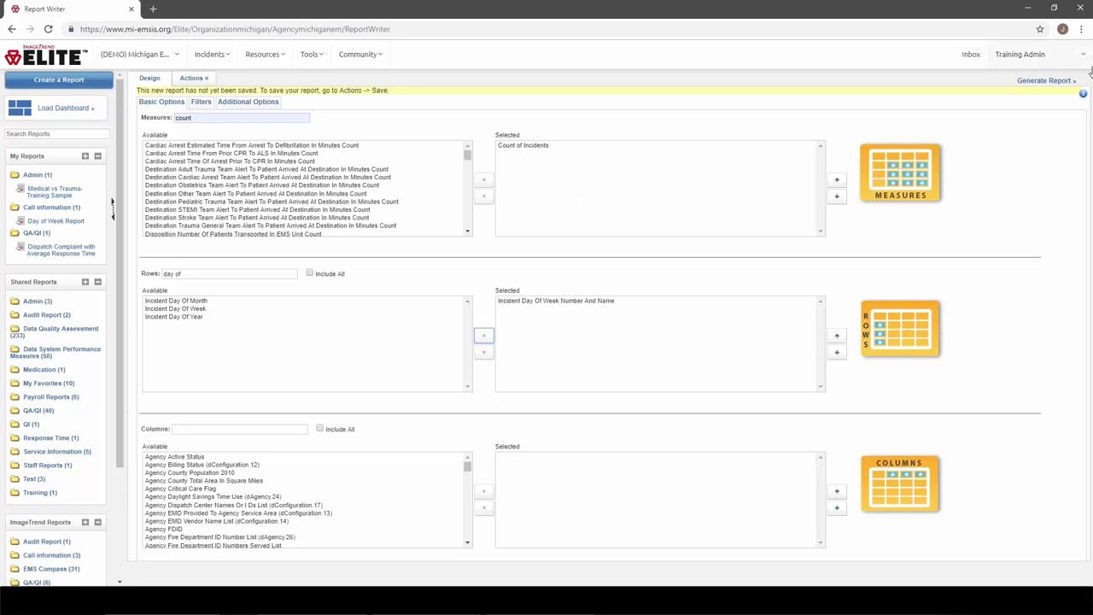
Step: Generate the analytical report of incident counts by day of week and highlight the Wednesday row label
click(1051, 81)
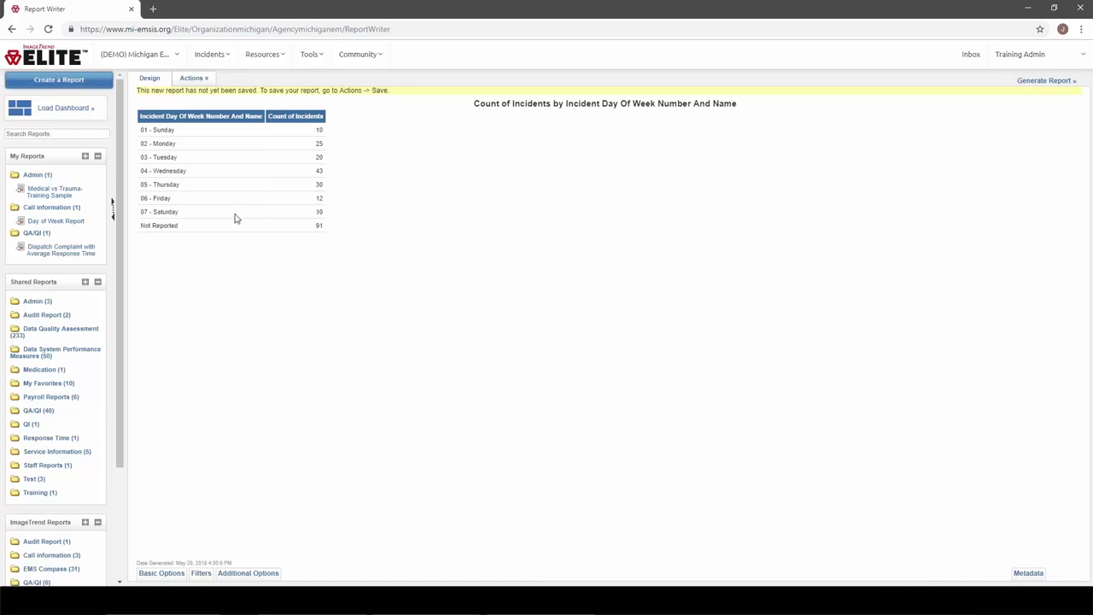
double_click(174, 171)
click(174, 171)
Step: Return to the report's basic design, search columns for "patient age range" and add Patient Age Range In Years (ePatient.15) as the columns
click(162, 574)
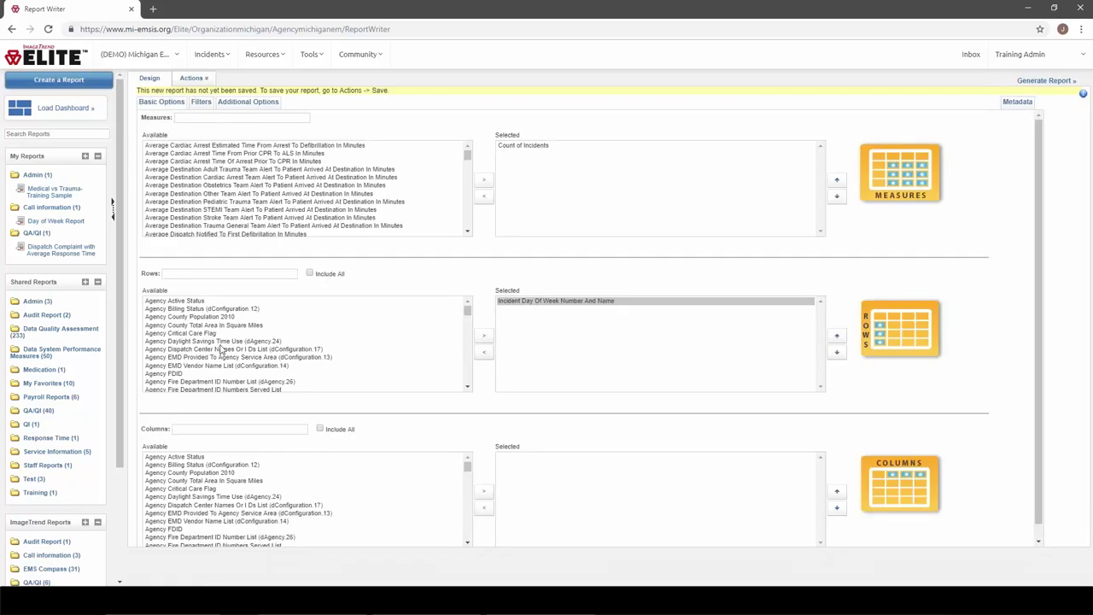
click(230, 428)
text(patie)
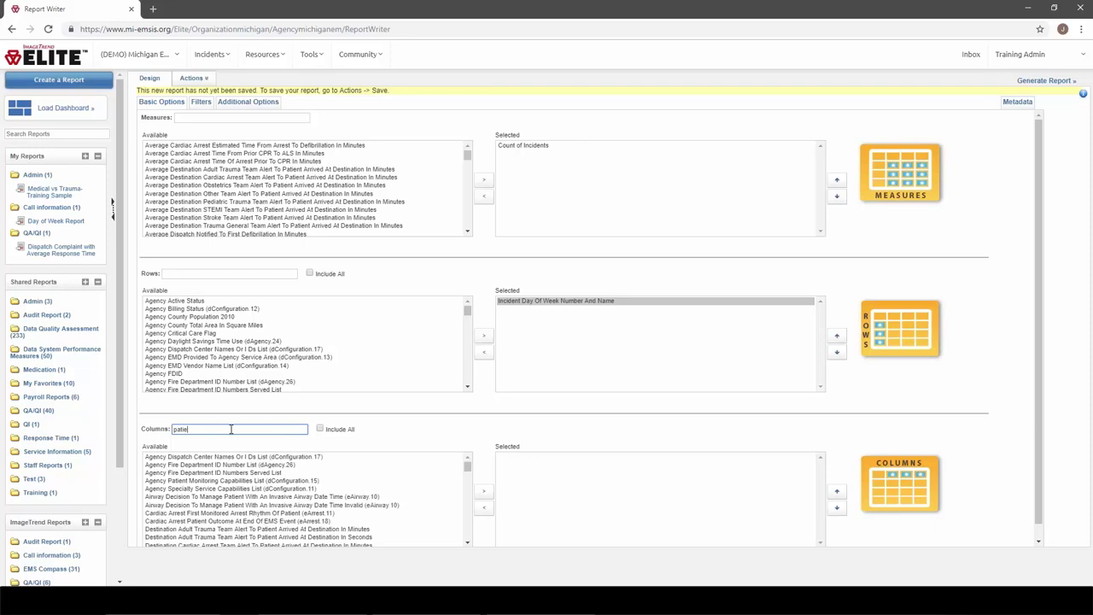
text(nt age range)
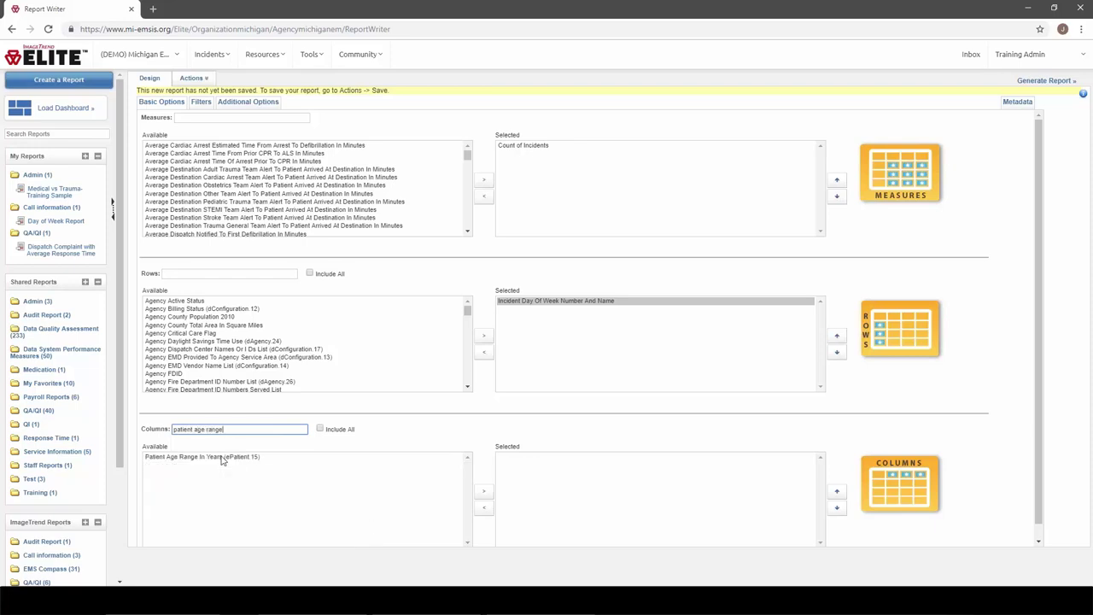
click(221, 457)
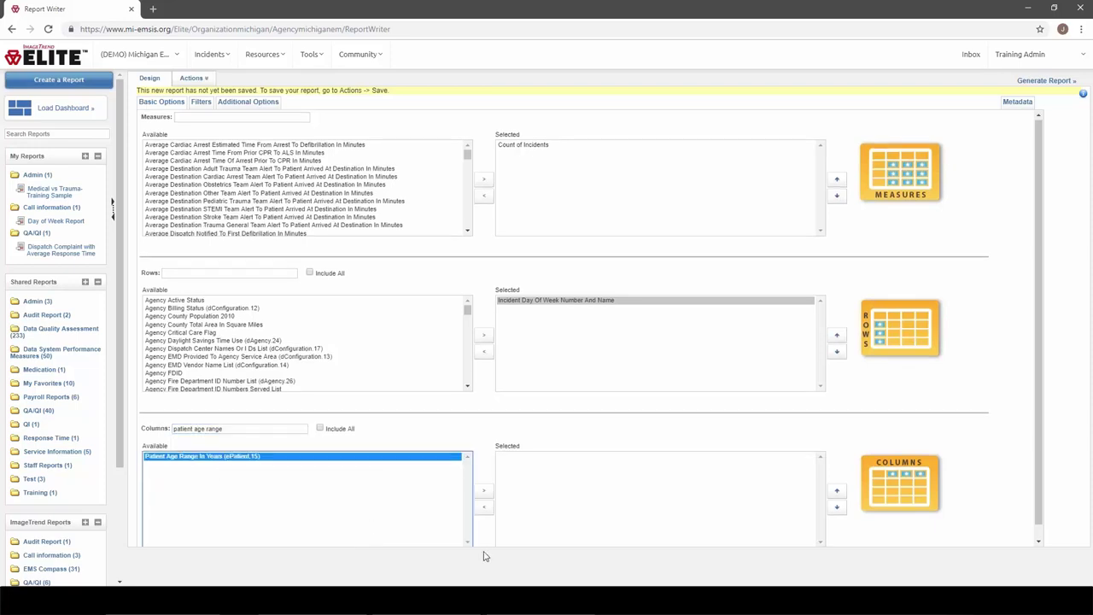
click(484, 490)
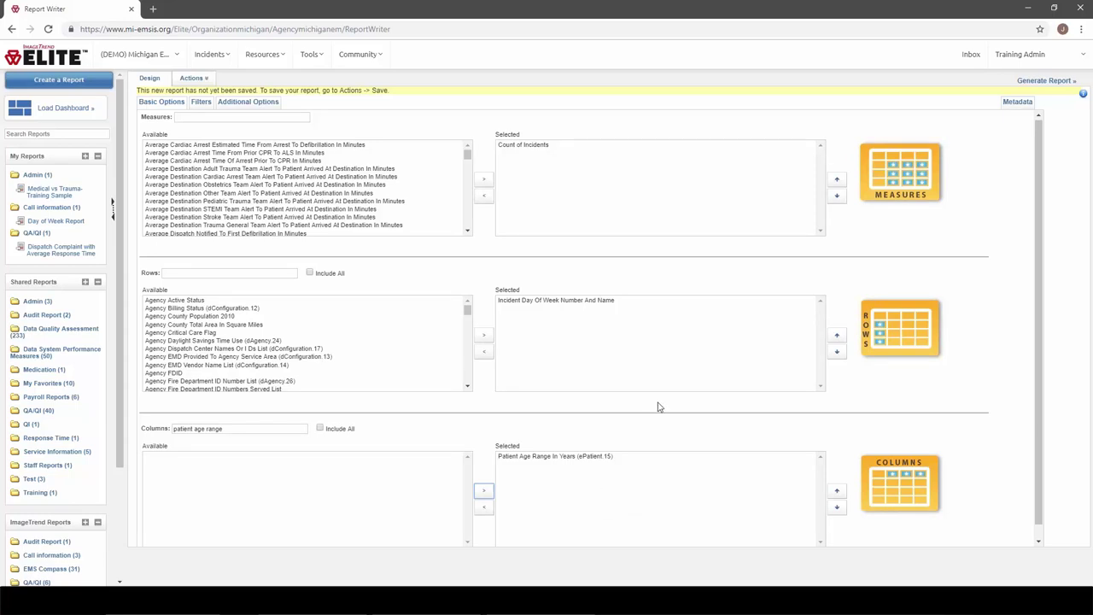
Step: Generate the report by day of week and patient age range, highlighting Wednesday's 40 - 49 count and Thursday's < 1 count
click(1047, 80)
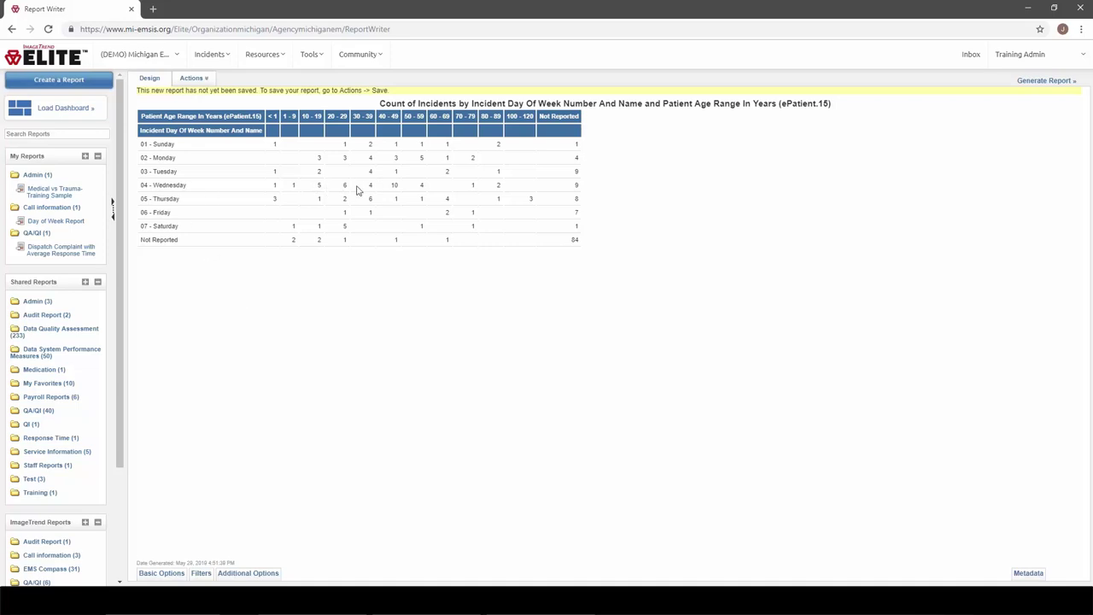
double_click(394, 185)
double_click(275, 198)
Step: Leave the analytical report without saving and return to the choice of report types to create
click(191, 77)
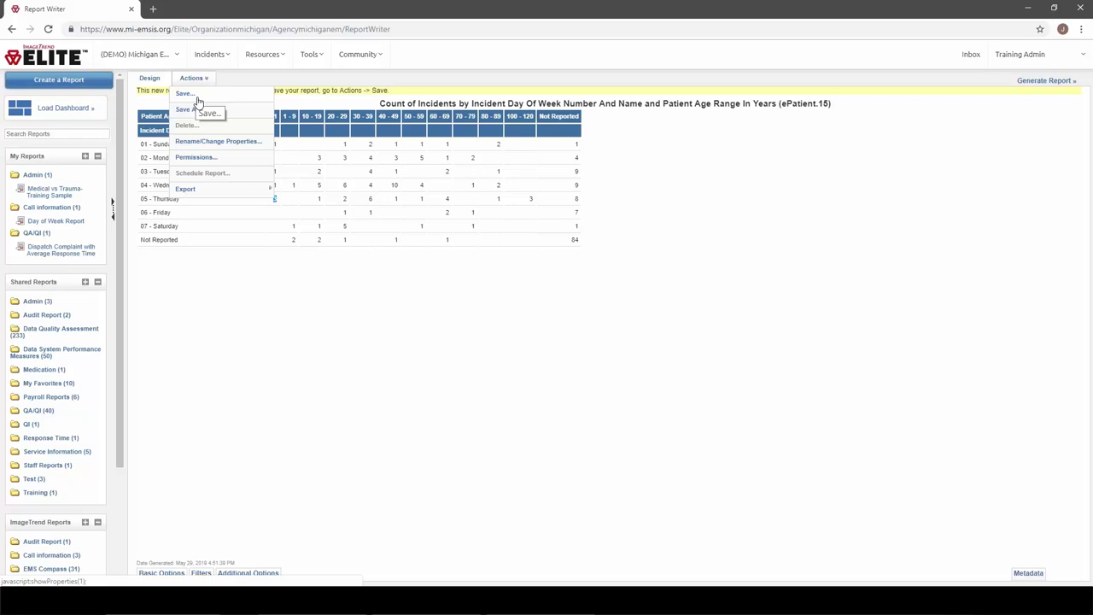
click(61, 85)
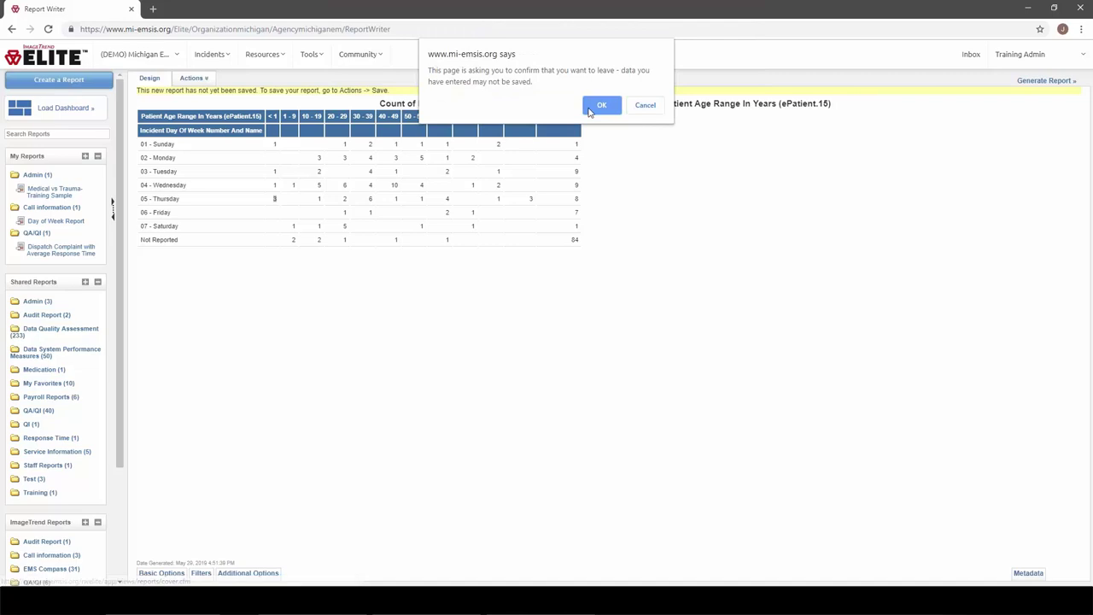
click(600, 106)
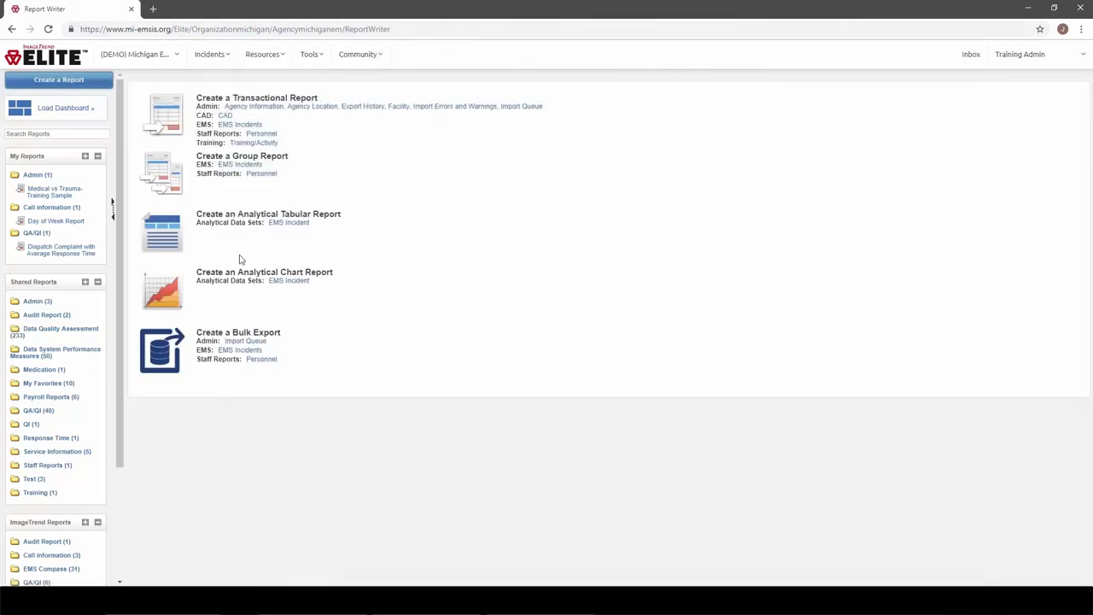
Step: Start an analytical chart report on the EMS Incident data set and set its chart type to Column
click(289, 281)
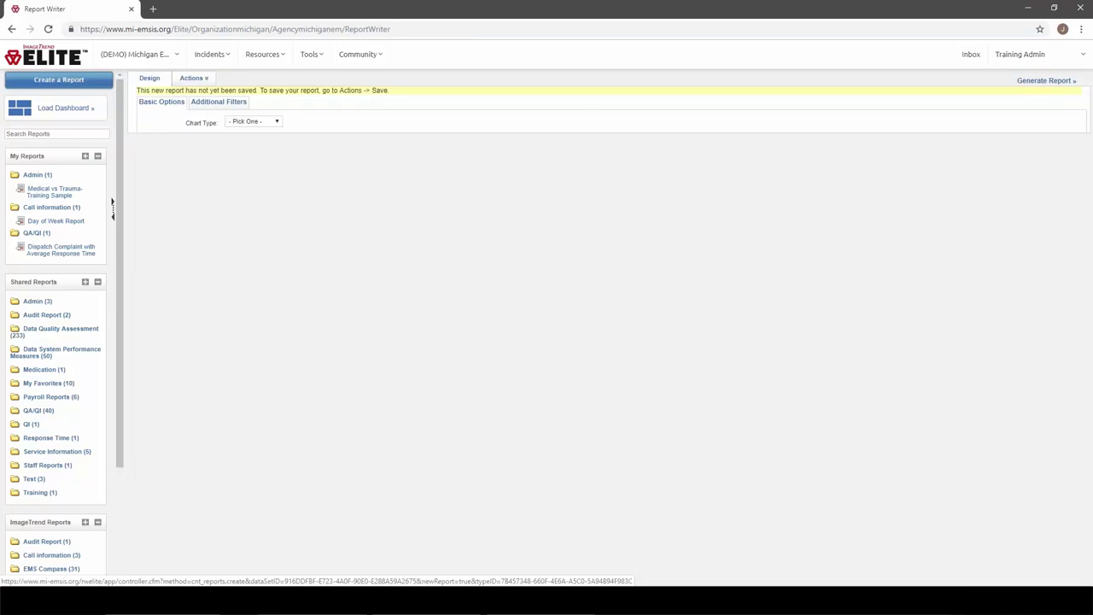
click(276, 124)
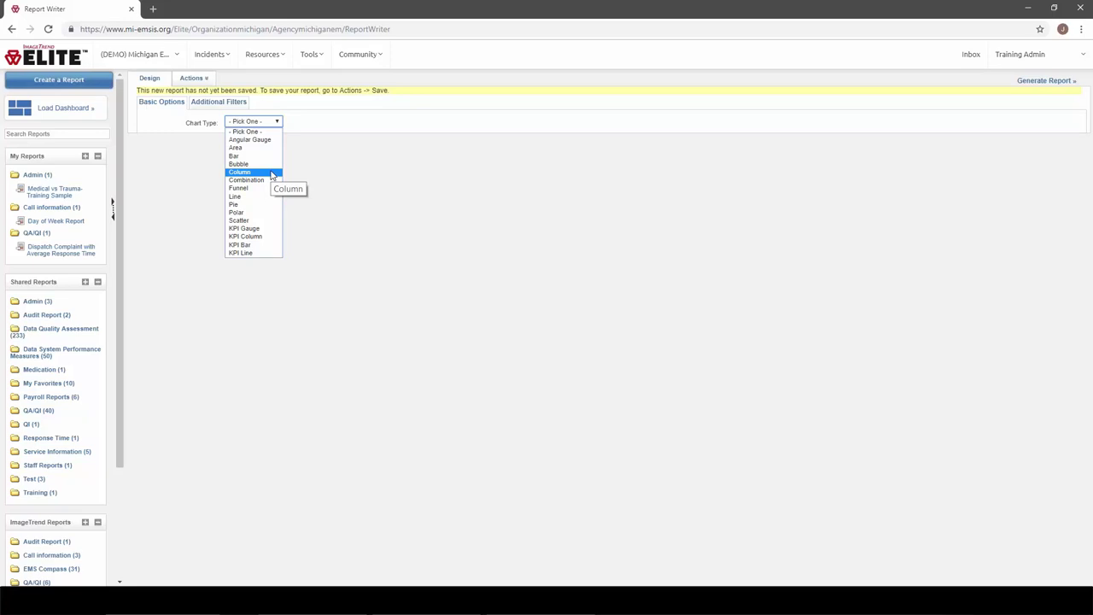
click(240, 172)
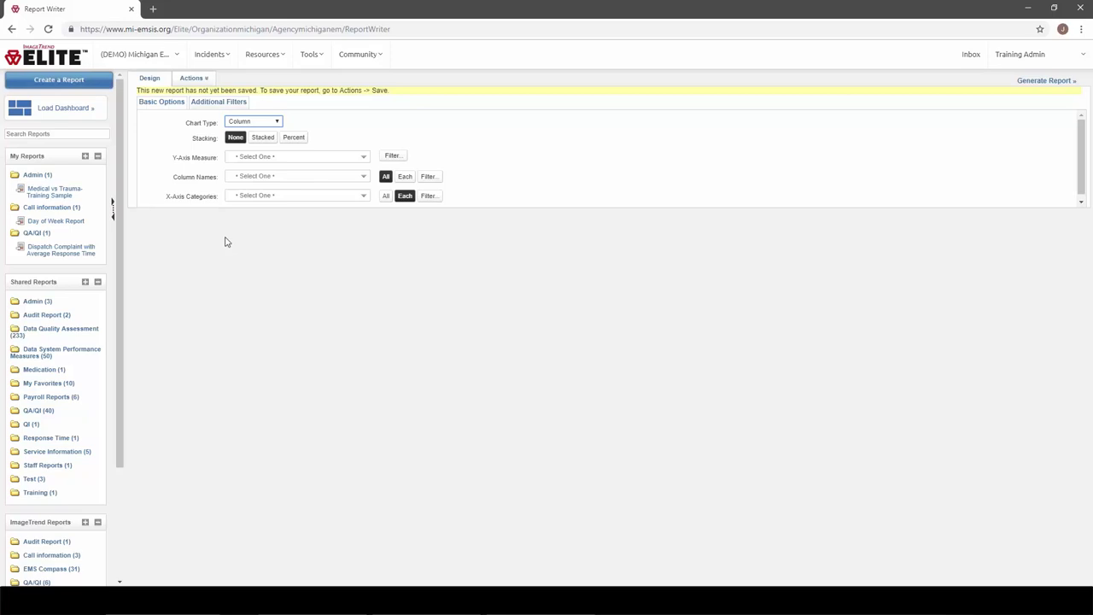
Step: Search the Y-axis measures for "count" and choose Count of Incidents
click(316, 161)
text(count)
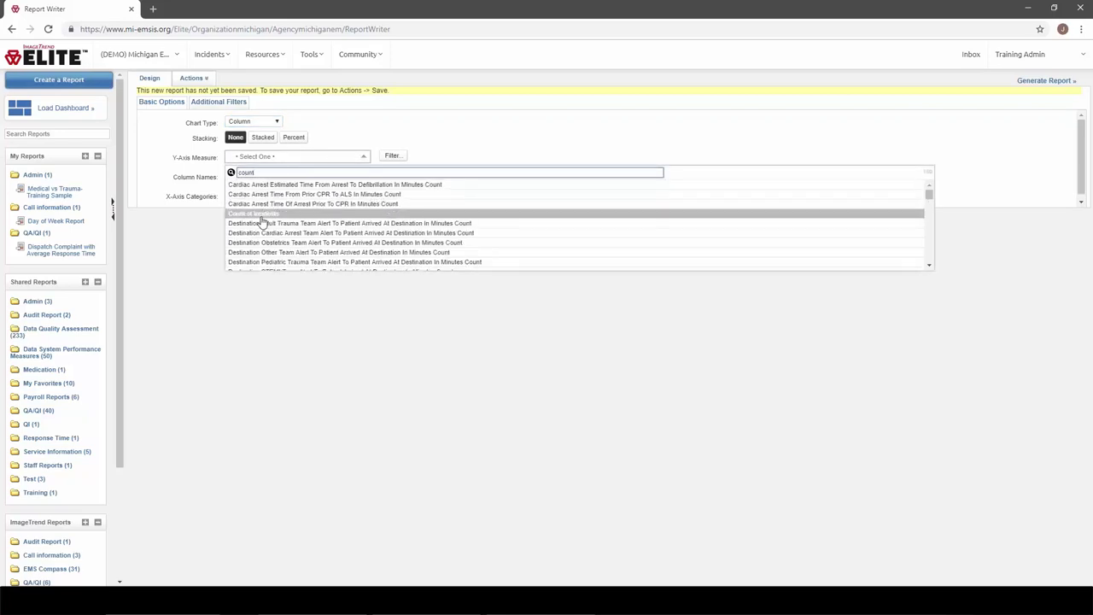
click(267, 214)
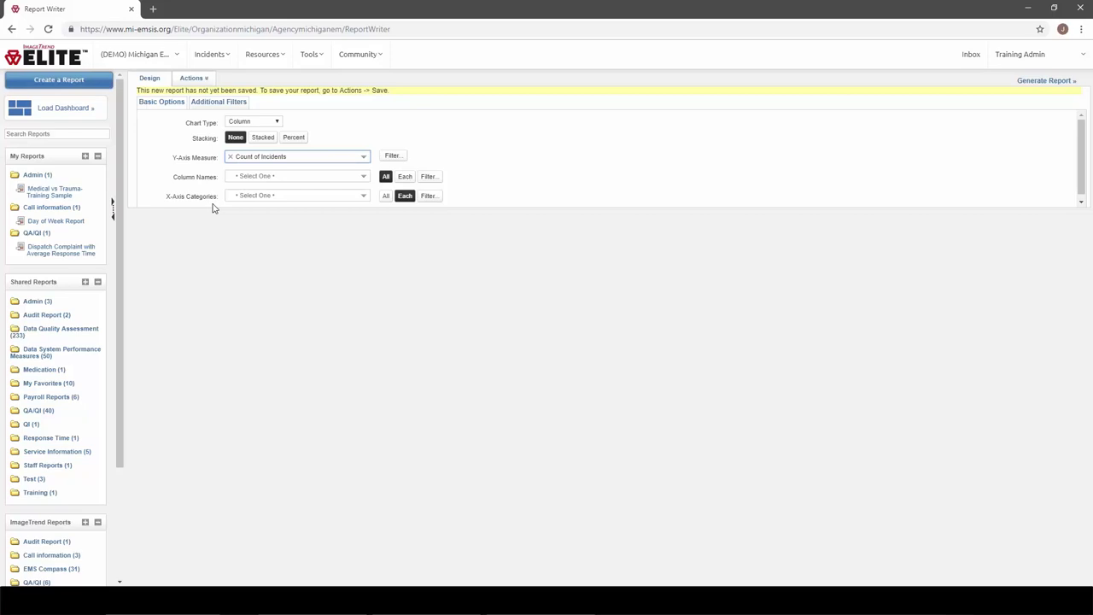
Step: Search the X-axis categories for "day of week", choose Incident Day Of Week Number And Name, and try to generate the chart
click(291, 198)
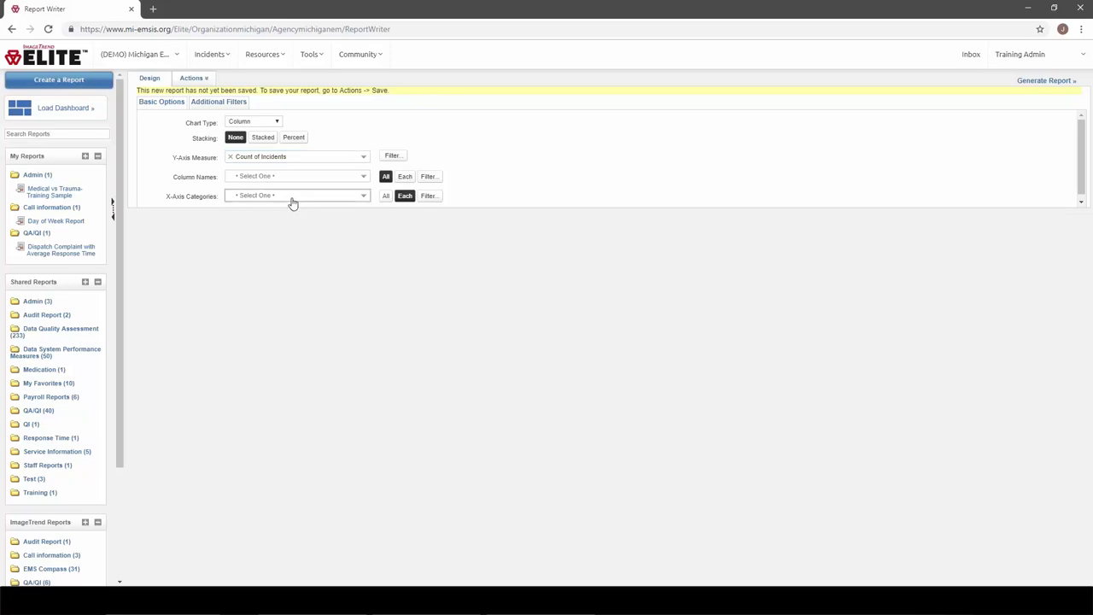
click(291, 197)
text(da)
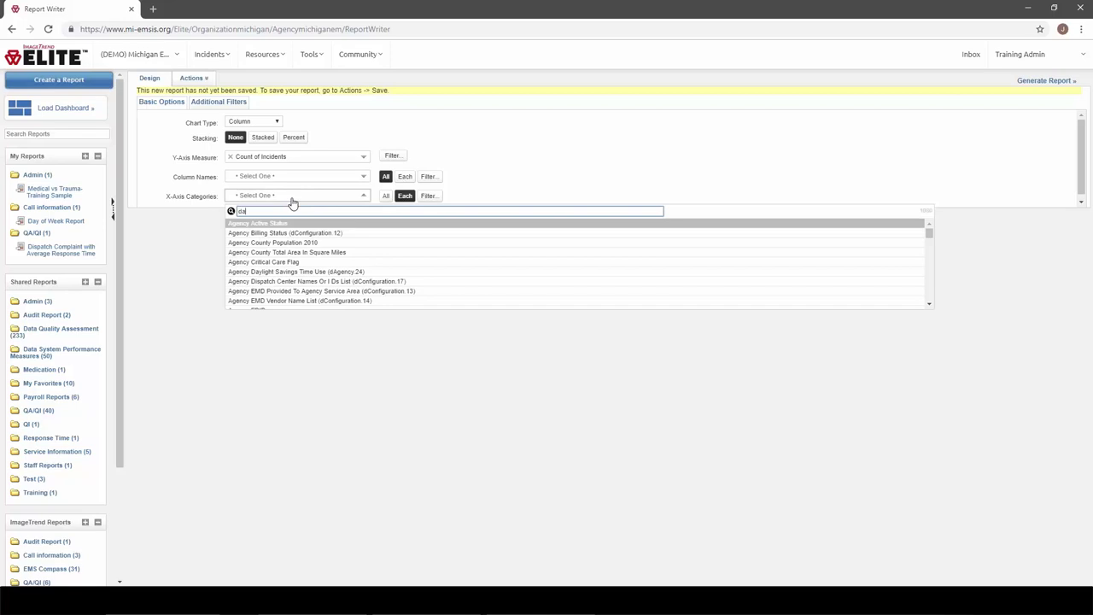
text(y of week)
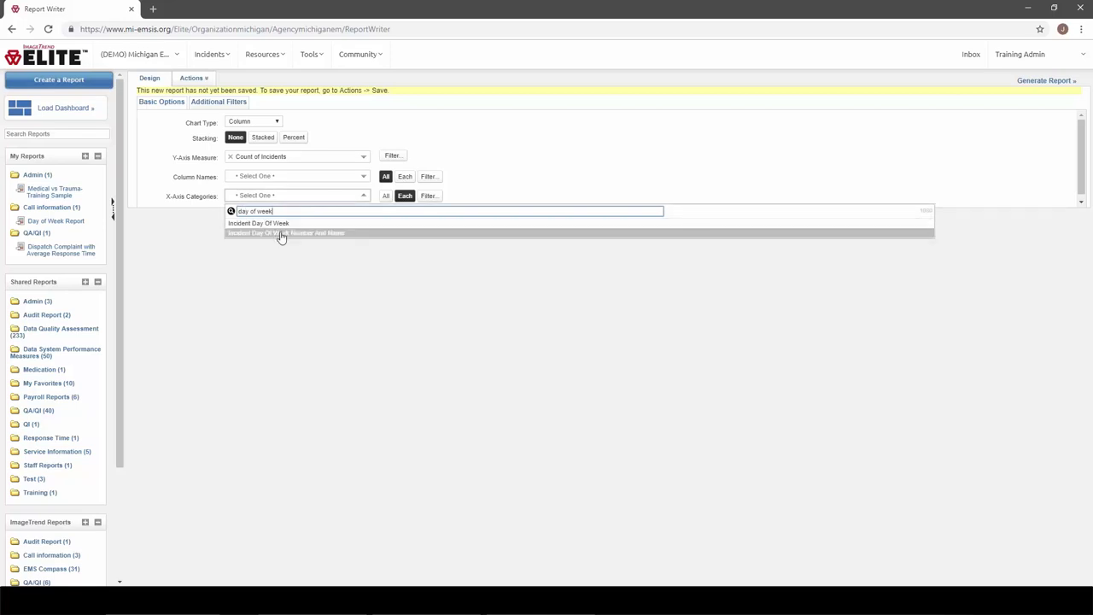
click(282, 234)
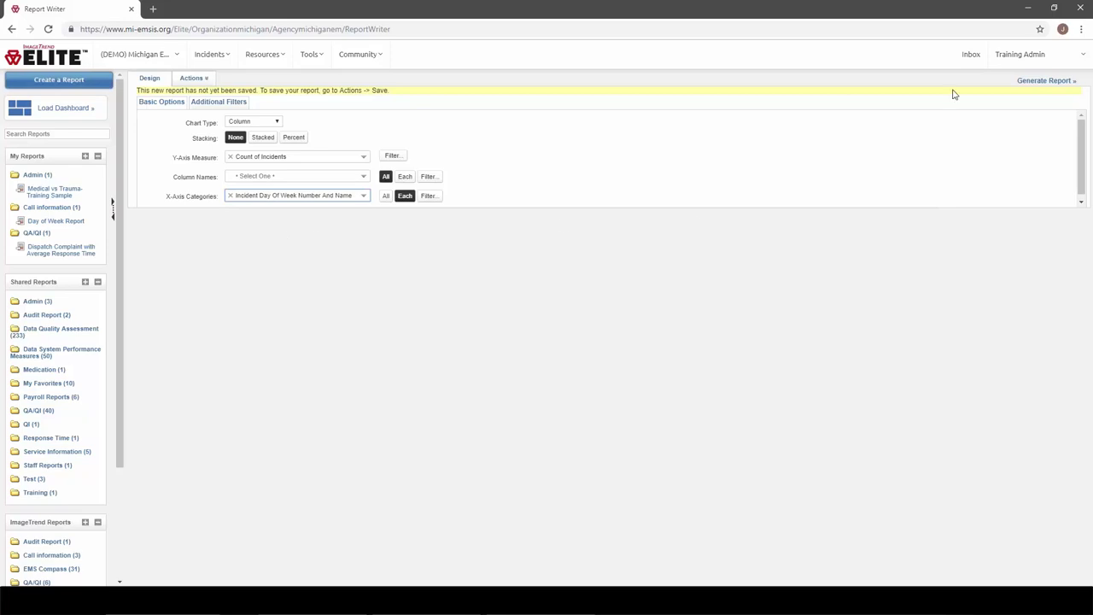
click(1029, 83)
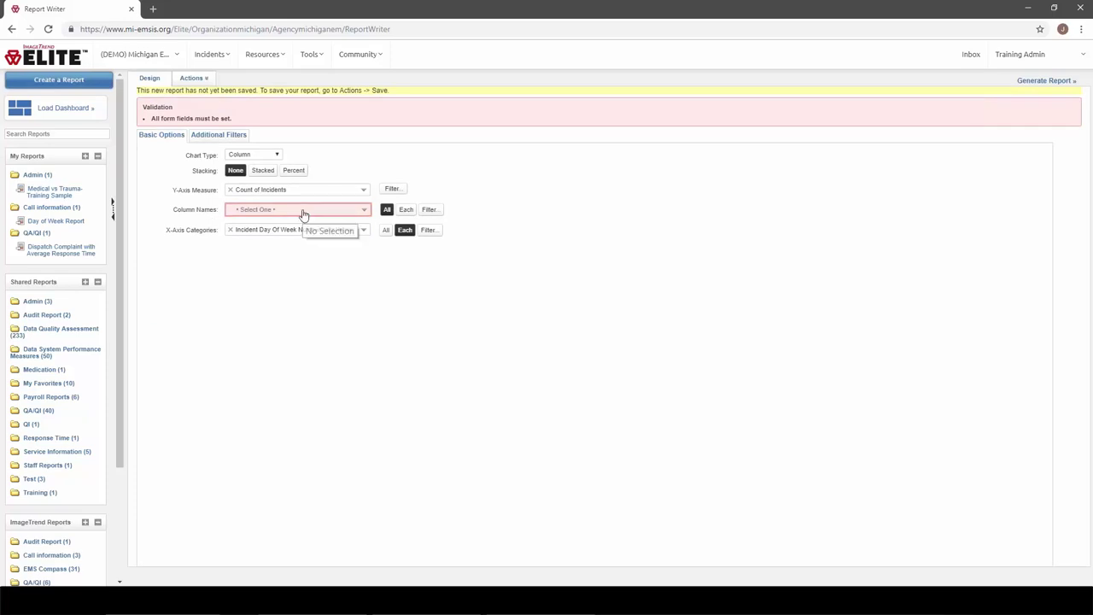
Step: Search the column names for "agency name" and choose Agency Name (dAgency.03)
click(357, 215)
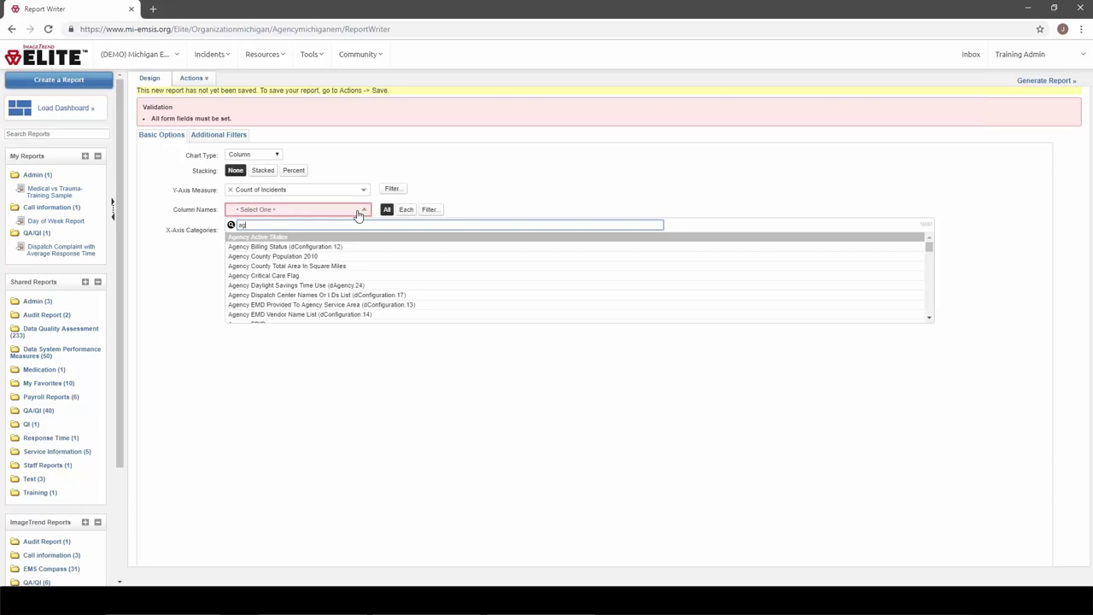
text(agency name)
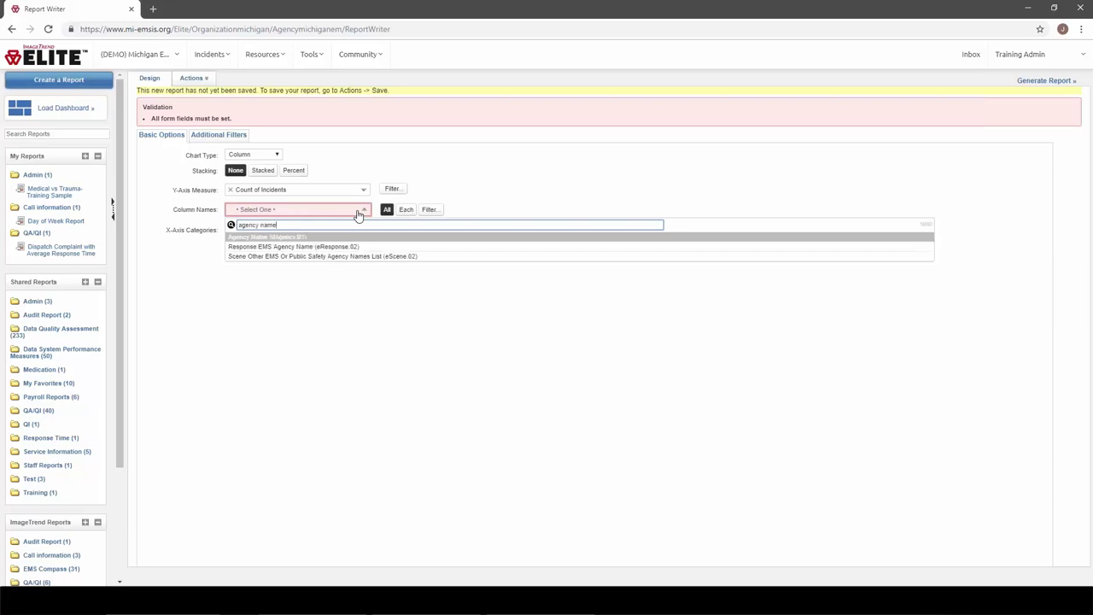
click(264, 238)
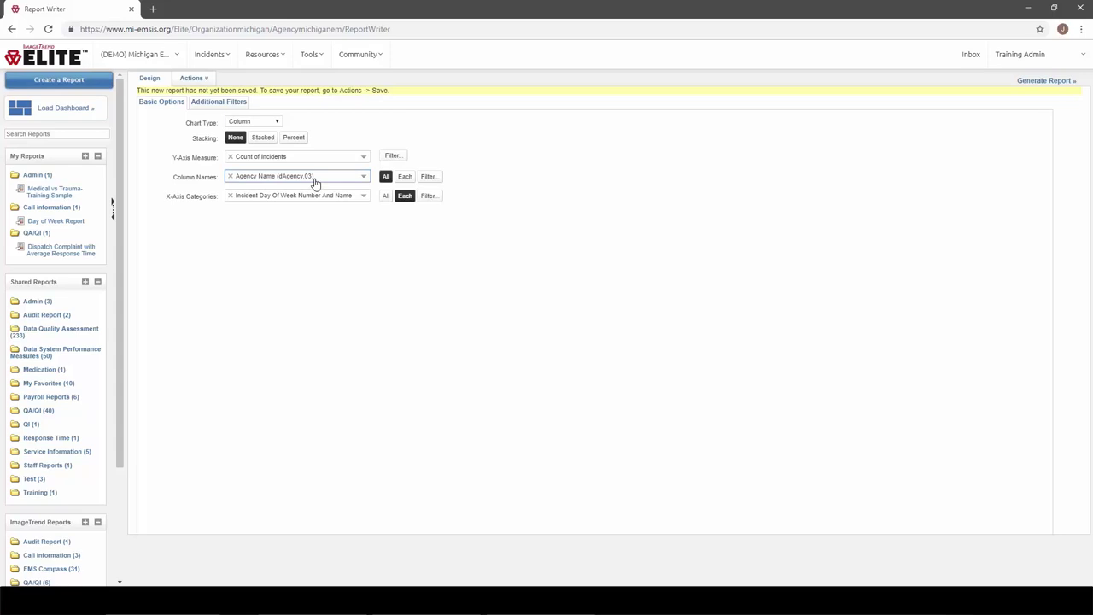
Step: Generate the column chart and inspect the incident counts of the Wednesday and Not Reported bars
click(1034, 84)
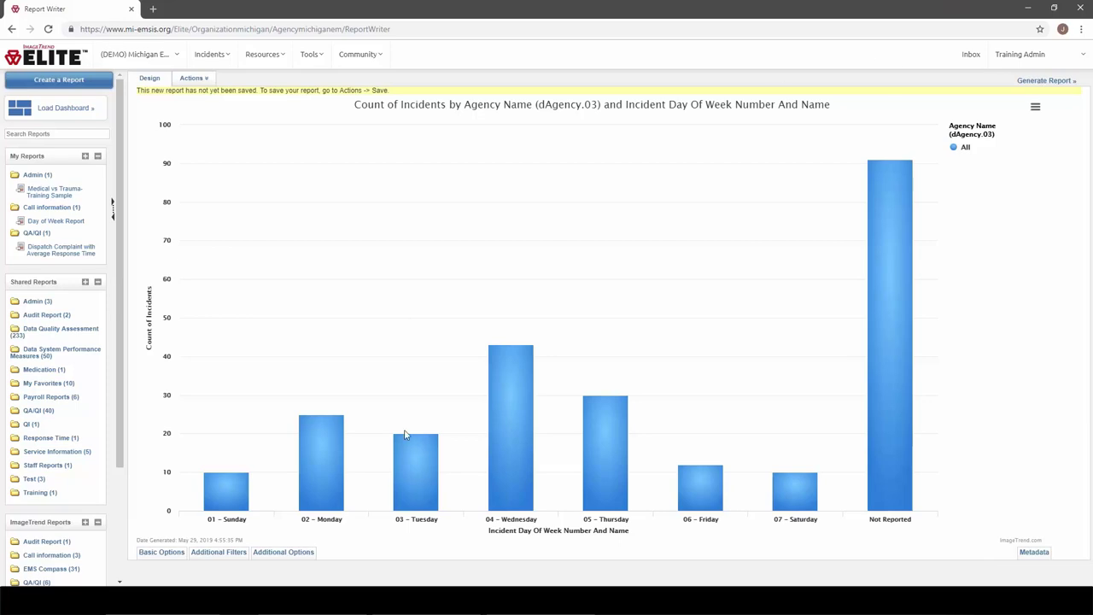
mouse_move(527, 398)
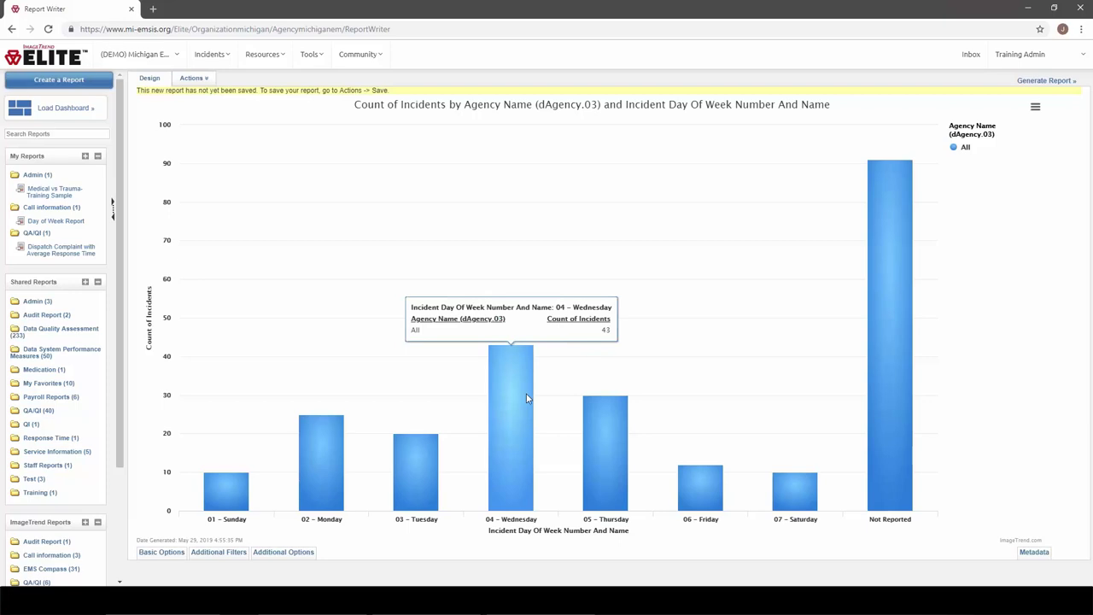
mouse_move(888, 458)
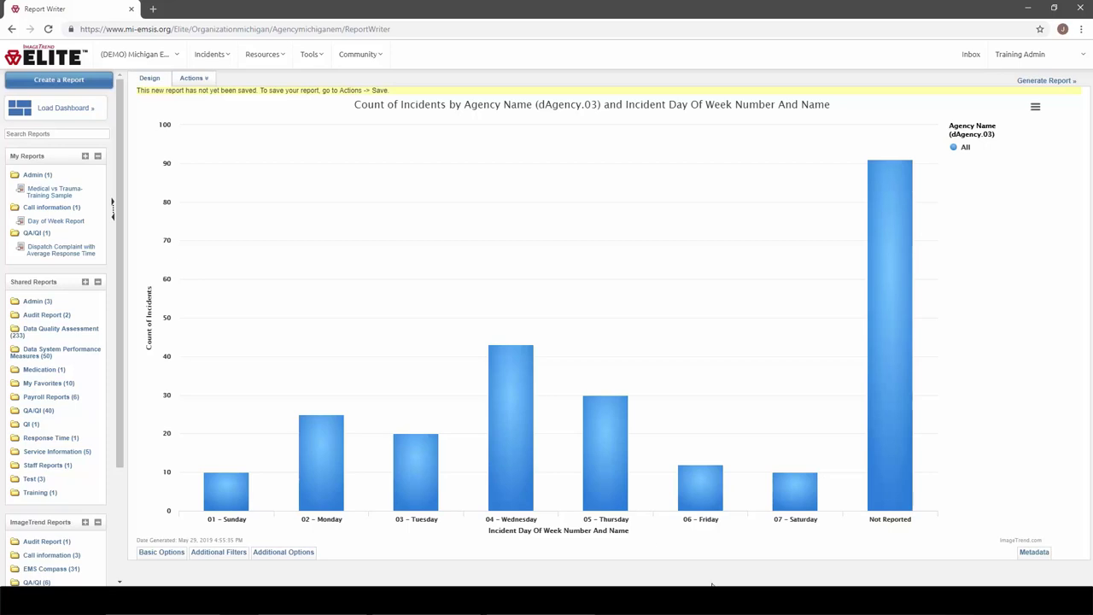
Step: Look through the save, print and export actions offered for the chart report
click(195, 78)
mouse_move(242, 184)
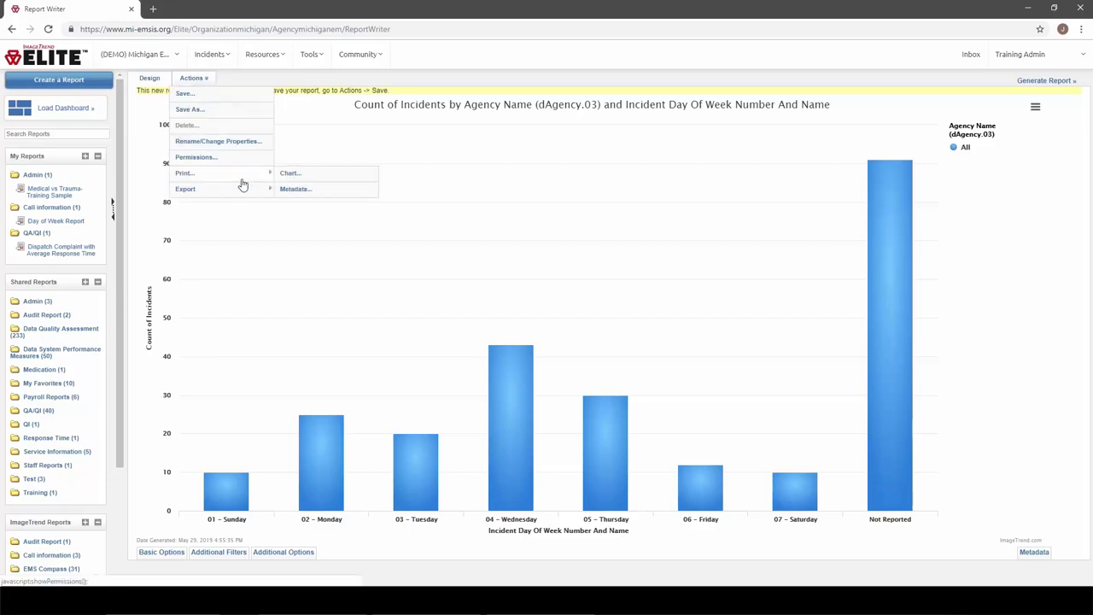